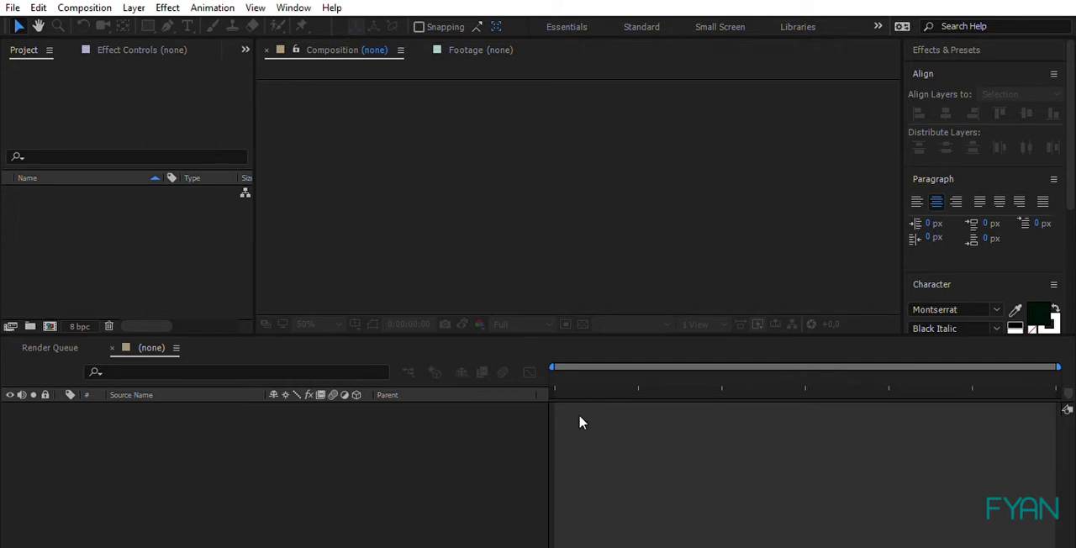
Step: Import the layered PRIA_2.ai character as a composition, check its layer folder, and open the PRIA_2 composition
click(102, 246)
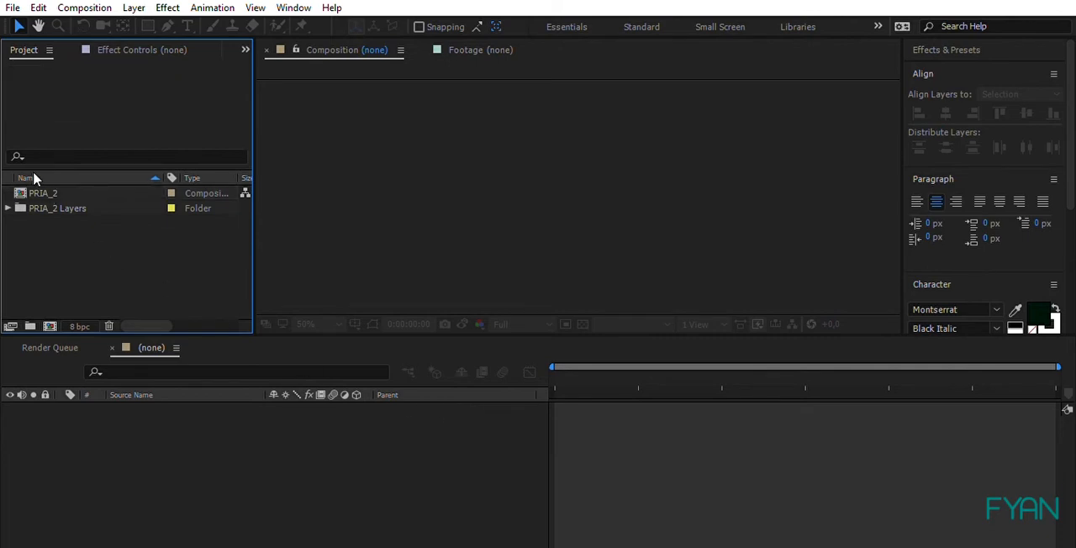
click(35, 190)
click(8, 208)
scroll(79, 252, down, 1)
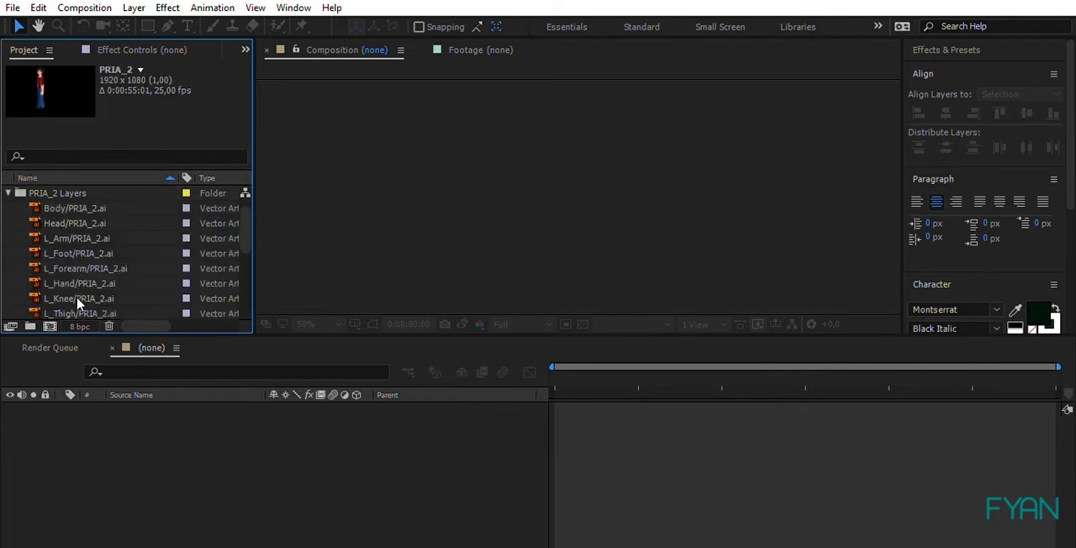
click(8, 193)
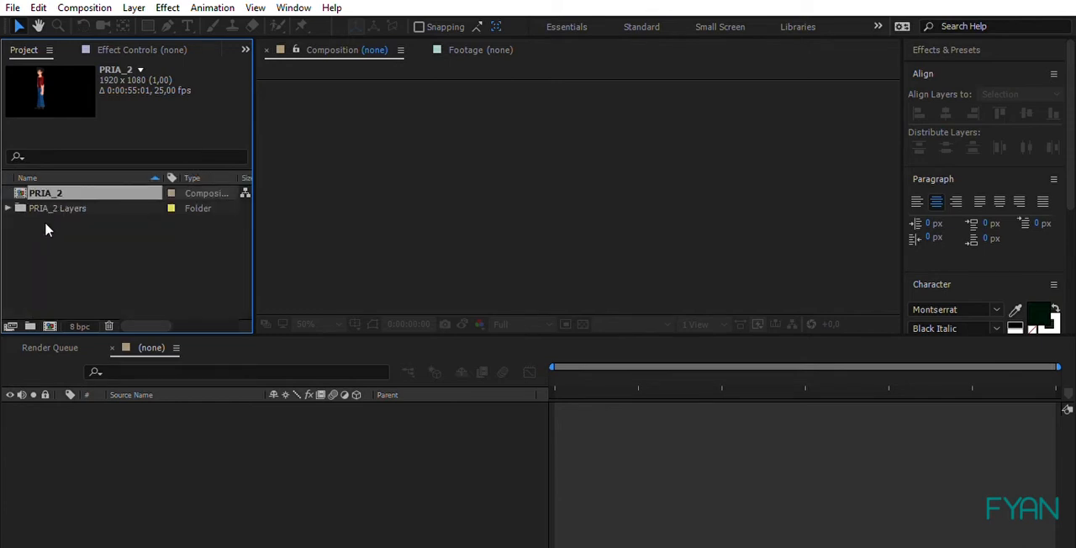
click(44, 221)
click(45, 193)
double_click(60, 190)
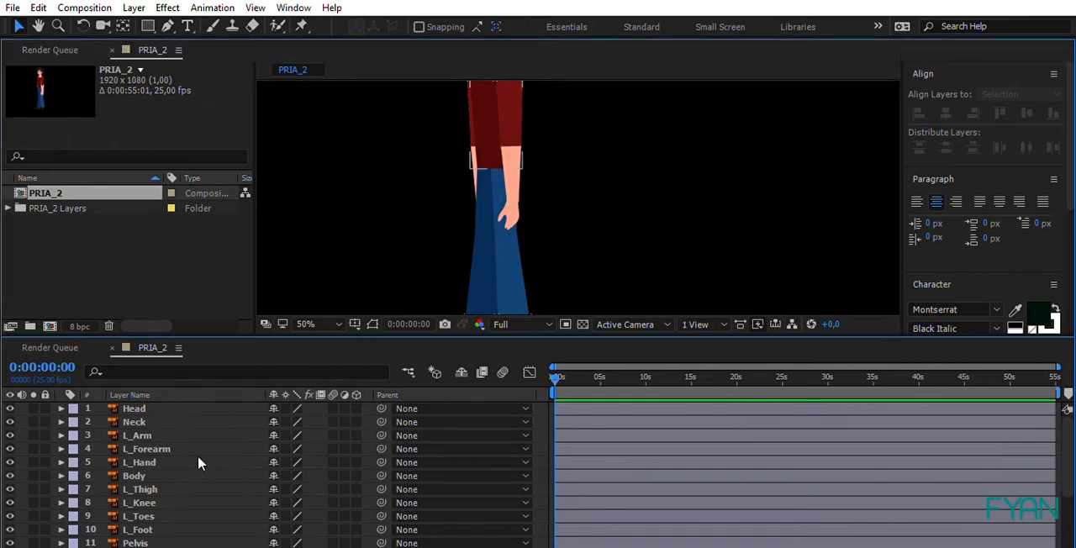
Step: Maximize the timeline and move the Head and Neck layers below L_Hand in the layer stack
key(grave)
click(146, 109)
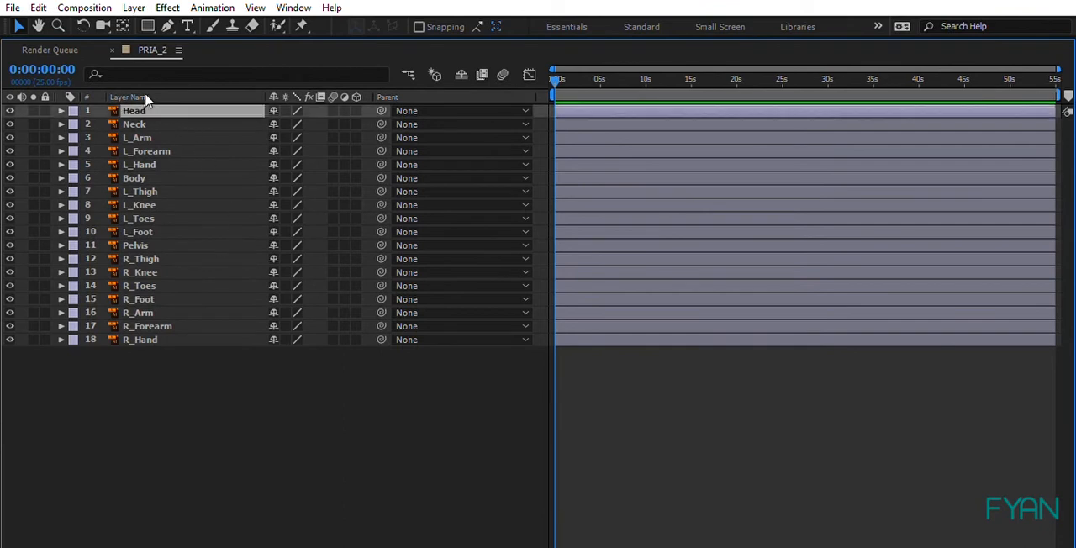
key(ctrl+shift+Down)
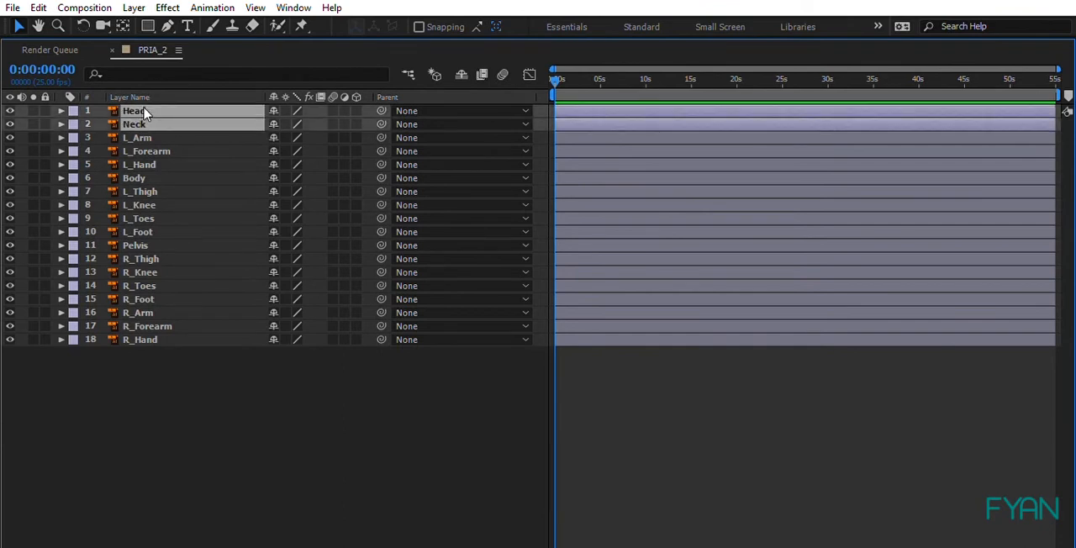
drag(141, 113, 159, 159)
click(199, 350)
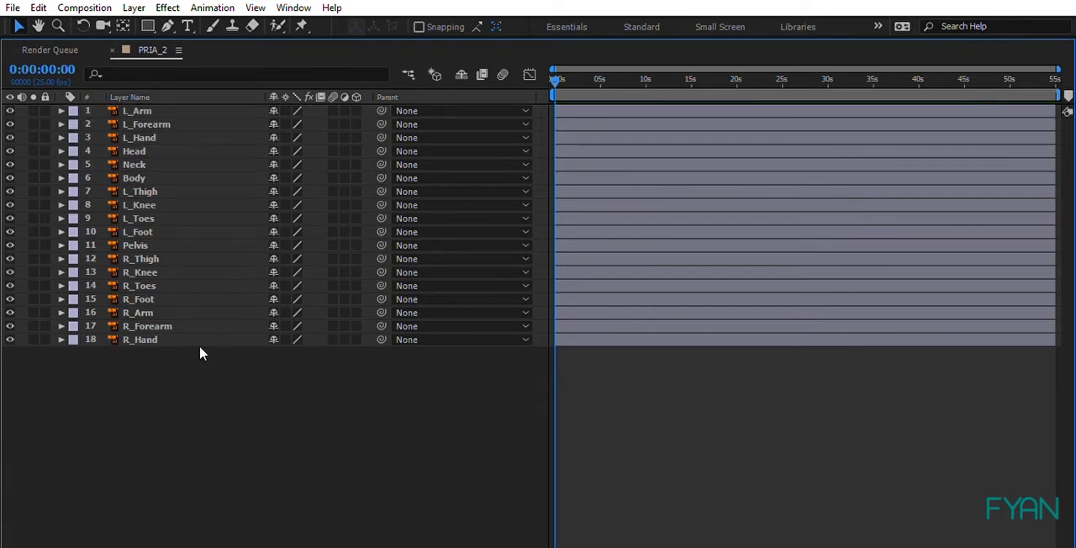
click(139, 109)
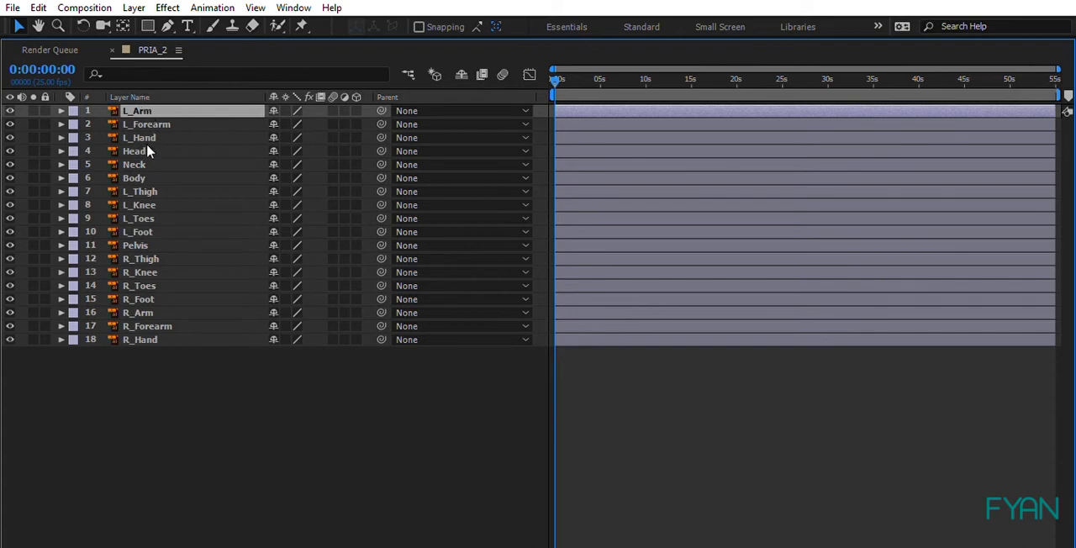
click(145, 137)
shift+click(141, 110)
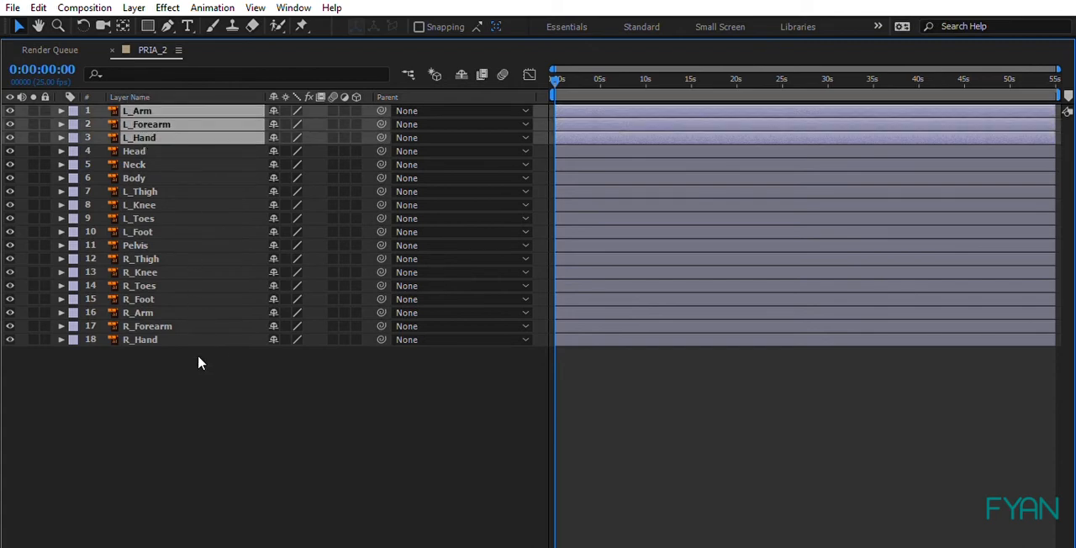
click(198, 355)
Step: Parent the left arm chain: L_Hand to L_Forearm, L_Forearm to L_Arm, and L_Arm to Body
click(170, 136)
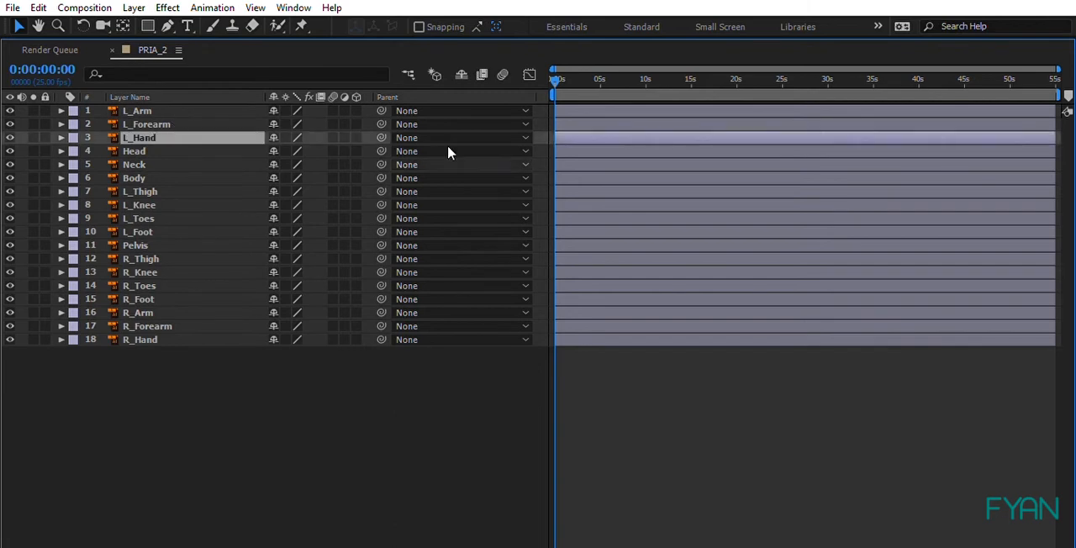
drag(380, 137, 366, 97)
click(221, 123)
click(233, 109)
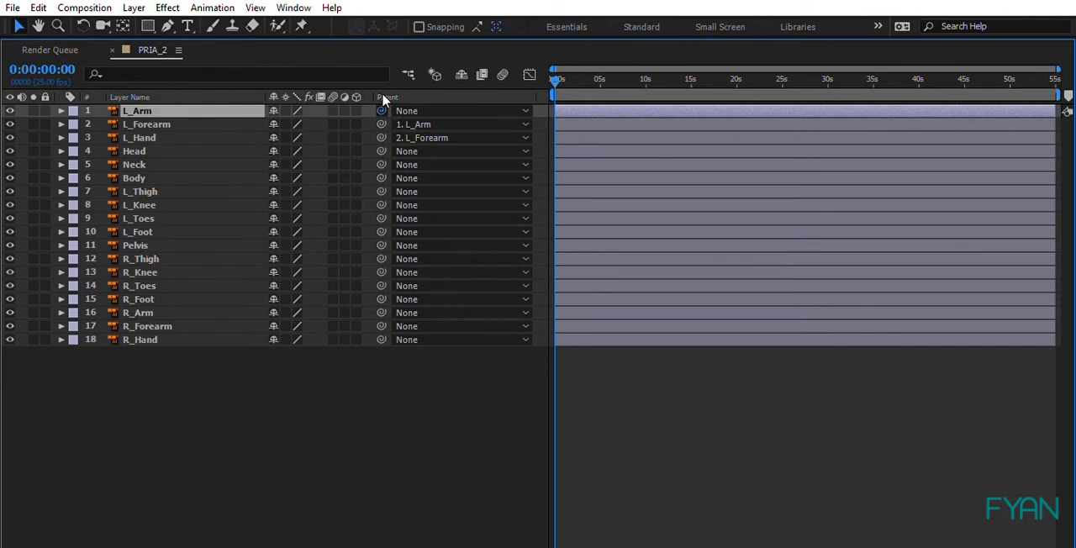
drag(381, 110, 230, 171)
click(230, 174)
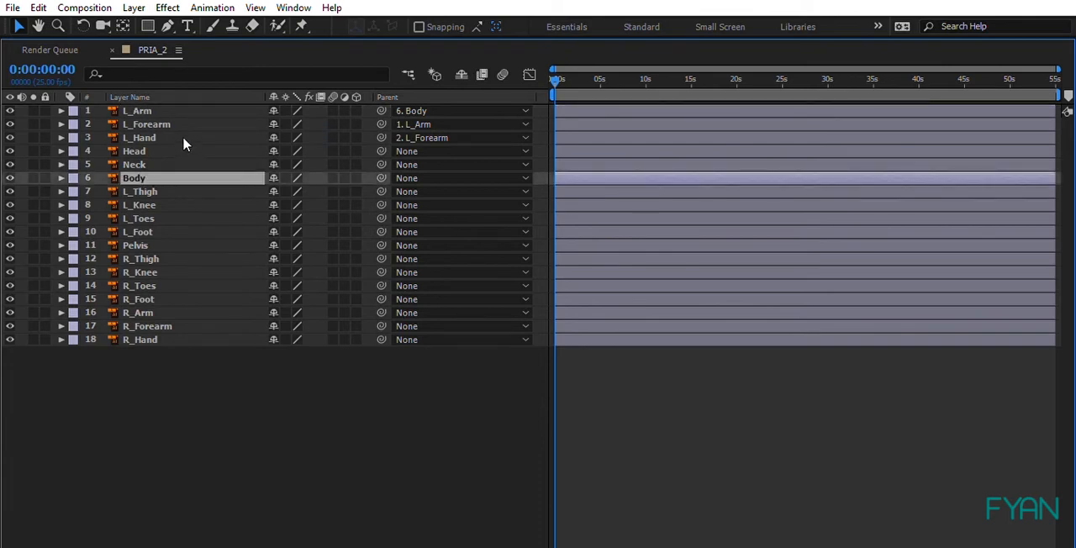
Step: Parent the Head layer to Neck and the Neck layer to Body
click(185, 151)
drag(381, 151, 235, 158)
click(237, 161)
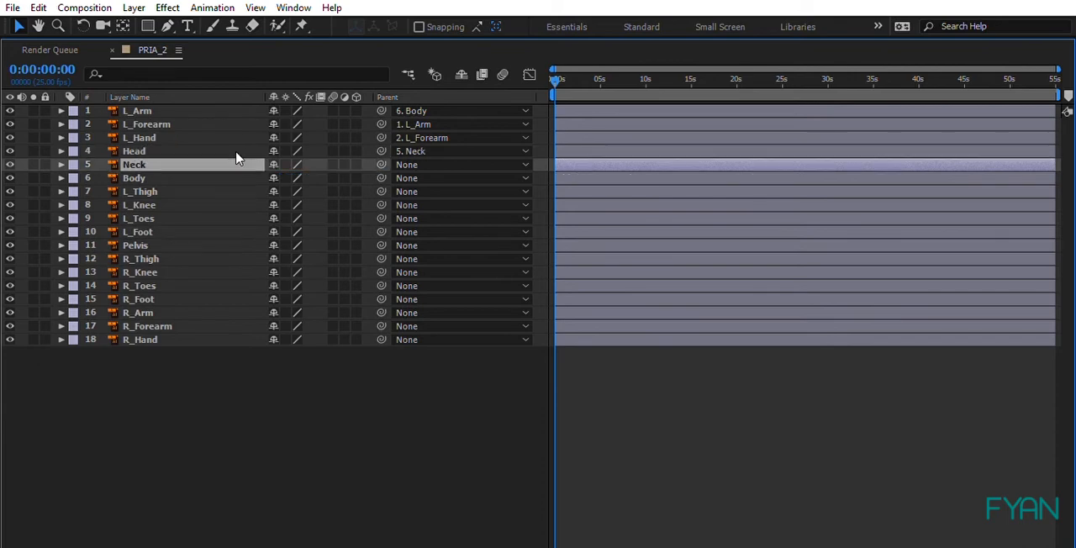
drag(381, 165, 231, 169)
click(232, 173)
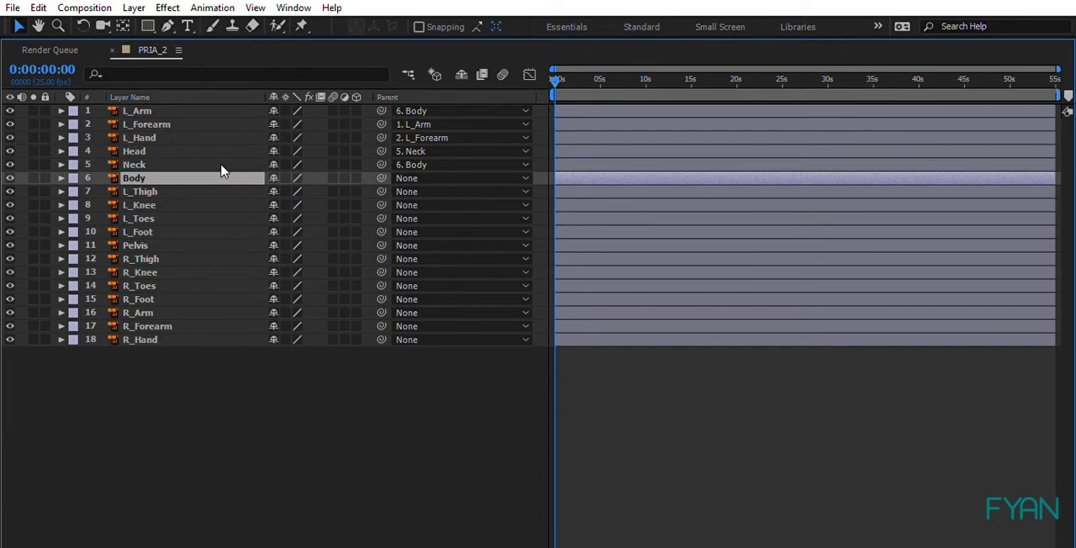
click(215, 387)
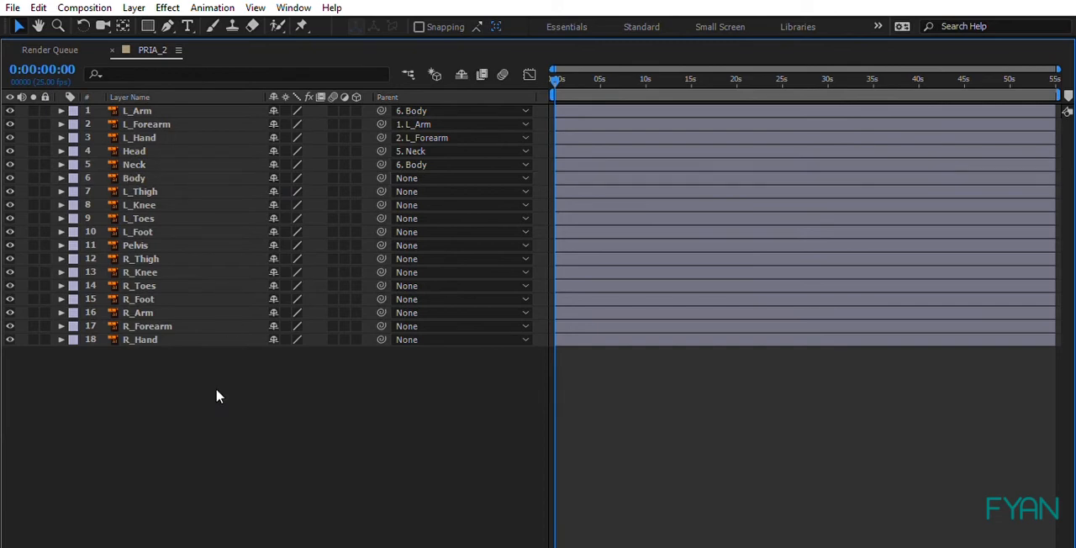
Step: Parent the right arm chain: R_Hand to R_Forearm, R_Forearm to R_Arm, and R_Arm to Body
click(172, 336)
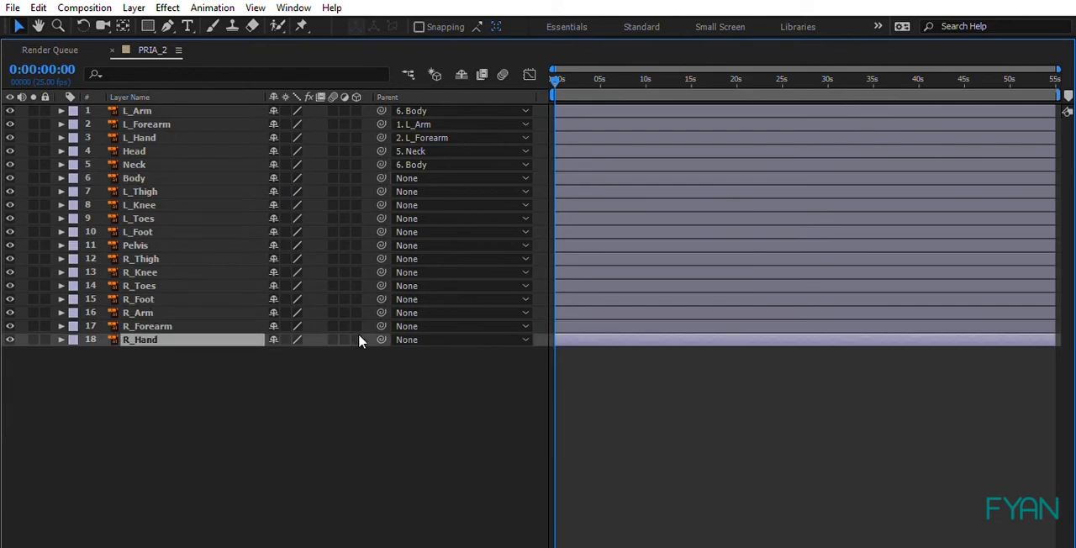
drag(381, 337, 367, 312)
click(245, 321)
drag(381, 326, 365, 296)
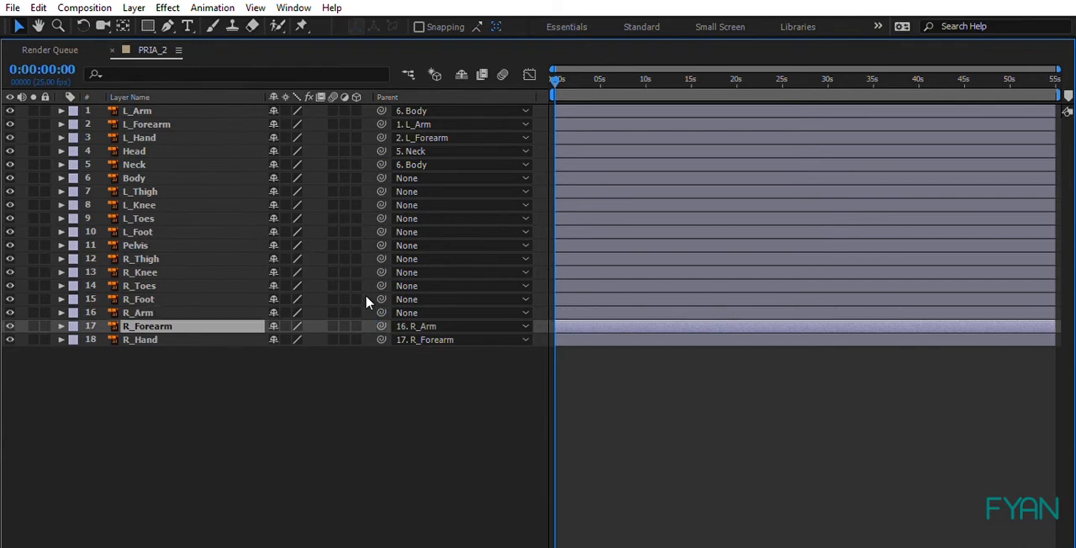
click(242, 311)
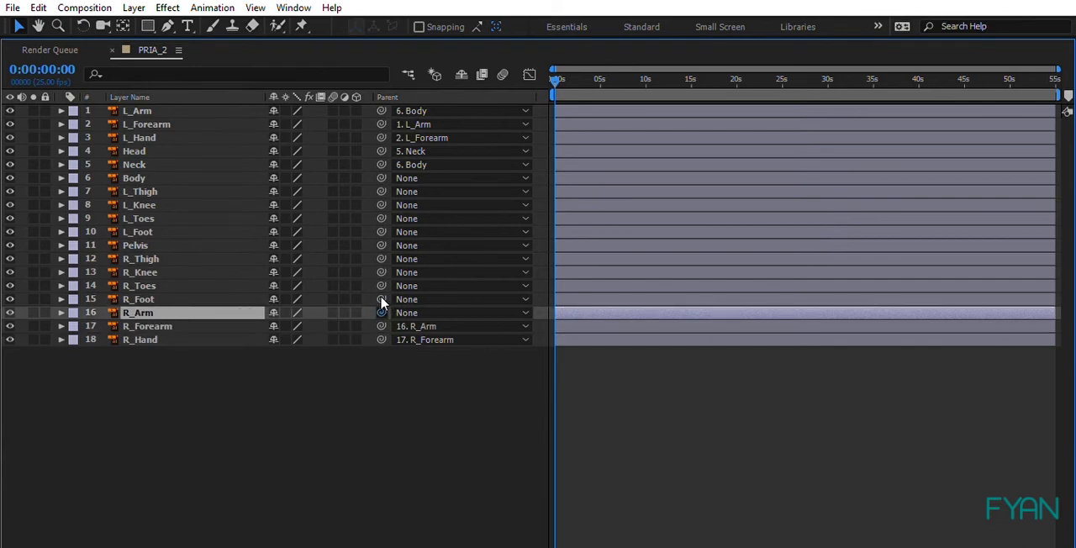
drag(381, 312, 195, 165)
click(195, 167)
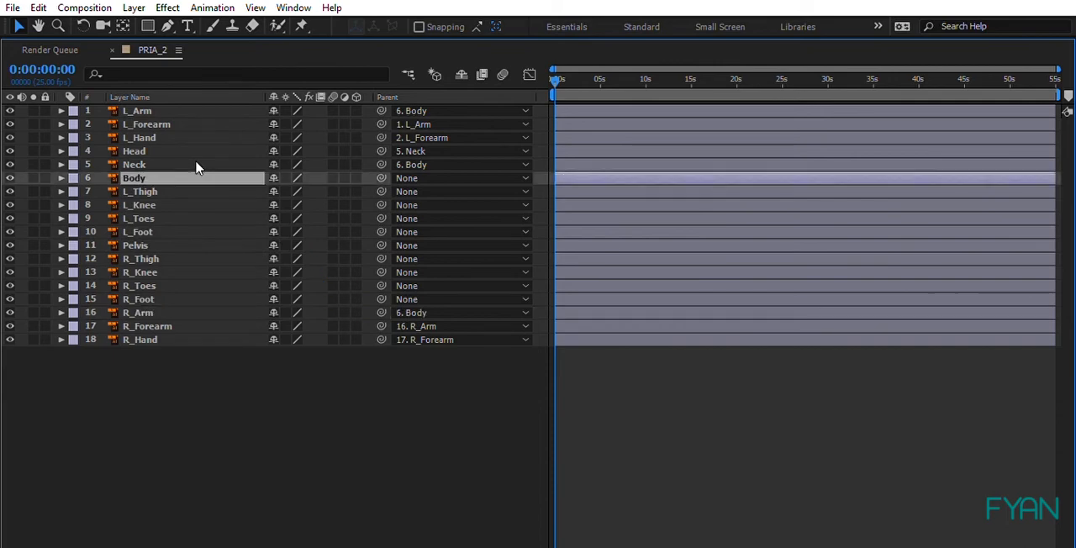
Step: Parent the right leg chain: R_Toes to R_Foot, R_Foot to R_Knee, R_Knee to R_Thigh, and R_Thigh to Pelvis
click(163, 285)
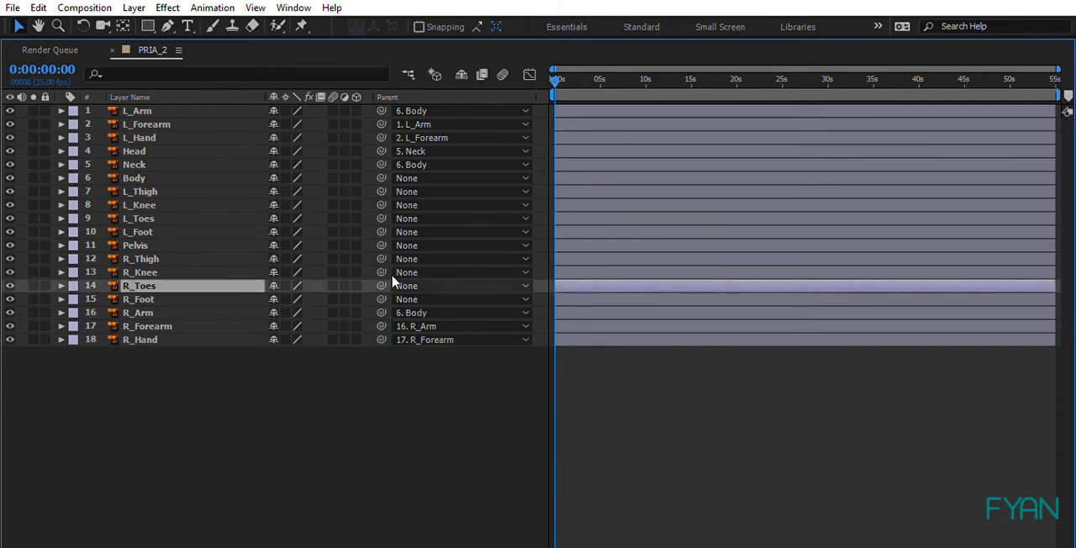
drag(381, 285, 150, 291)
click(150, 298)
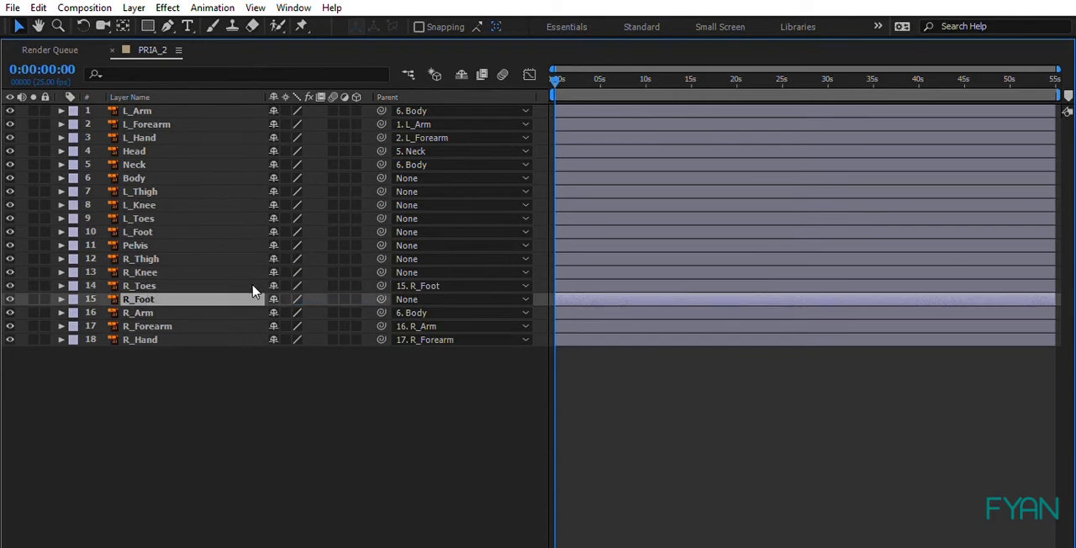
drag(380, 299, 217, 263)
click(217, 265)
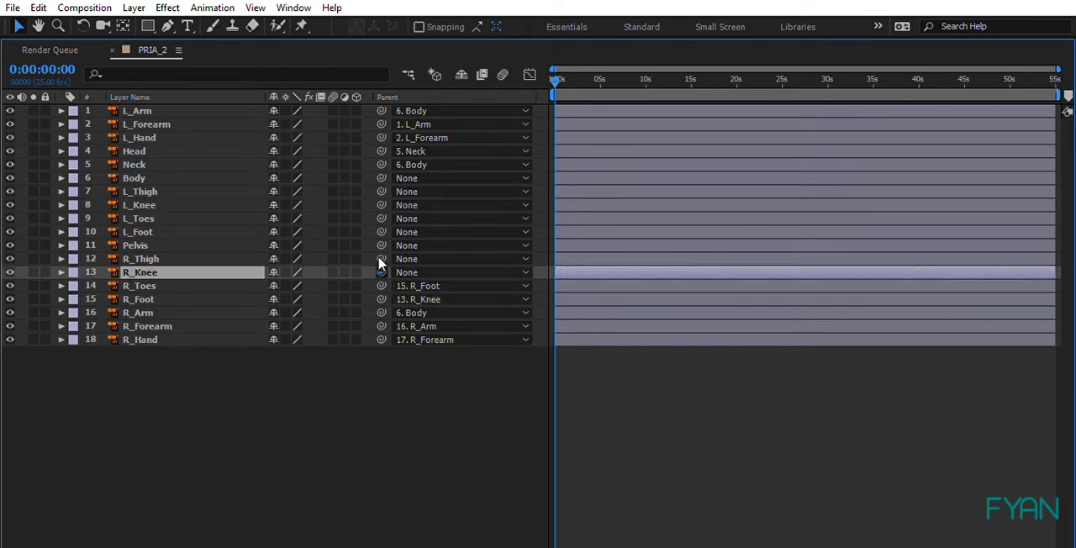
drag(381, 272, 216, 249)
click(217, 251)
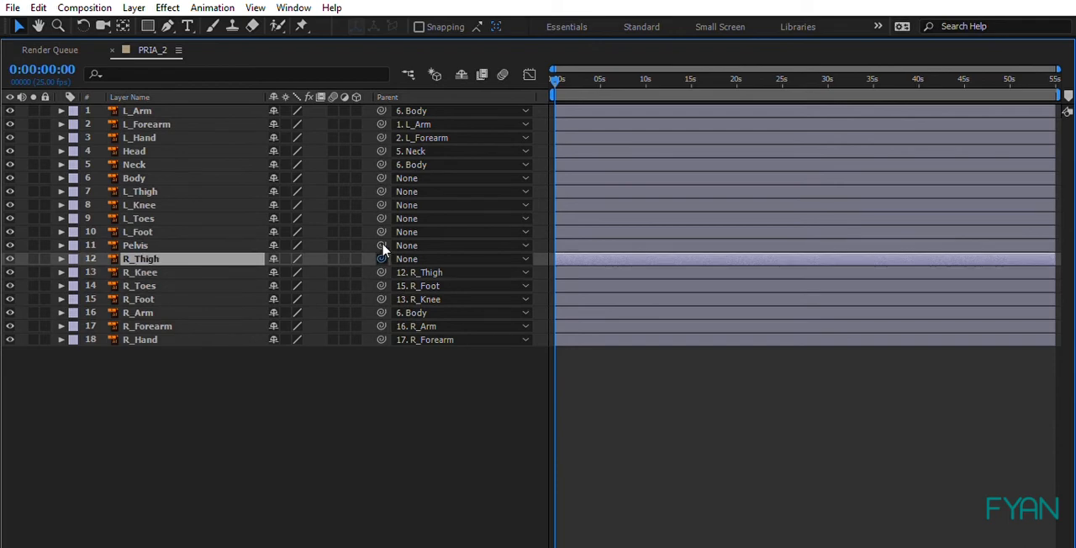
drag(382, 258, 222, 233)
Step: Parent the left leg chain: L_Toes to L_Foot, L_Foot to L_Knee, L_Knee to L_Thigh, and L_Thigh to Pelvis
click(199, 216)
drag(382, 218, 233, 220)
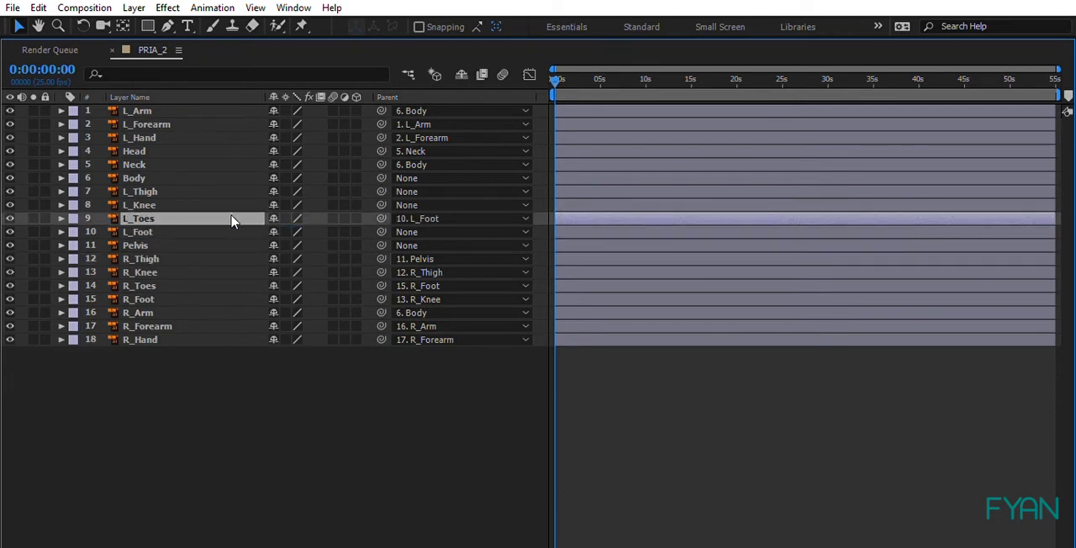
click(235, 226)
drag(381, 228, 197, 196)
click(209, 198)
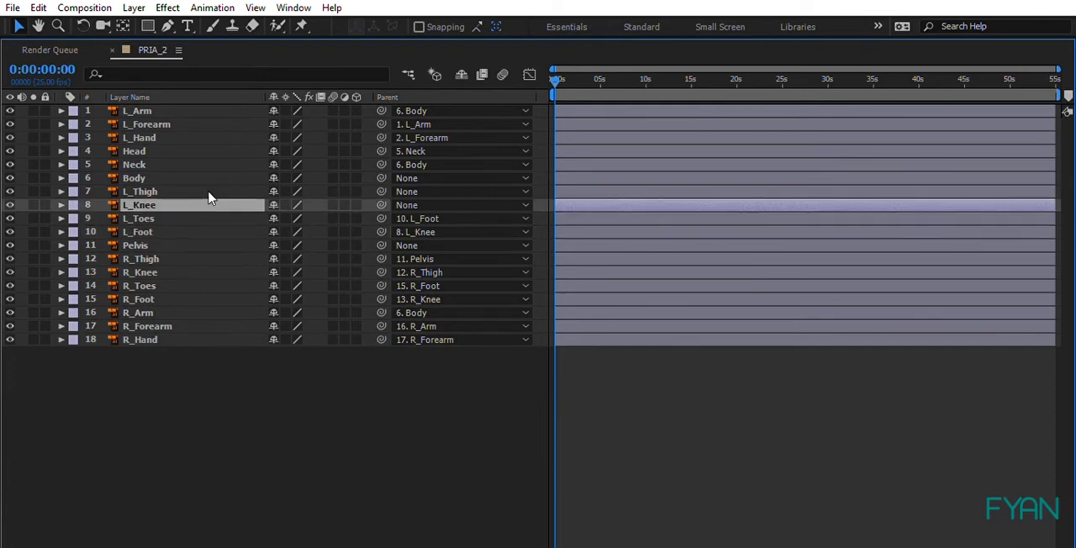
drag(381, 205, 218, 190)
click(221, 190)
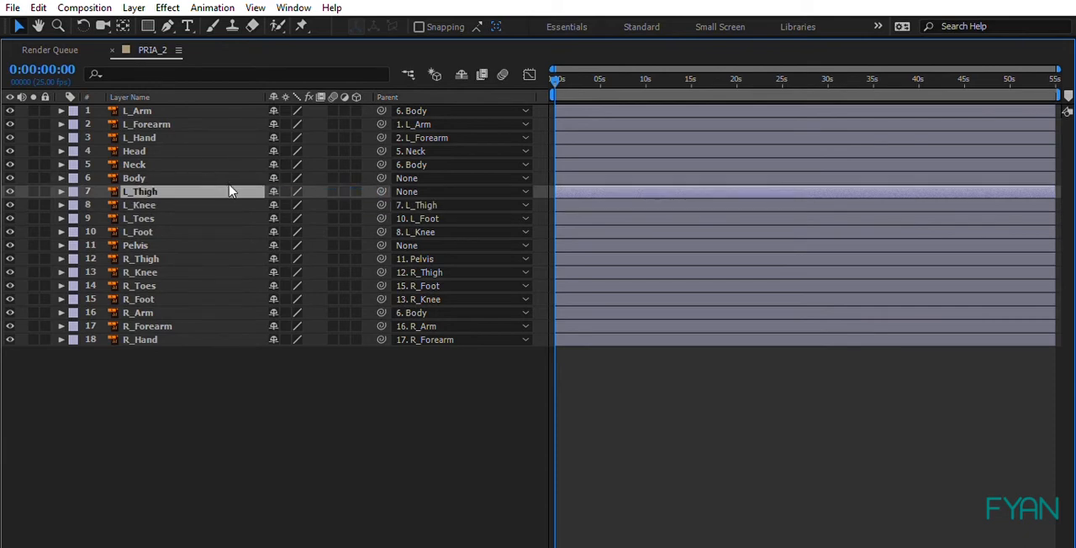
drag(380, 190, 208, 237)
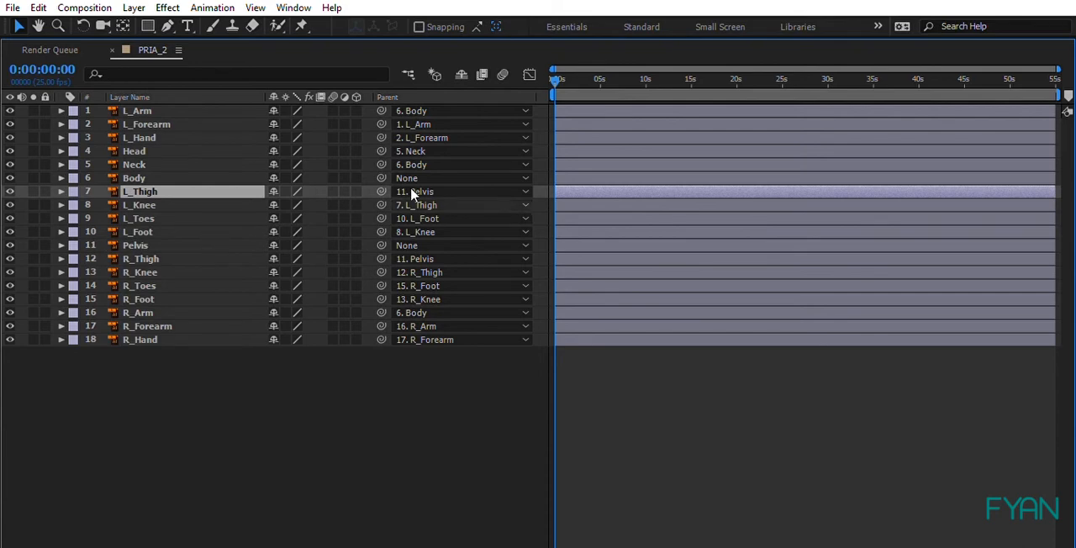
Step: Parent the Body layer to Pelvis, leaving Pelvis as the root layer without a parent
click(164, 177)
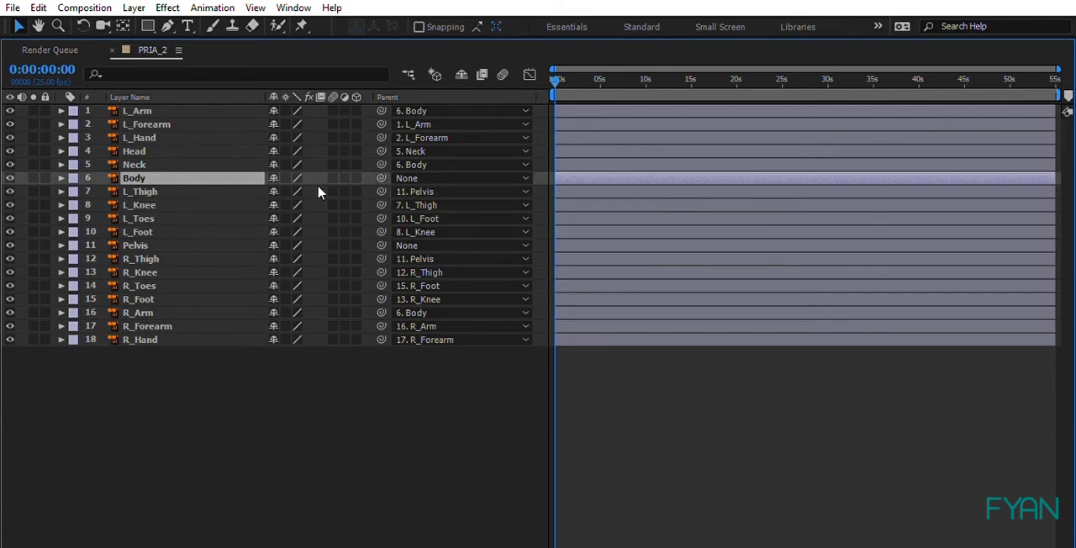
drag(380, 177, 206, 233)
click(210, 242)
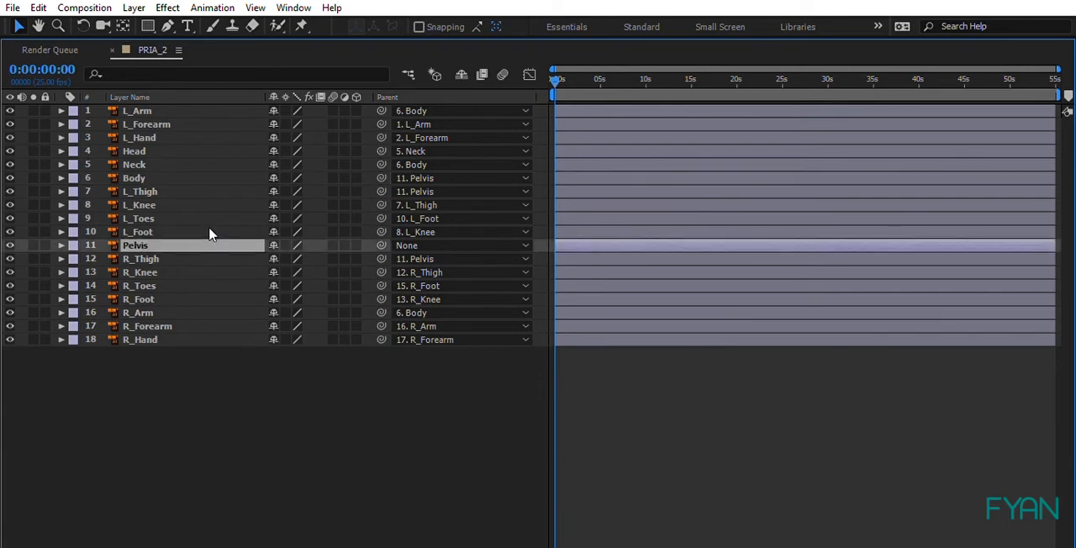
click(387, 411)
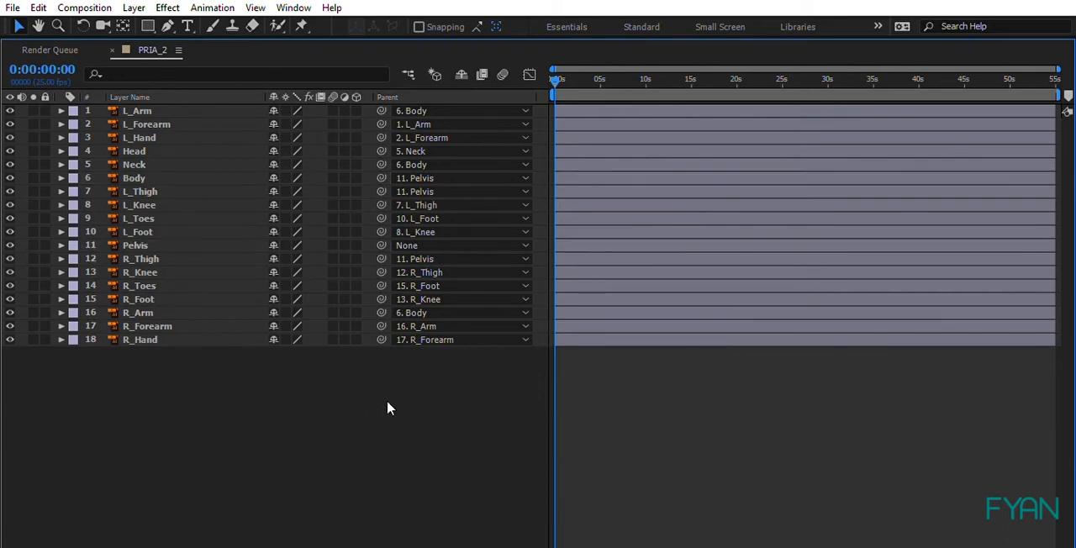
click(184, 244)
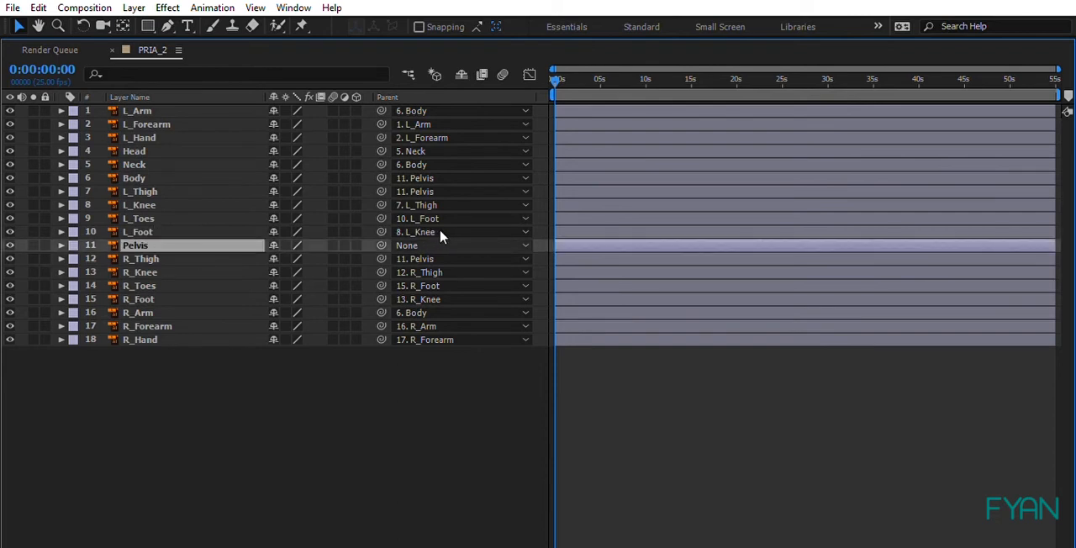
click(371, 409)
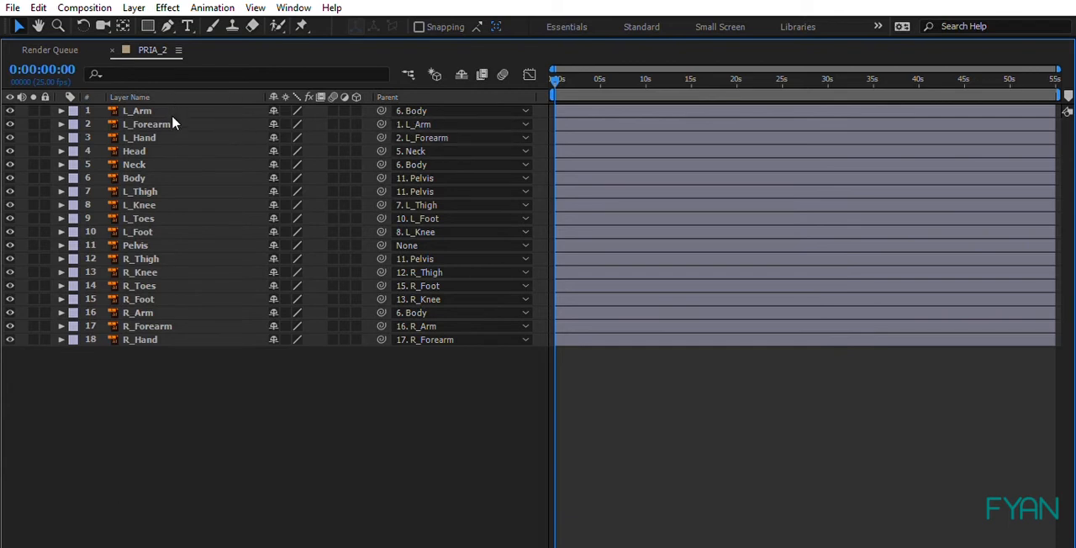
Step: Review how the R_Arm, R_Forearm, R_Hand, L_Arm, L_Forearm and L_Hand layers link to their Body parent
click(166, 338)
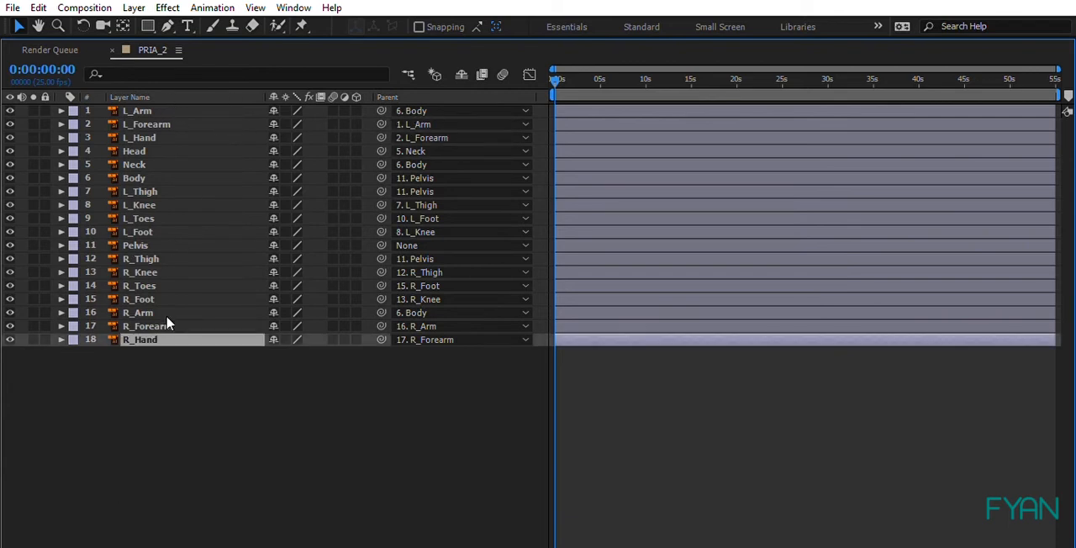
shift+click(160, 312)
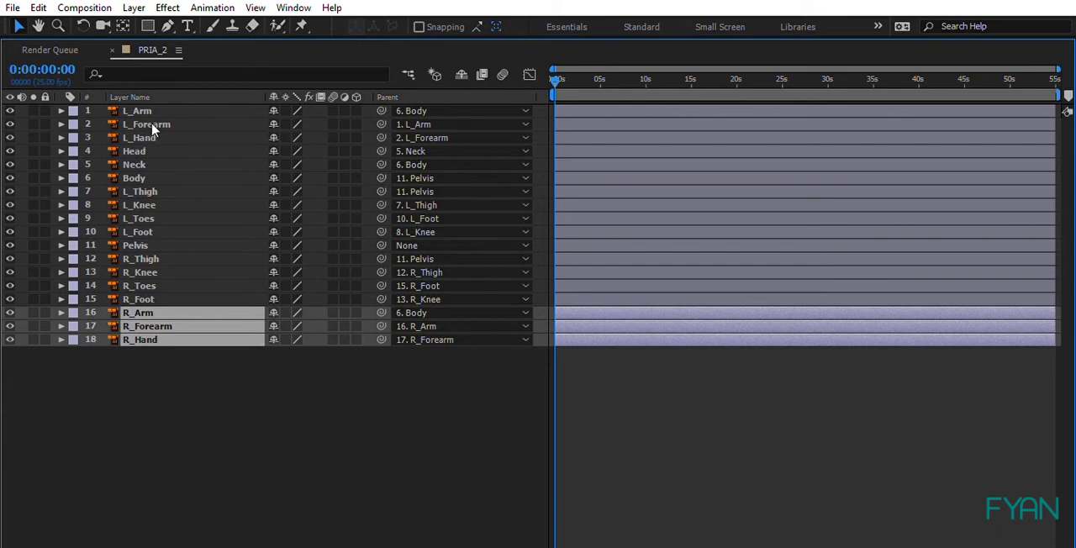
ctrl+click(139, 110)
ctrl+click(147, 123)
ctrl+click(157, 136)
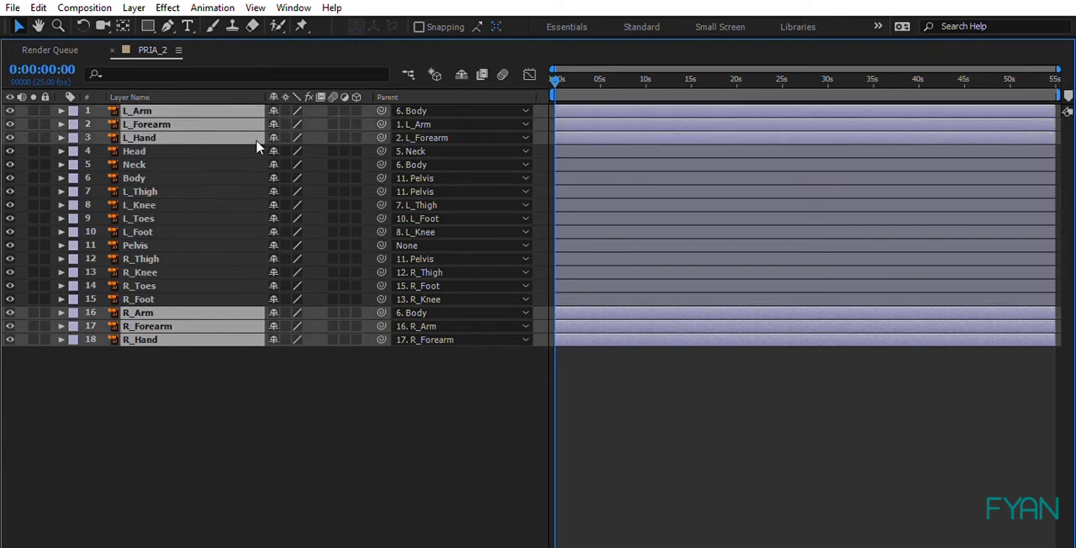
ctrl+click(151, 176)
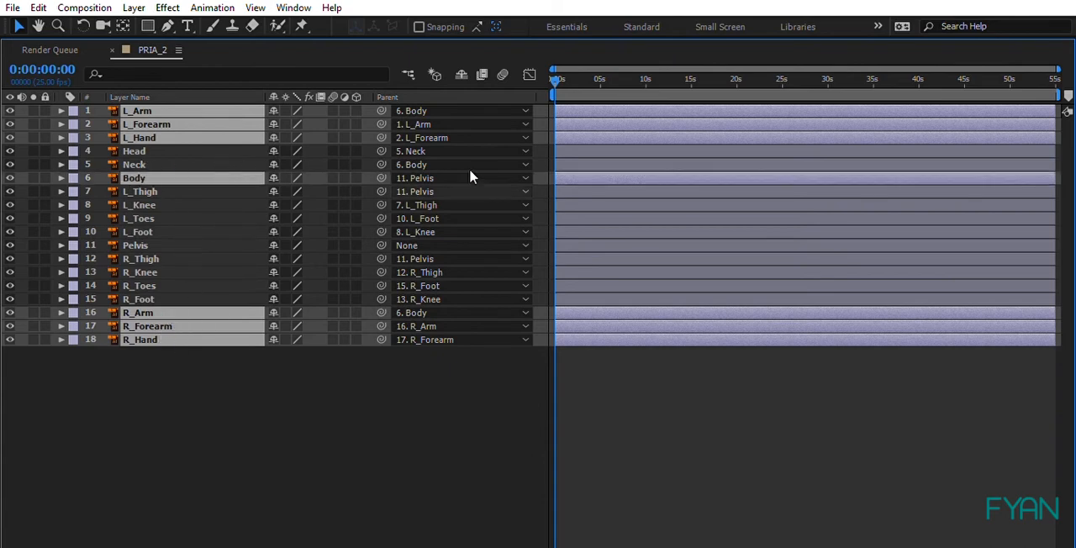
click(229, 430)
Step: Review how the right and left thigh, knee, foot and toes layers link to their Pelvis parent
click(156, 298)
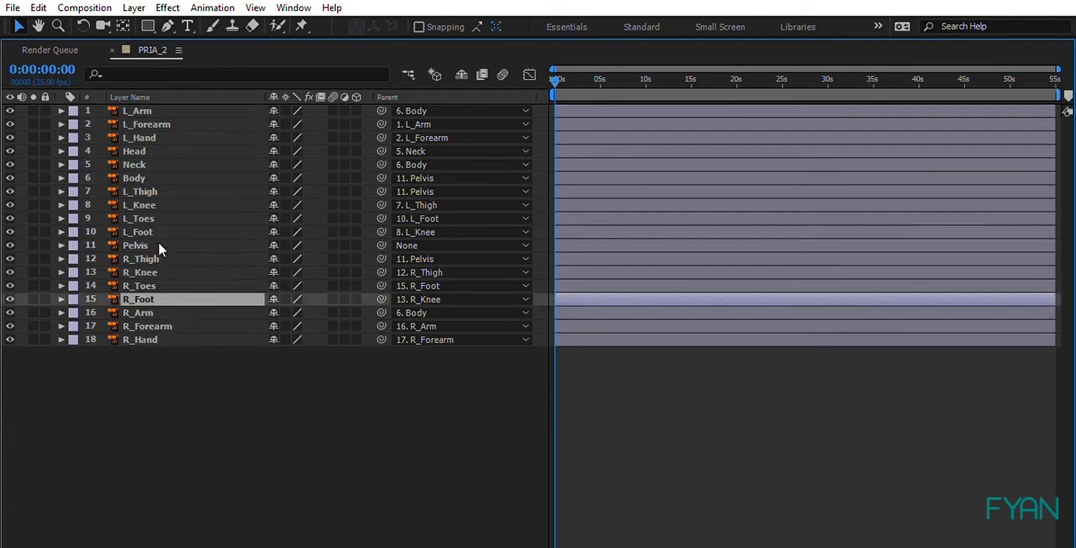
shift+click(158, 258)
ctrl+click(154, 231)
ctrl+click(153, 217)
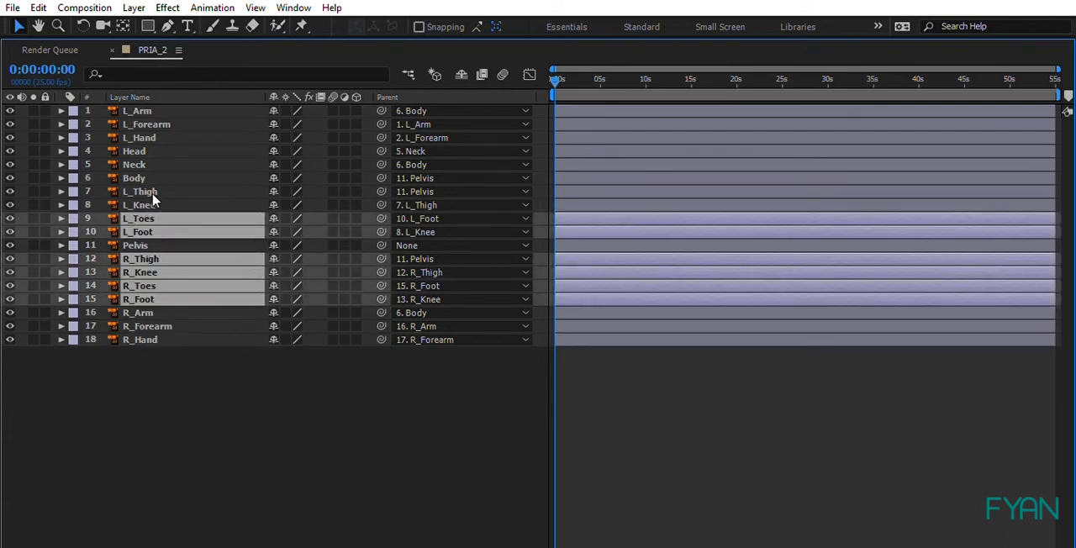
ctrl+click(153, 200)
ctrl+click(164, 191)
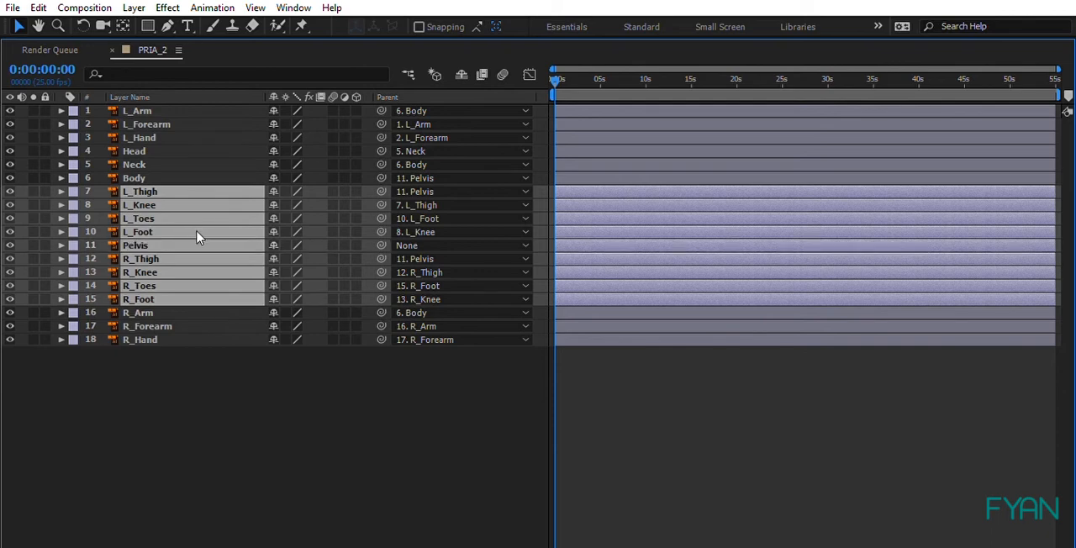
click(200, 390)
Step: Review the parent chain from Head and Neck through Body to the Pelvis root layer
click(155, 150)
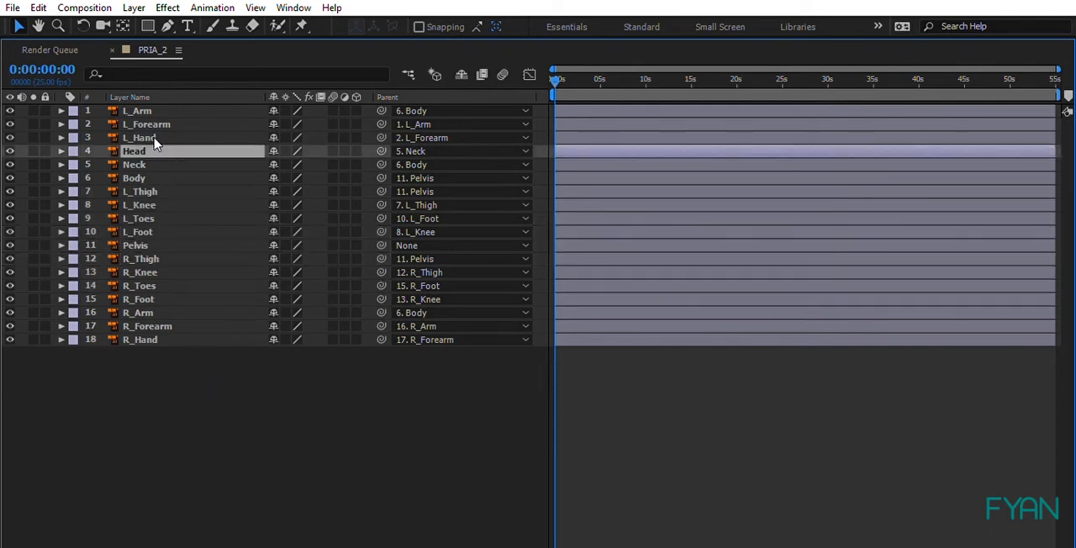
shift+click(160, 164)
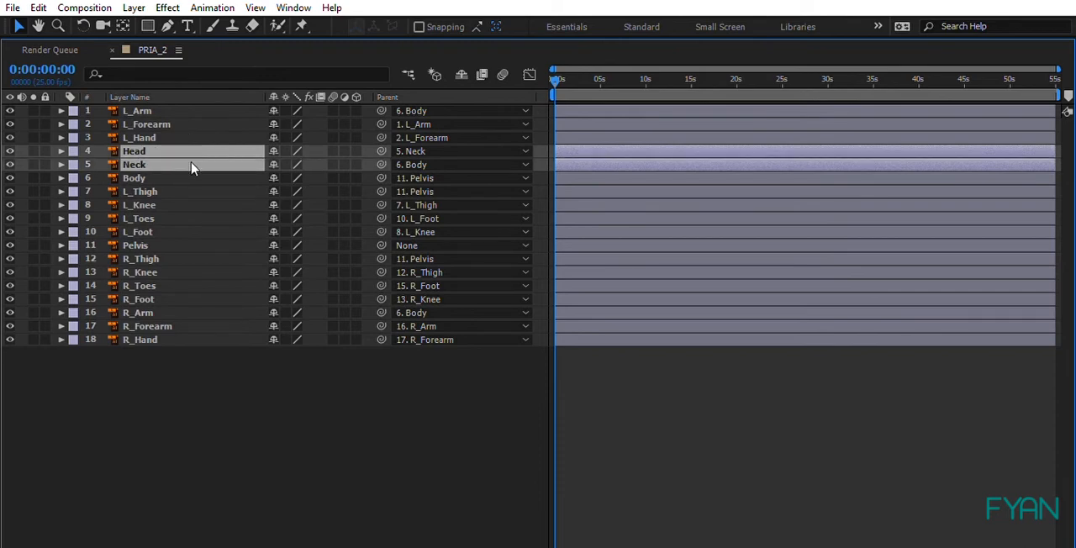
shift+click(194, 175)
ctrl+click(199, 171)
click(215, 171)
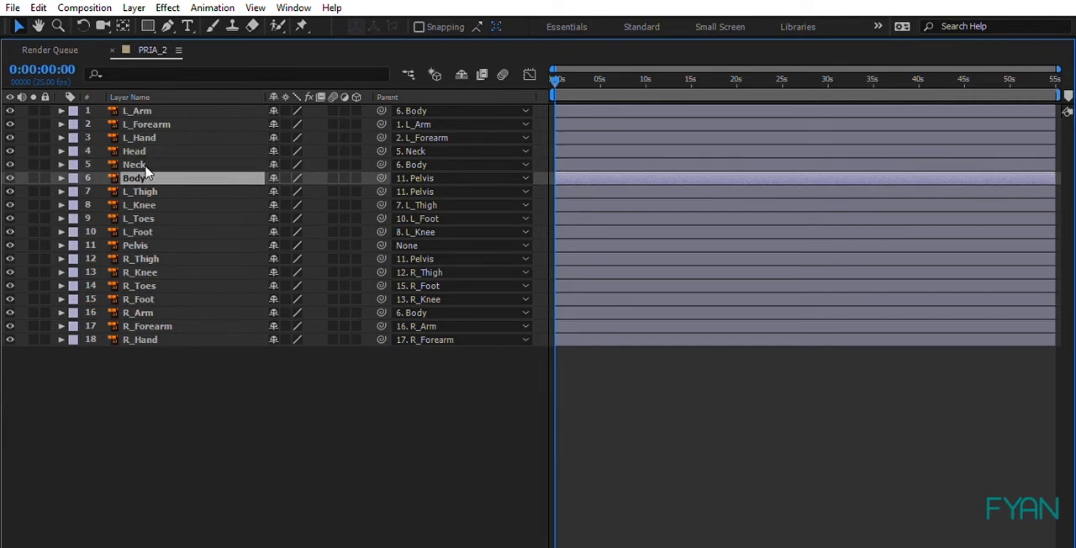
ctrl+click(164, 243)
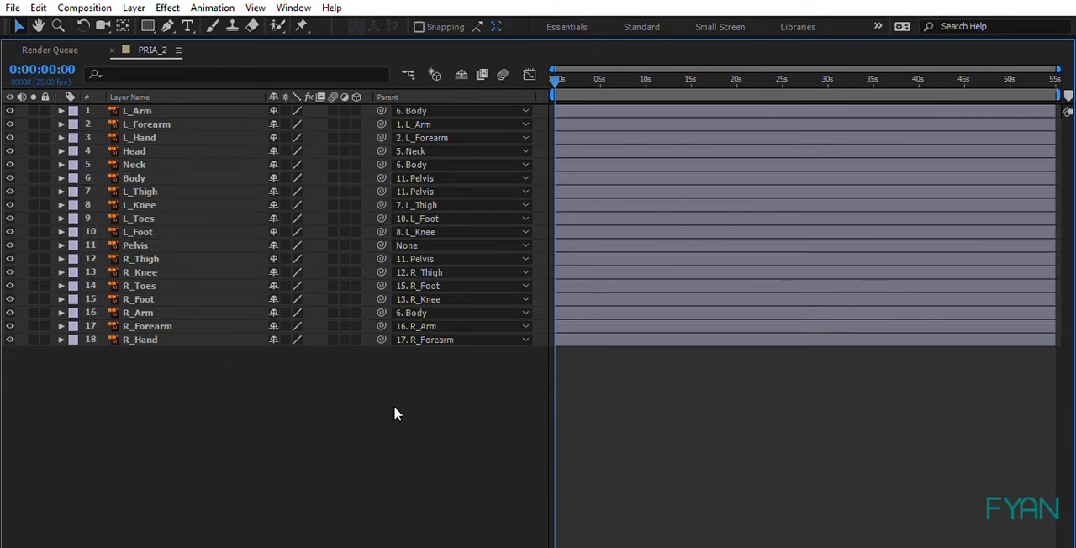
Step: Restore the maximized timeline to the full panel layout and switch to the Animasi workspace
key(grave)
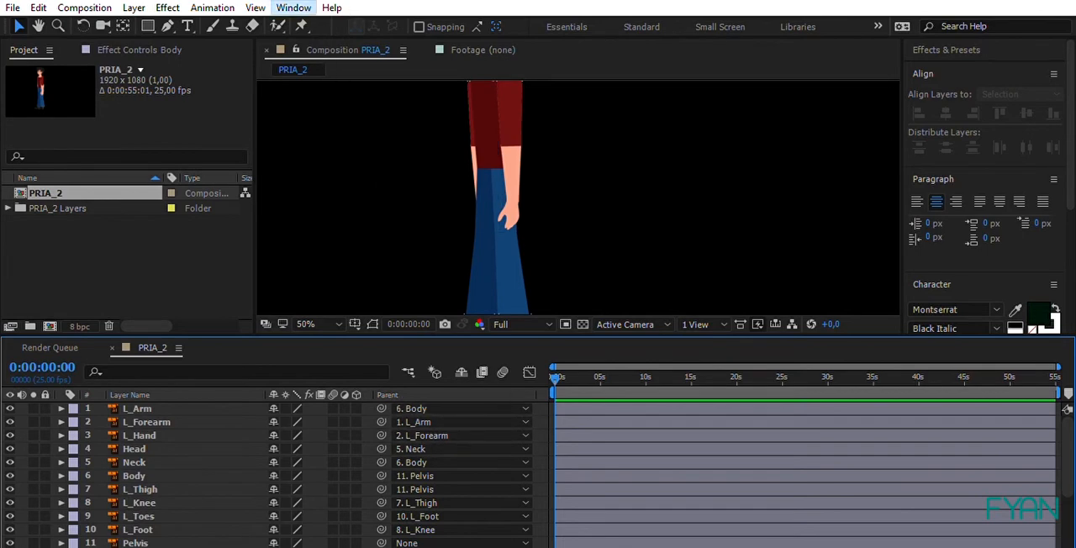
click(644, 7)
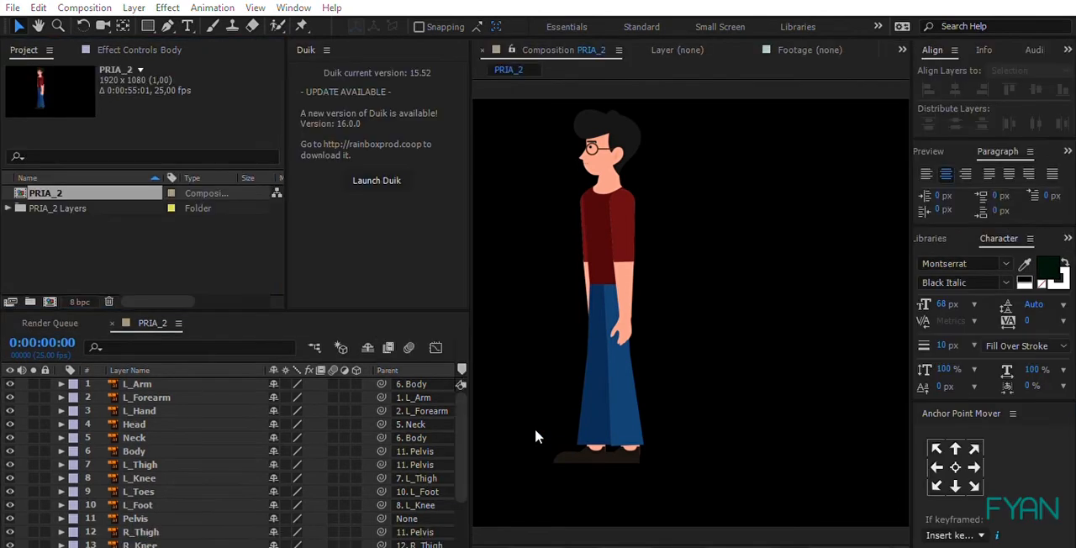
key(h)
drag(595, 216, 665, 240)
key(v)
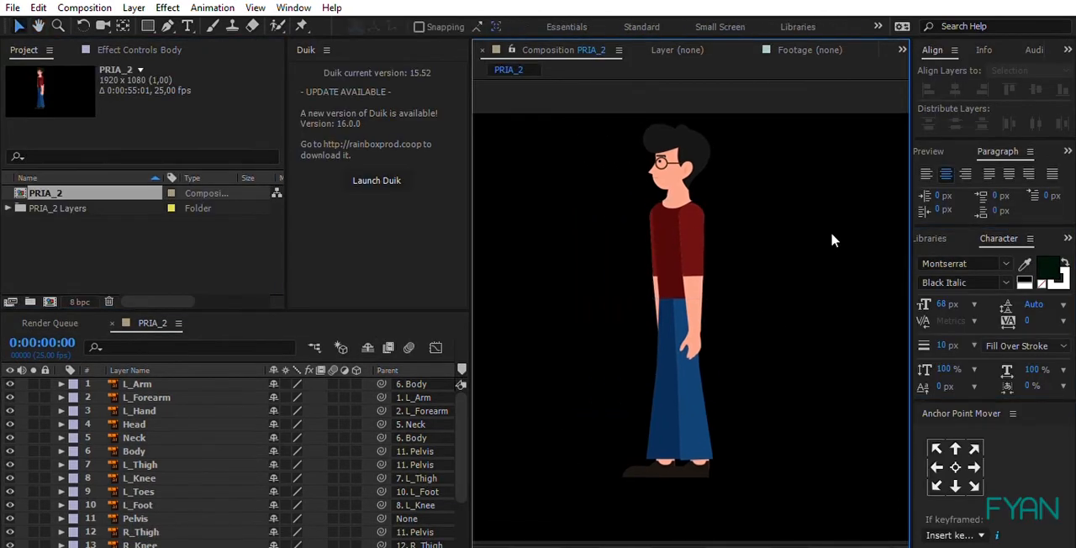
Step: Select all character layers to examine where their anchor points sit, and clear that selection
click(674, 440)
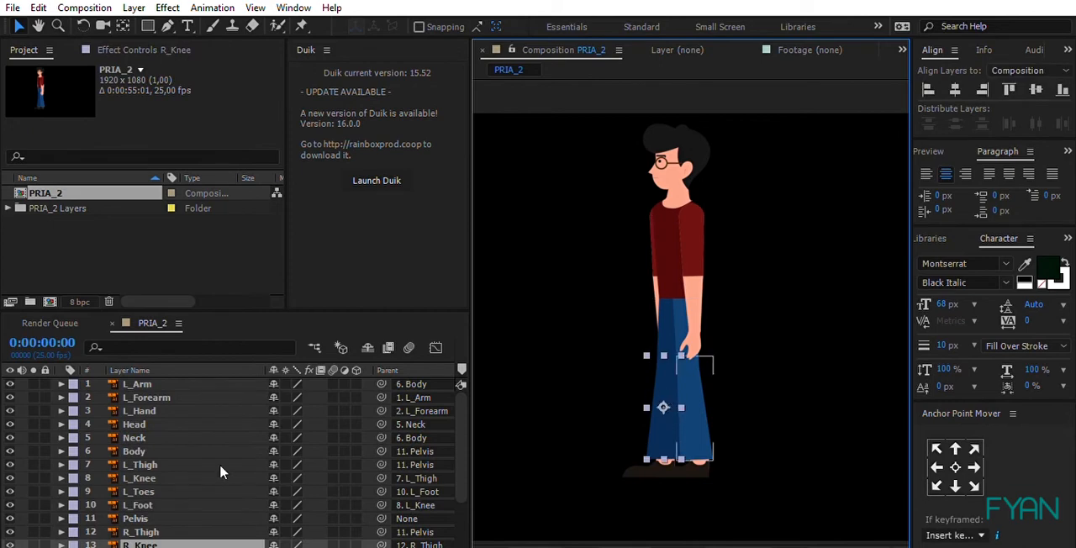
key(ctrl+a)
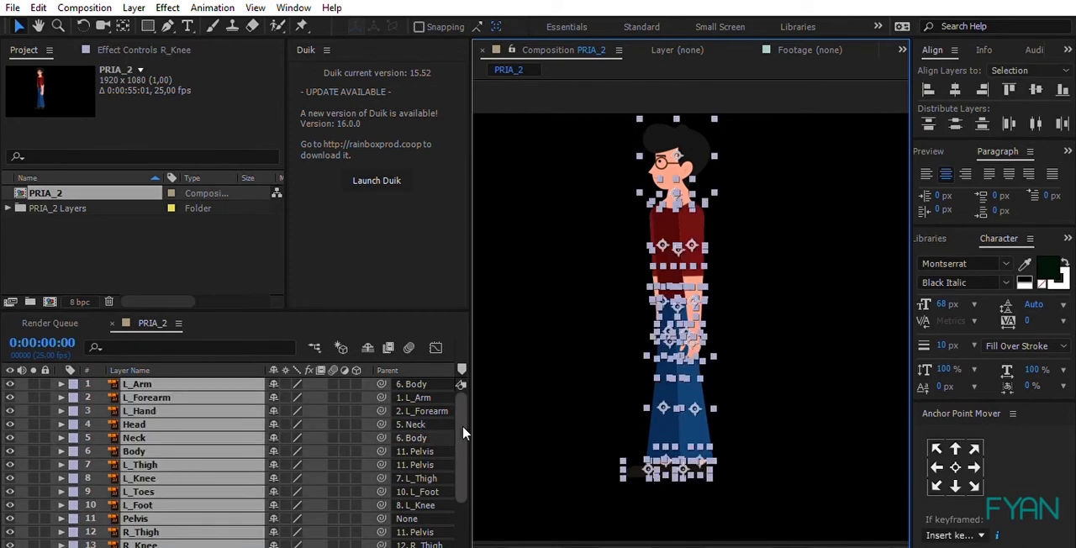
drag(463, 434, 462, 484)
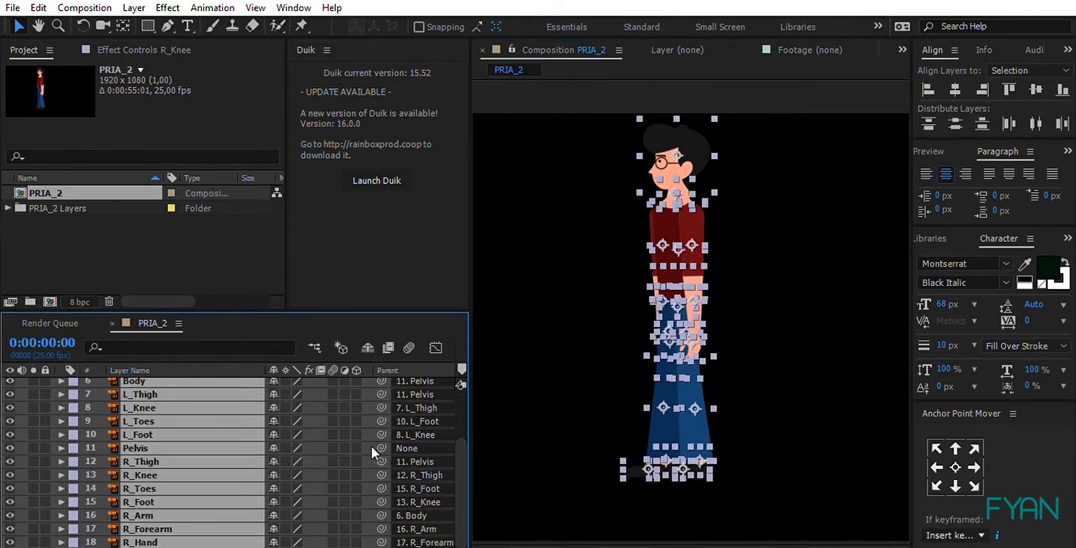
key(ctrl+shift+a)
click(669, 402)
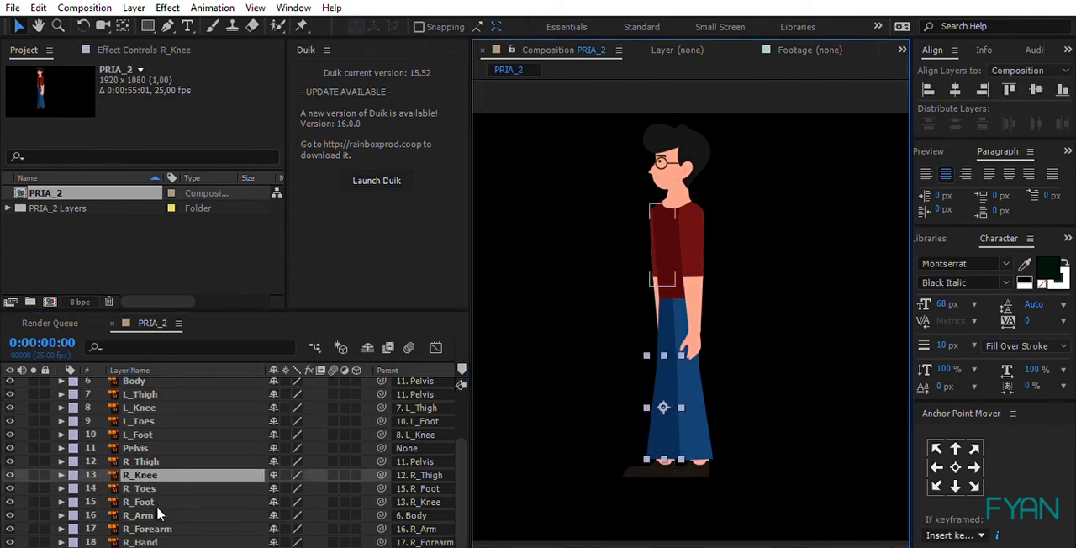
Step: Solo the right arm layers R_Arm, R_Forearm and R_Hand
click(154, 540)
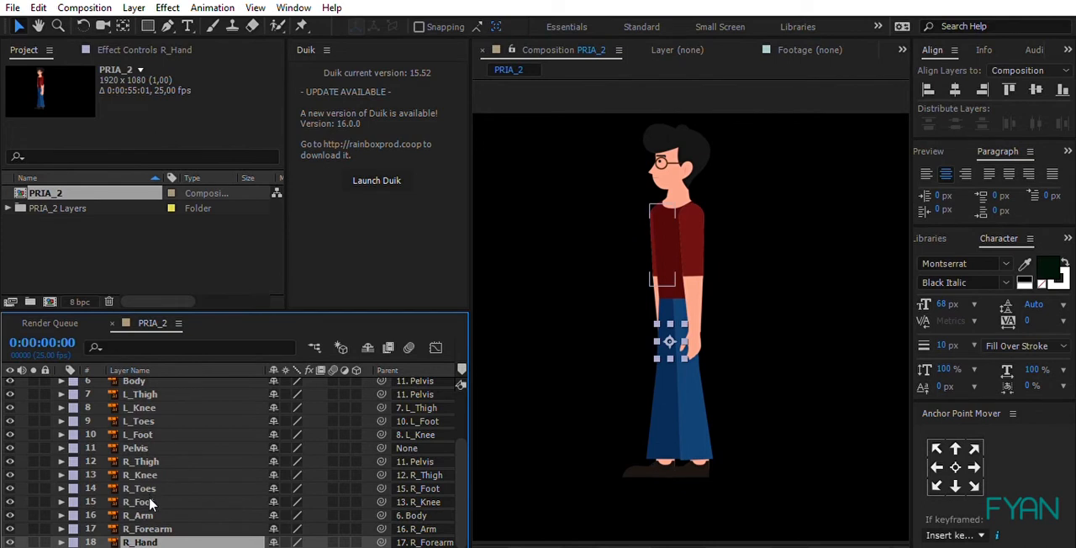
shift+click(139, 515)
click(33, 514)
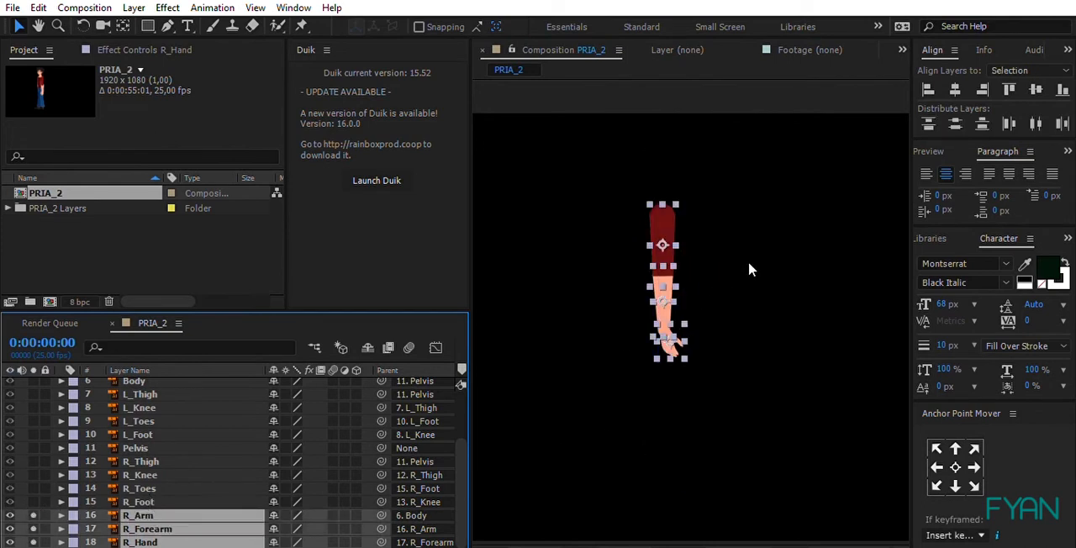
Step: Move the R_Arm layer's anchor point up to the shoulder joint with the Pan Behind tool
click(749, 260)
click(661, 222)
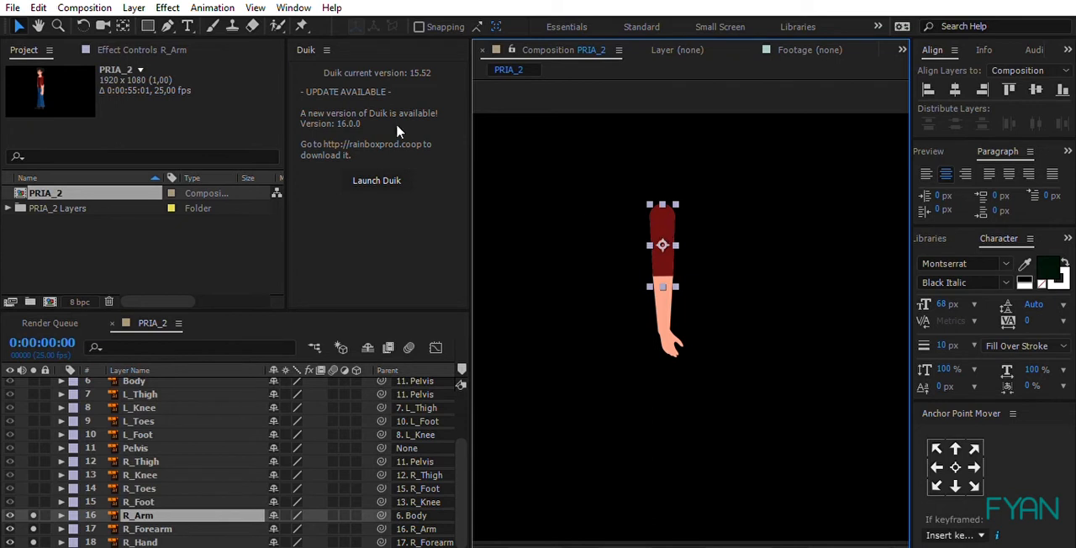
click(123, 23)
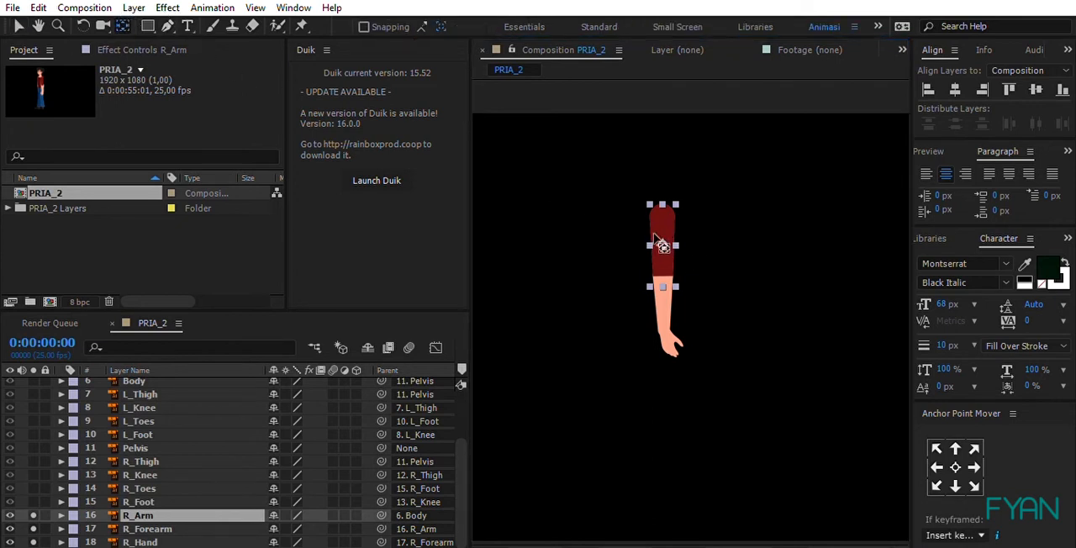
drag(662, 233, 668, 204)
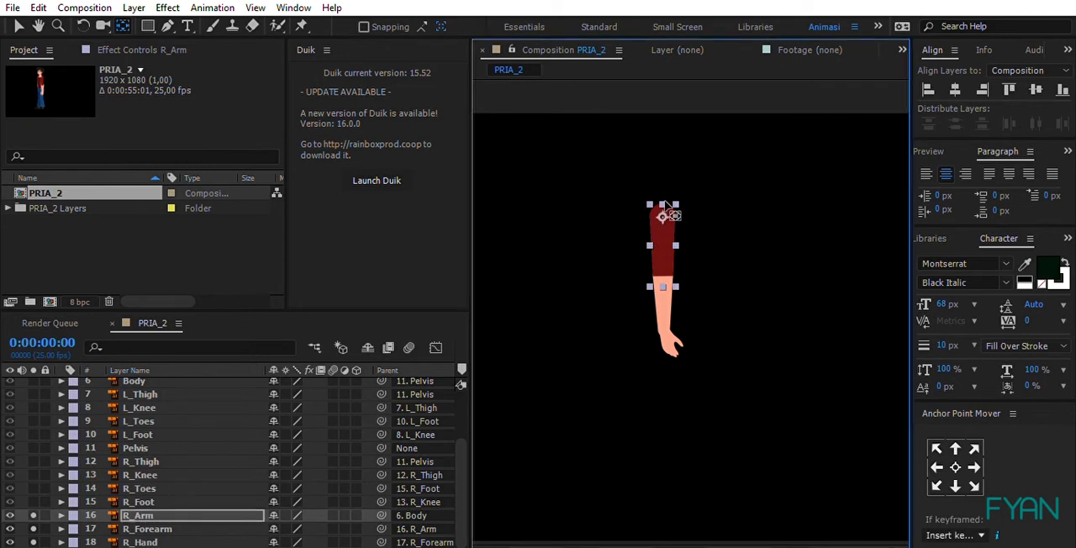
Step: Turn off solo for R_Arm and move the R_Forearm layer's anchor point up to the elbow joint
click(661, 298)
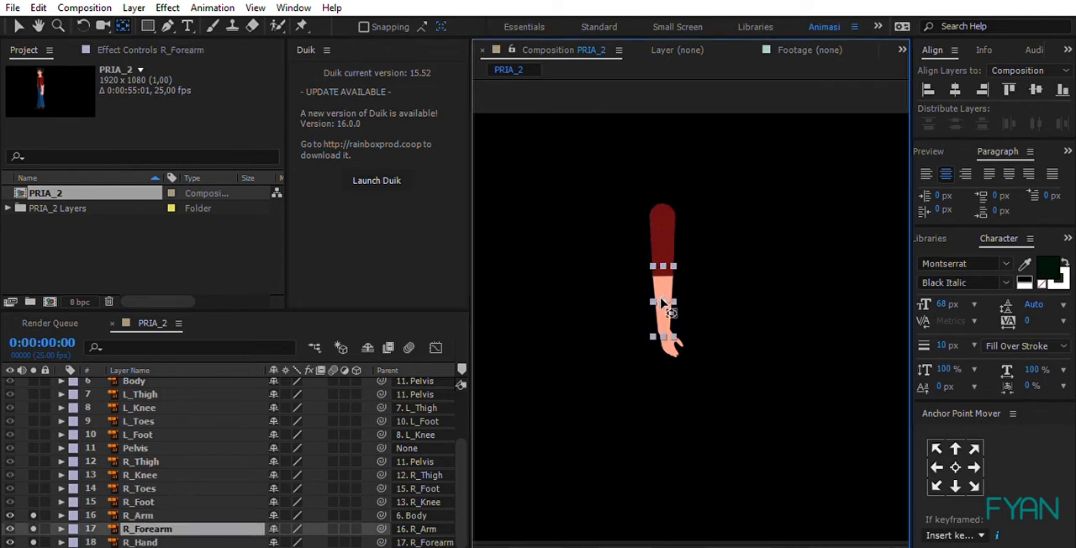
click(34, 515)
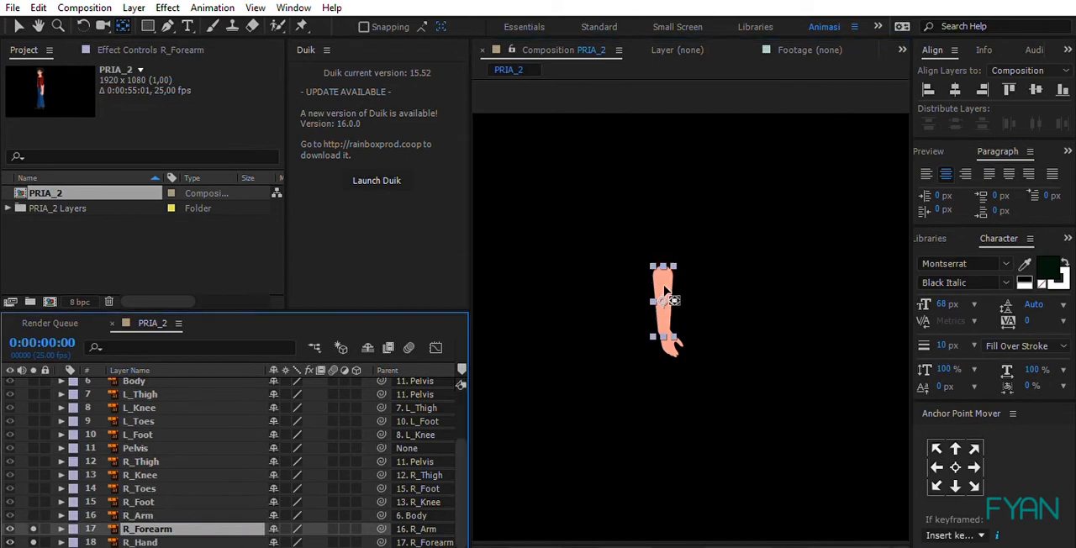
drag(664, 292, 664, 267)
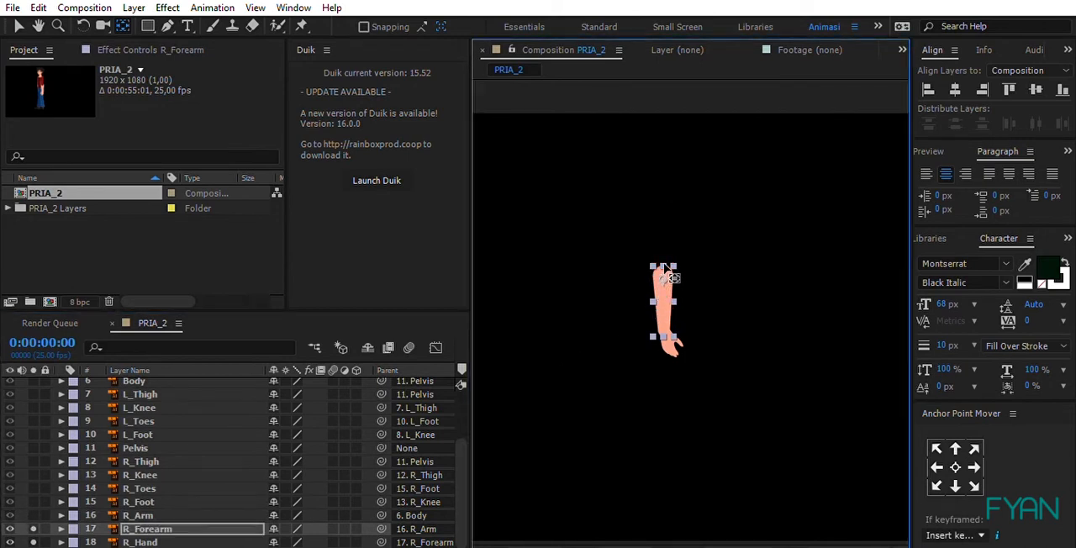
Step: Turn off solo for R_Forearm and move the R_Hand layer's anchor point to the wrist
click(83, 522)
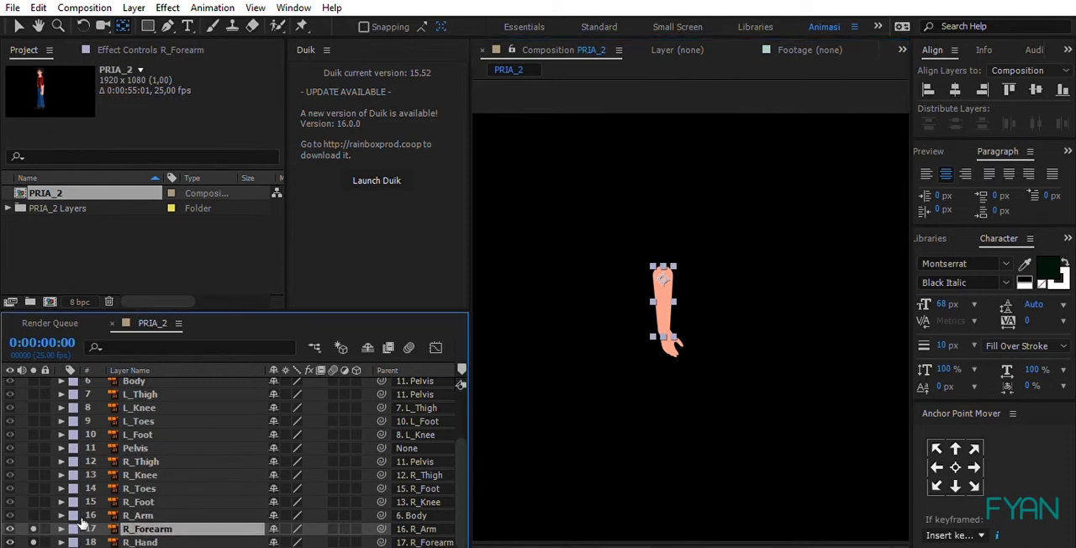
click(176, 538)
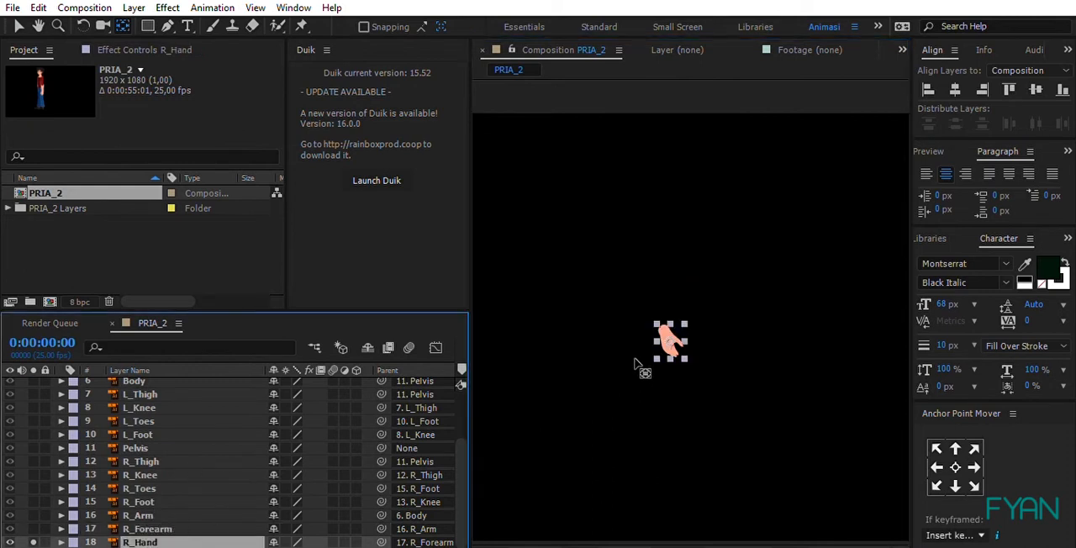
drag(672, 328, 666, 320)
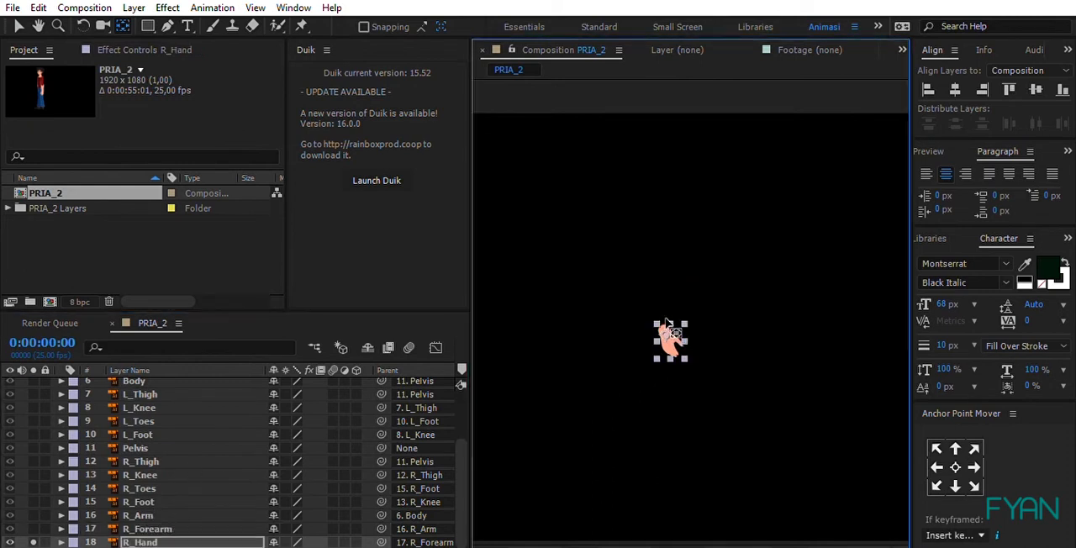
scroll(669, 324, up, 2)
scroll(664, 336, up, 2)
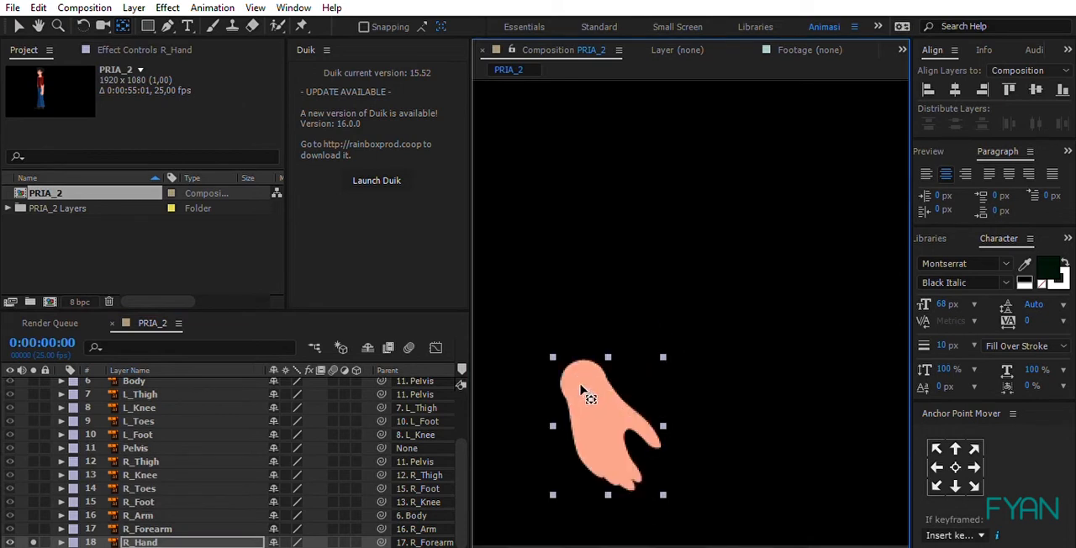
drag(595, 392, 702, 242)
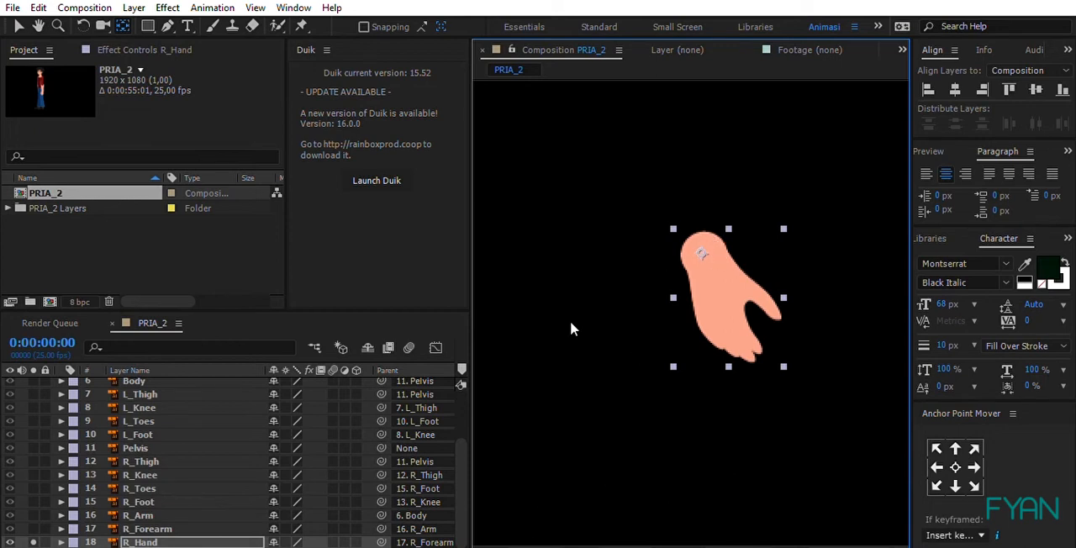
Step: Turn off solo for R_Hand to show the whole character, and deselect the layer
key(shift+/)
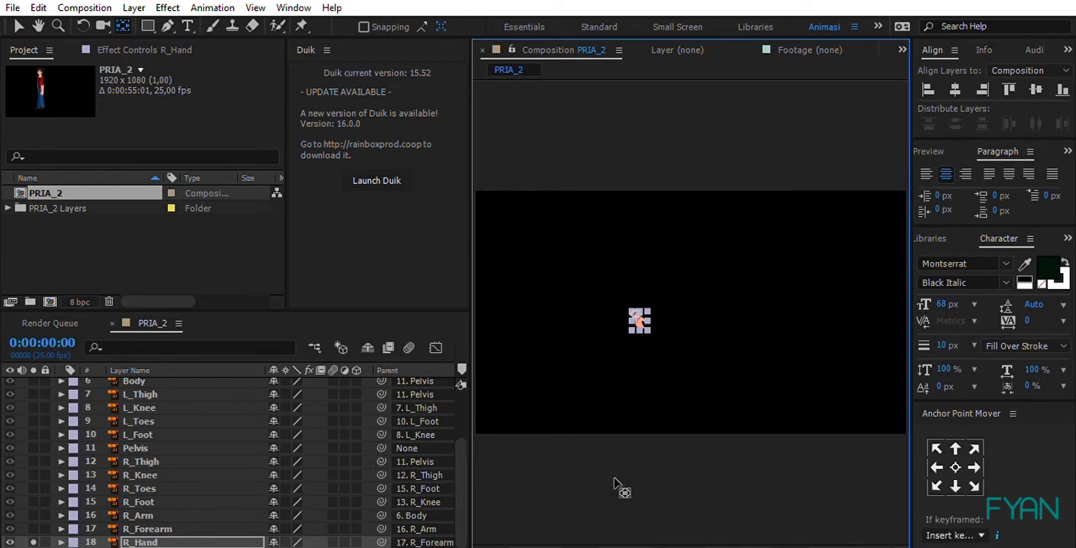
click(34, 542)
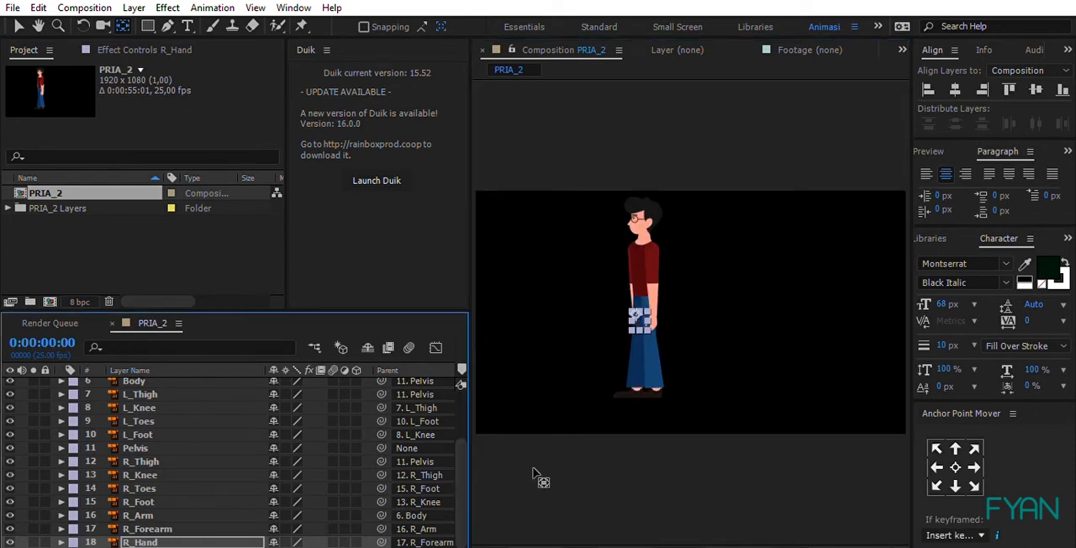
click(556, 496)
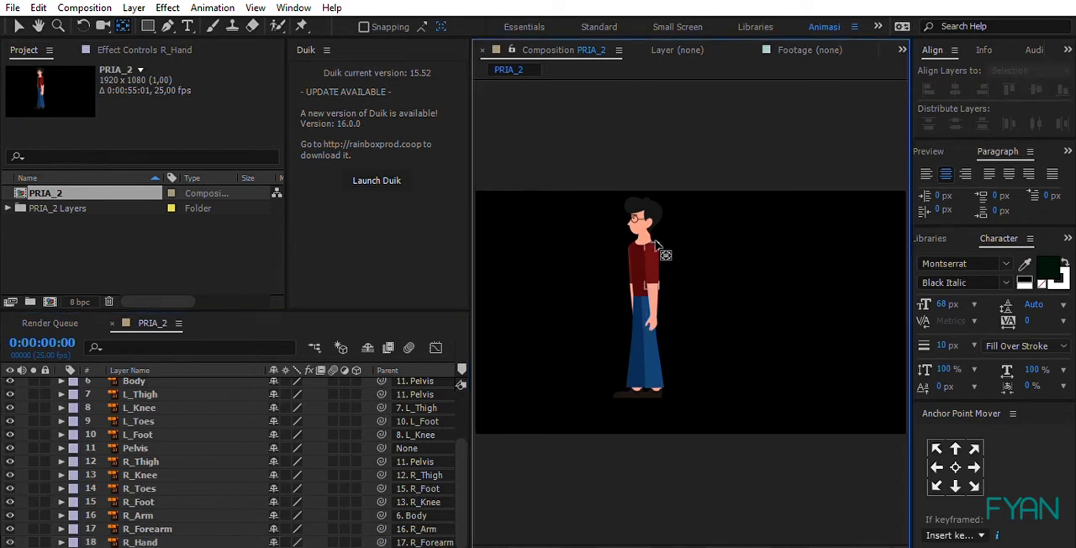
Step: Solo the L_Arm, L_Forearm and L_Hand layers to isolate the left arm, then clear the layer selection
click(656, 243)
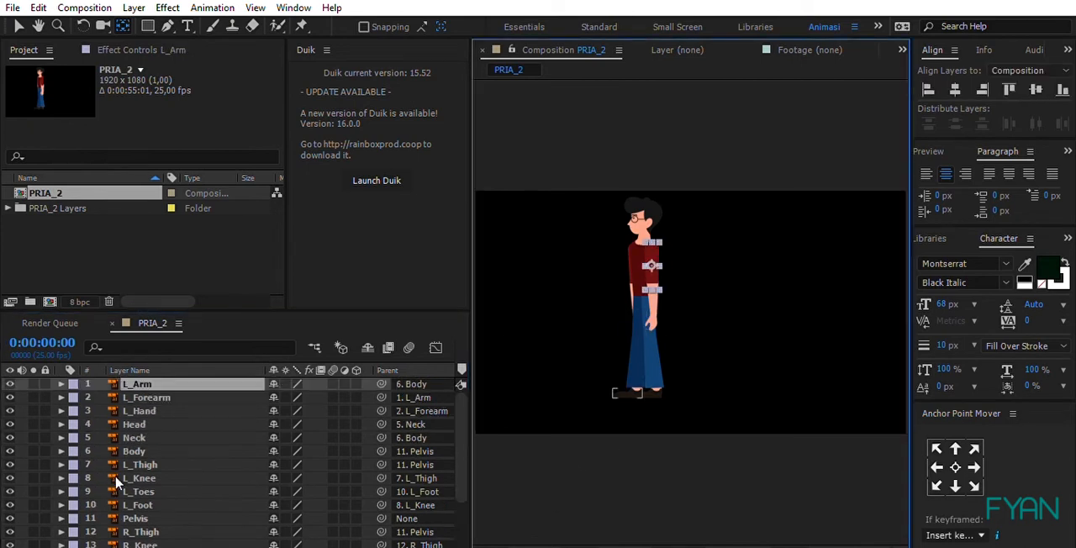
shift+click(163, 404)
click(33, 397)
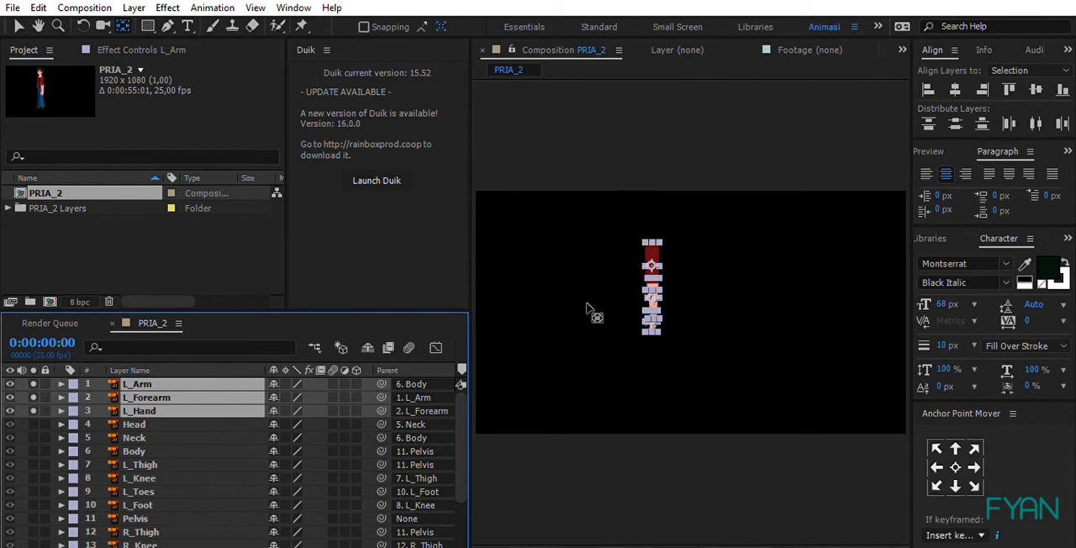
scroll(651, 256, up, 2)
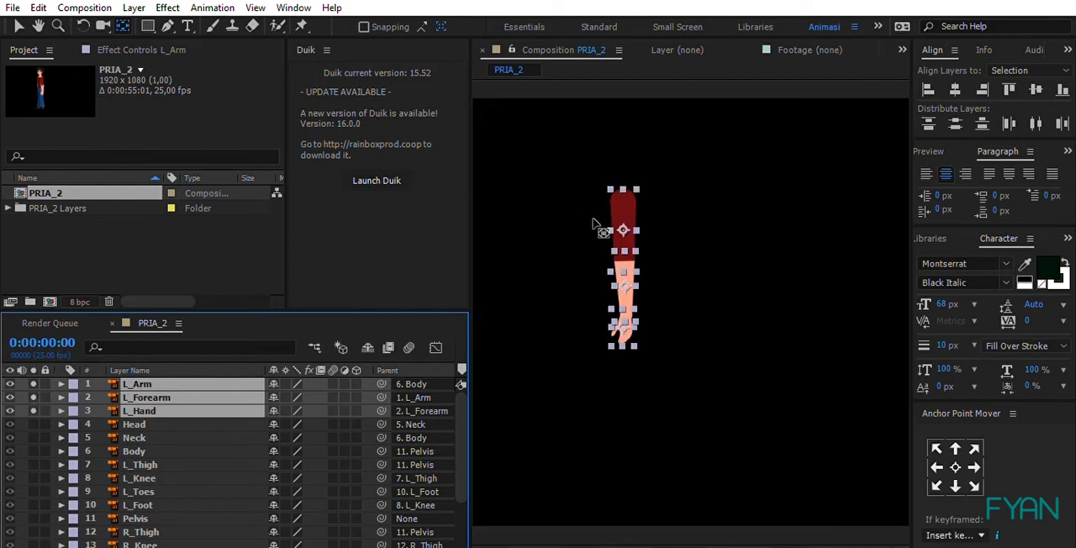
key(h)
drag(624, 216, 653, 232)
scroll(651, 247, up, 1)
key(space)
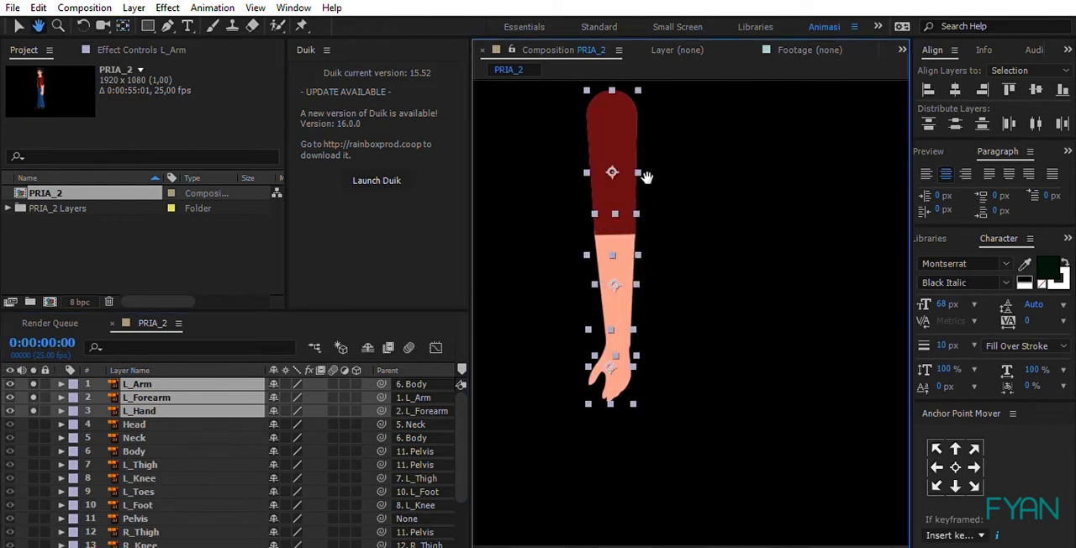
drag(644, 176, 695, 218)
click(823, 187)
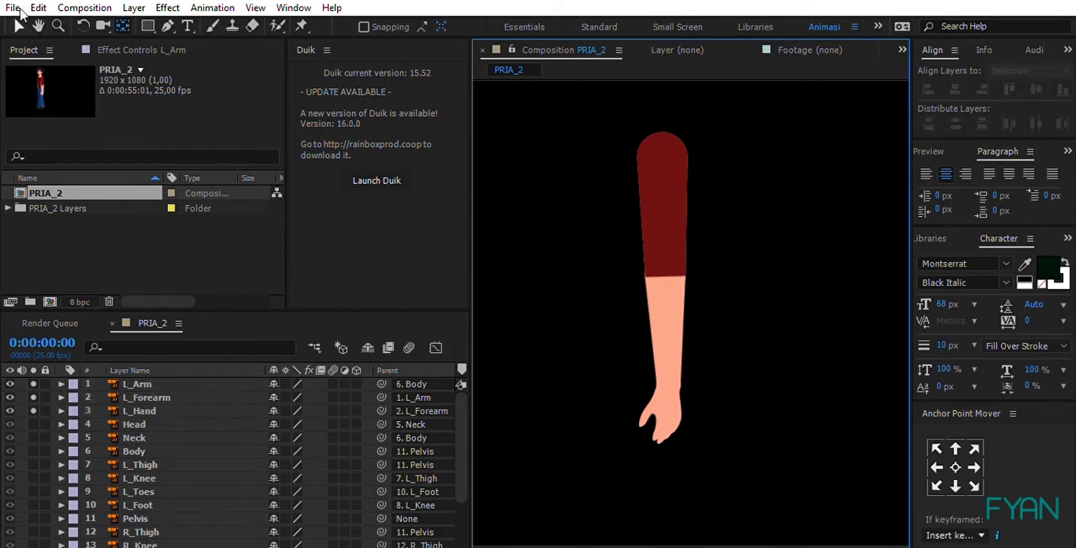
Step: Move the L_Arm layer's anchor point up to the shoulder joint with the Pan Behind tool
click(18, 26)
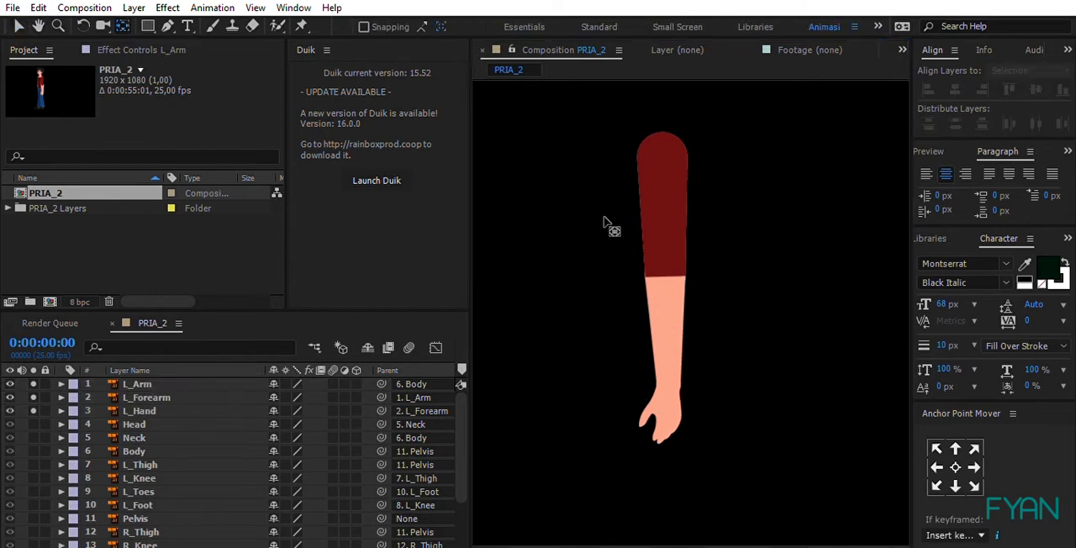
click(663, 201)
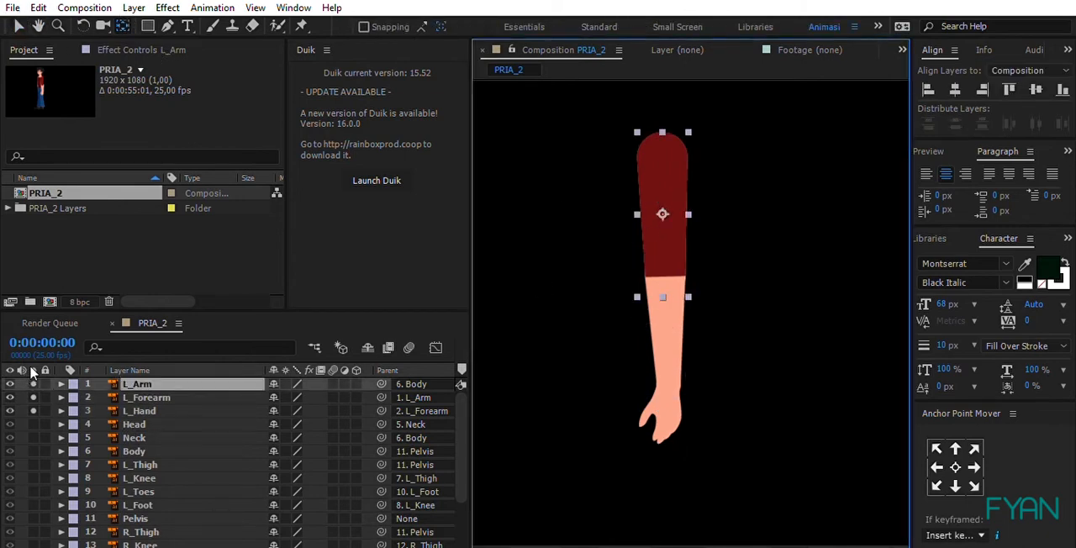
drag(664, 214, 660, 143)
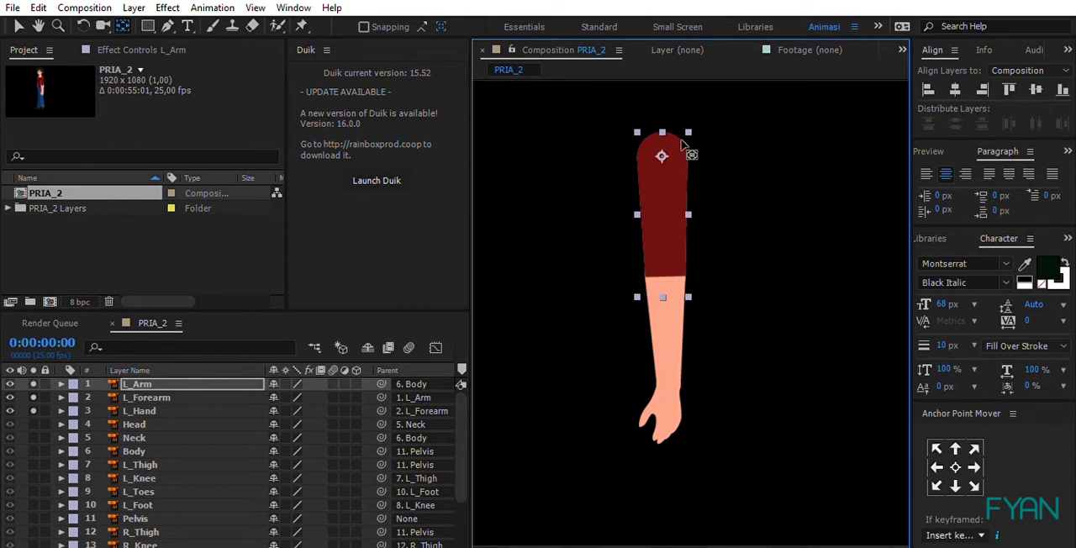
Step: Turn off solo for L_Arm and move the L_Forearm layer's anchor point up to the elbow joint
click(34, 384)
click(156, 397)
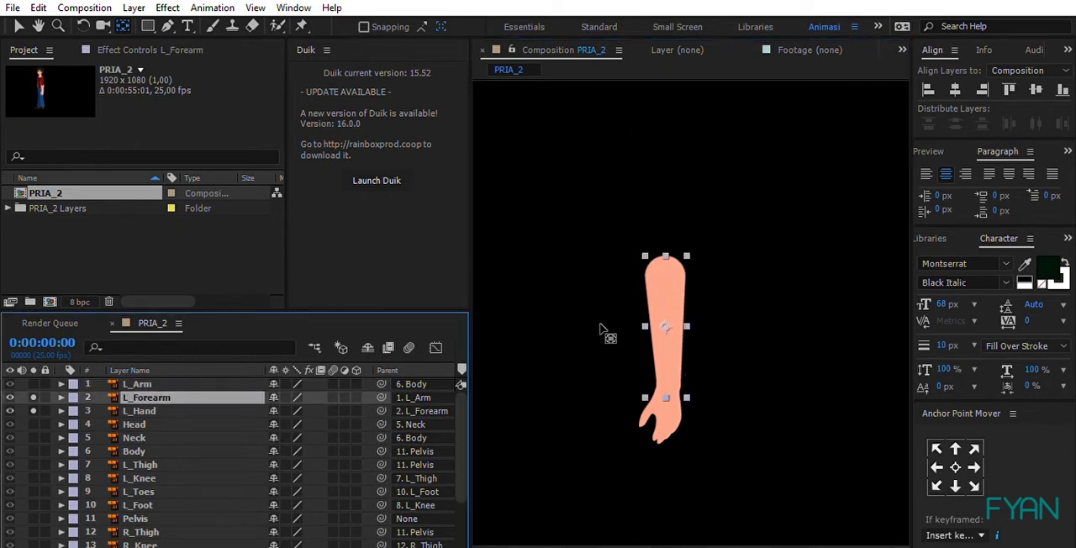
drag(667, 315, 665, 261)
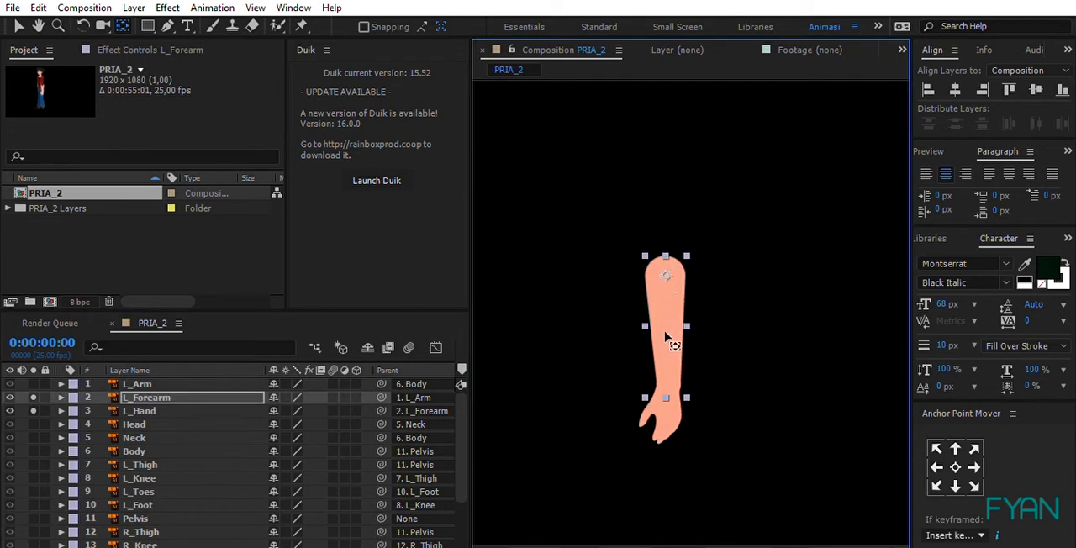
Step: Turn off solo for L_Forearm and move the L_Hand layer's anchor point to the wrist
click(33, 397)
click(160, 412)
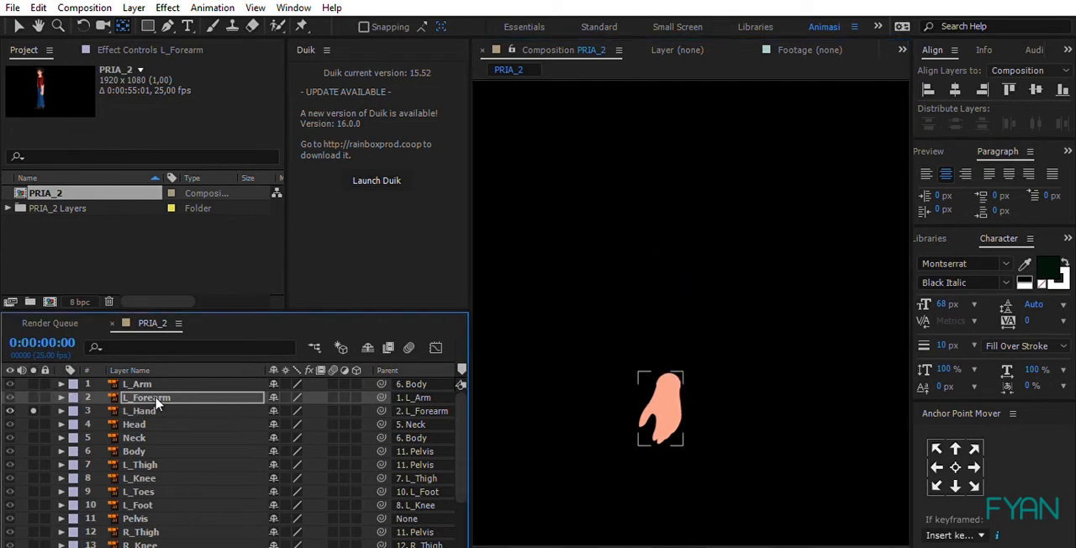
drag(662, 408, 671, 379)
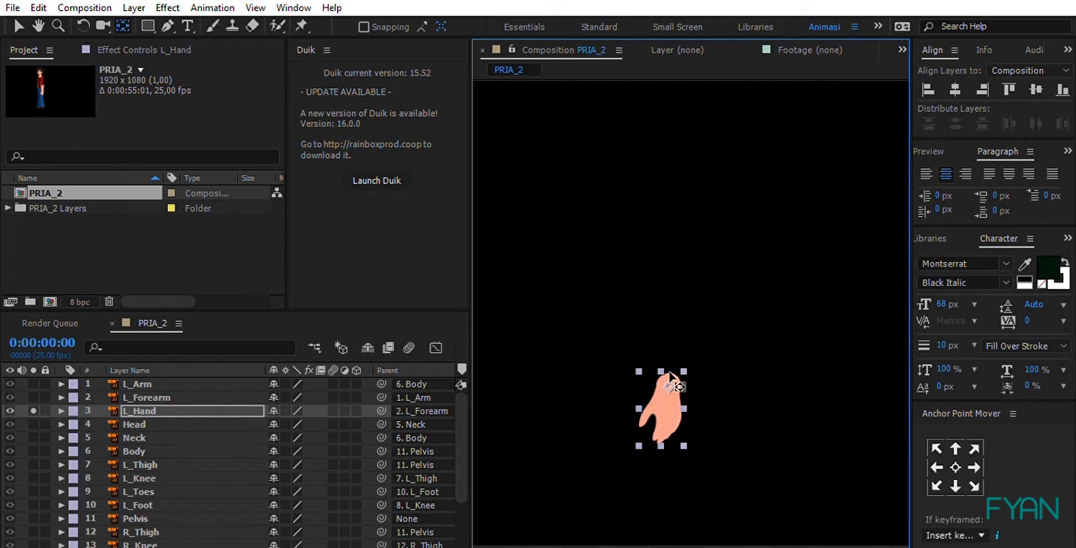
Step: Turn off solo for L_Hand to show the whole character
key(v)
drag(673, 411, 672, 371)
key(y)
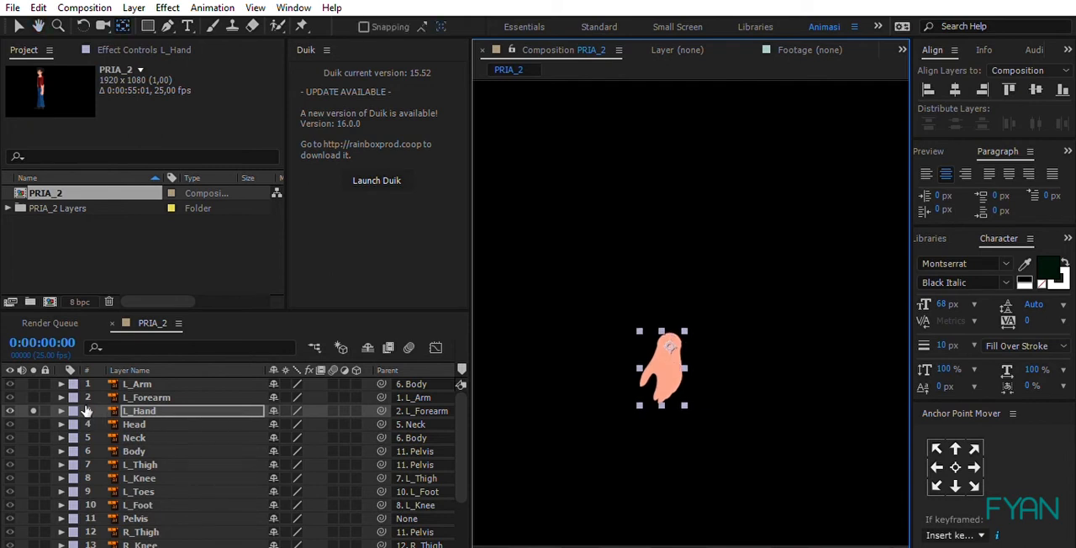
click(33, 411)
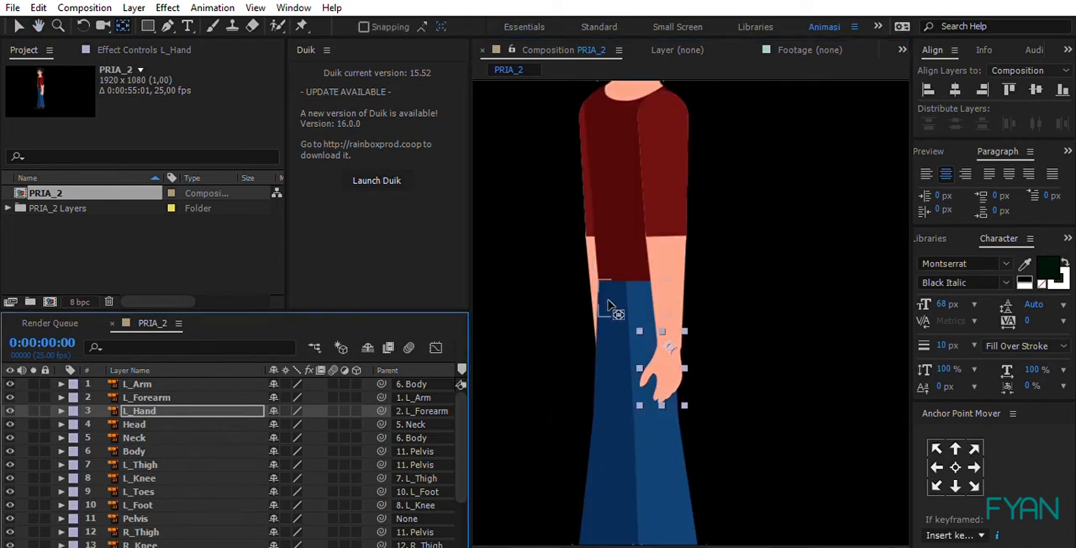
Step: Solo the left leg layers L_Thigh, L_Knee, L_Toes and L_Foot
click(681, 410)
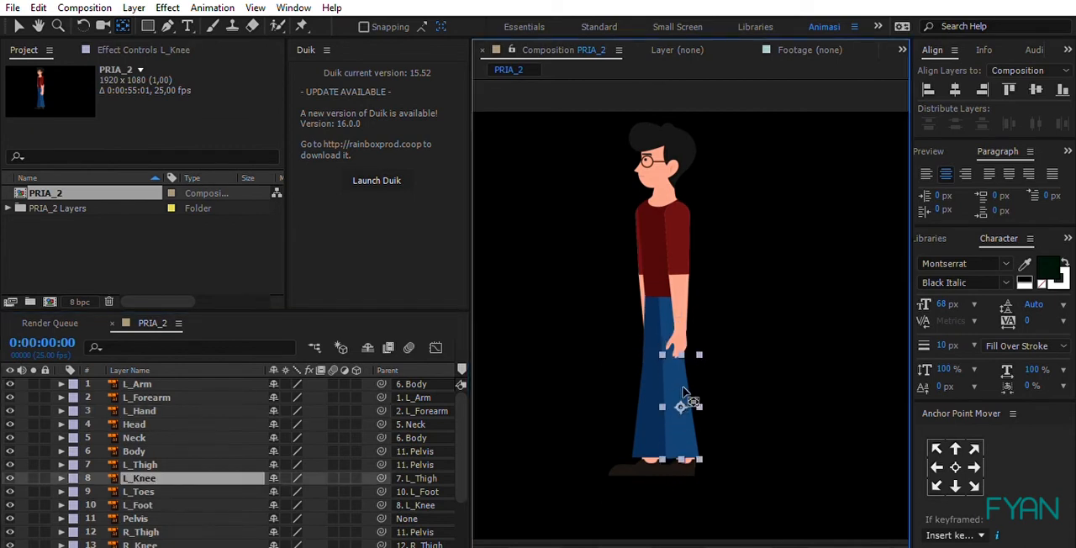
click(153, 462)
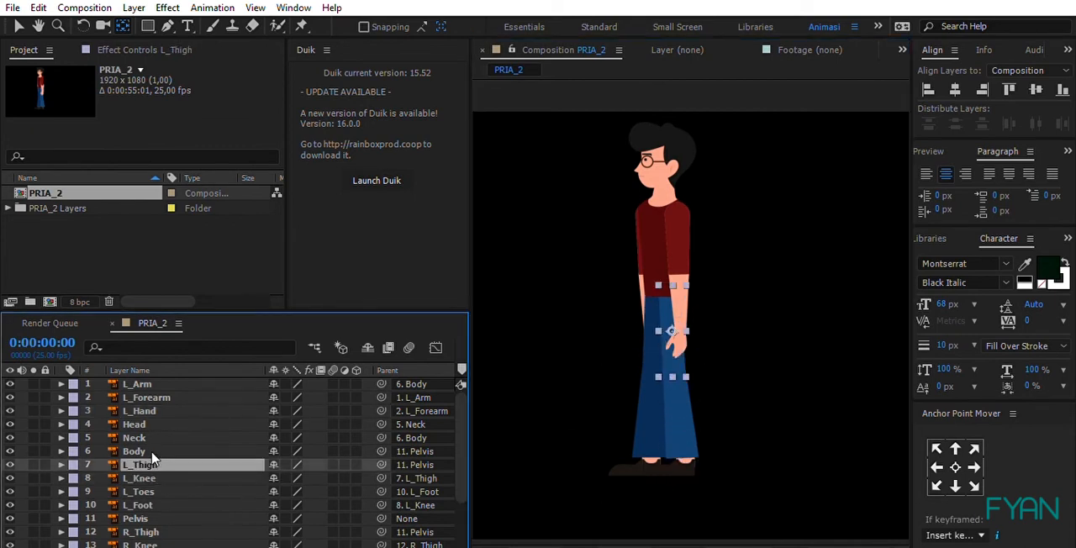
shift+click(147, 503)
click(33, 480)
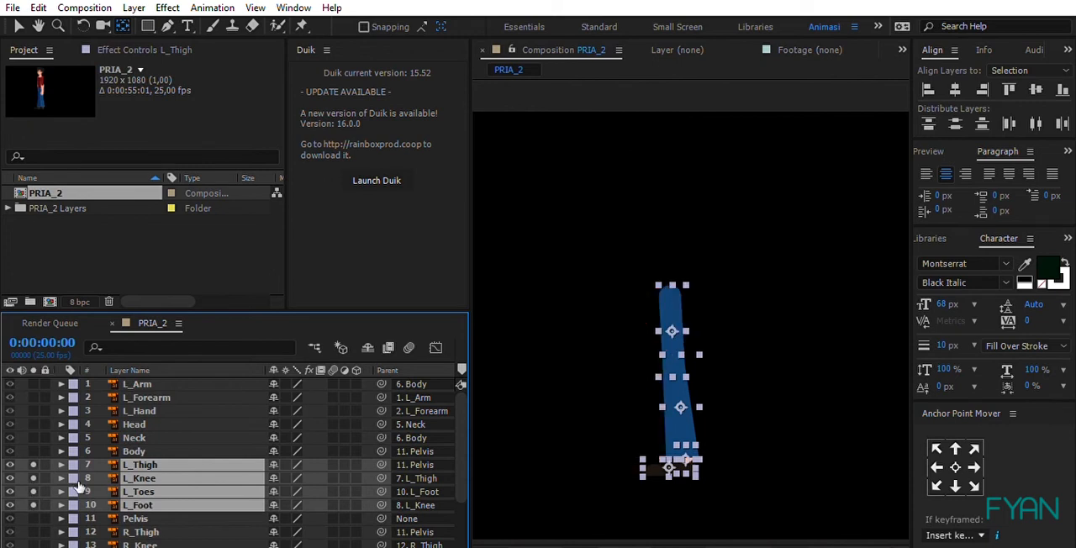
Step: Select only the L_Thigh layer and move its anchor point up to the hip joint
click(763, 464)
click(668, 303)
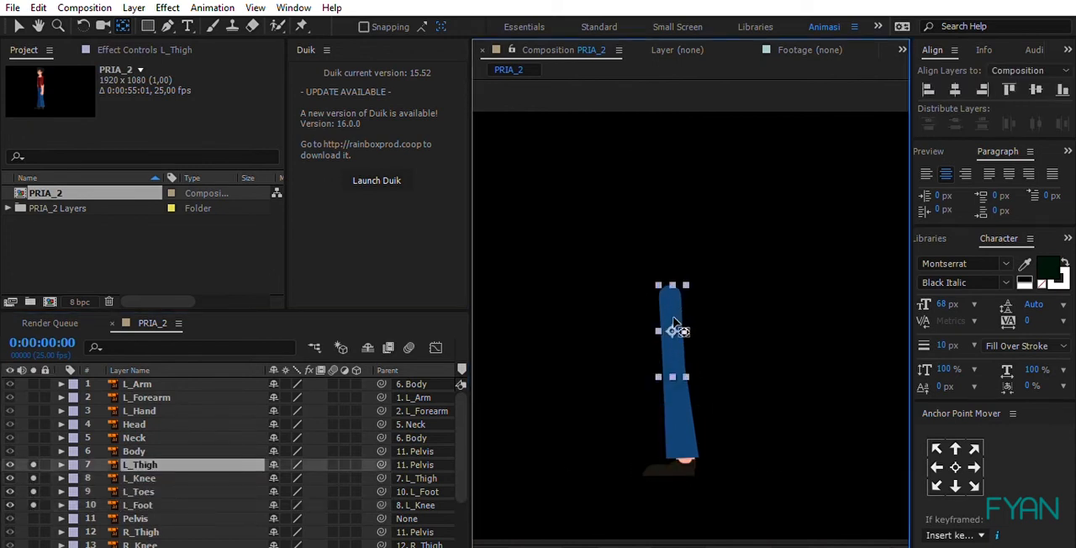
drag(673, 319, 672, 289)
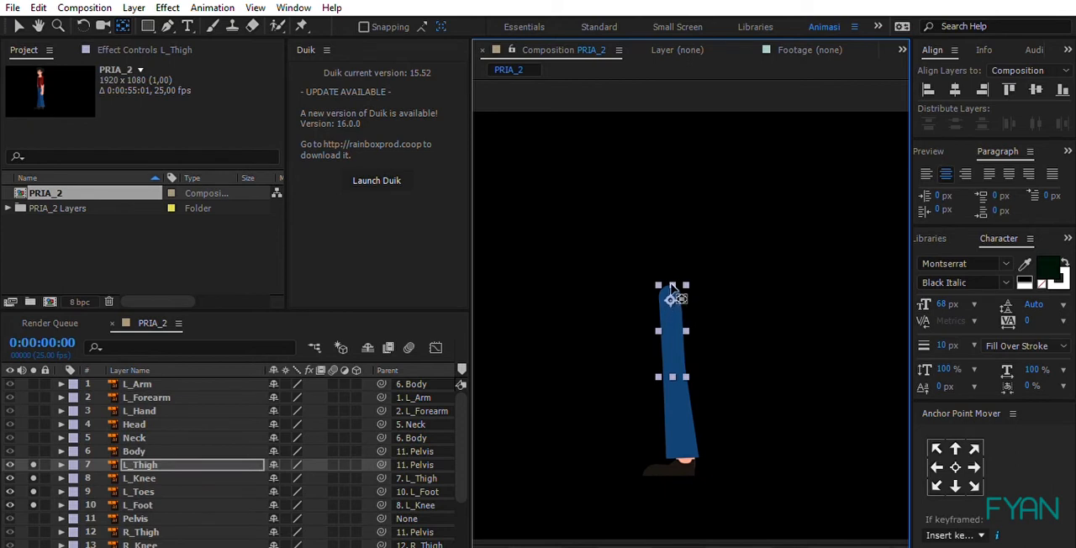
Step: Turn off solo for L_Thigh and move the L_Knee layer's anchor point up to the knee joint
click(34, 464)
click(156, 478)
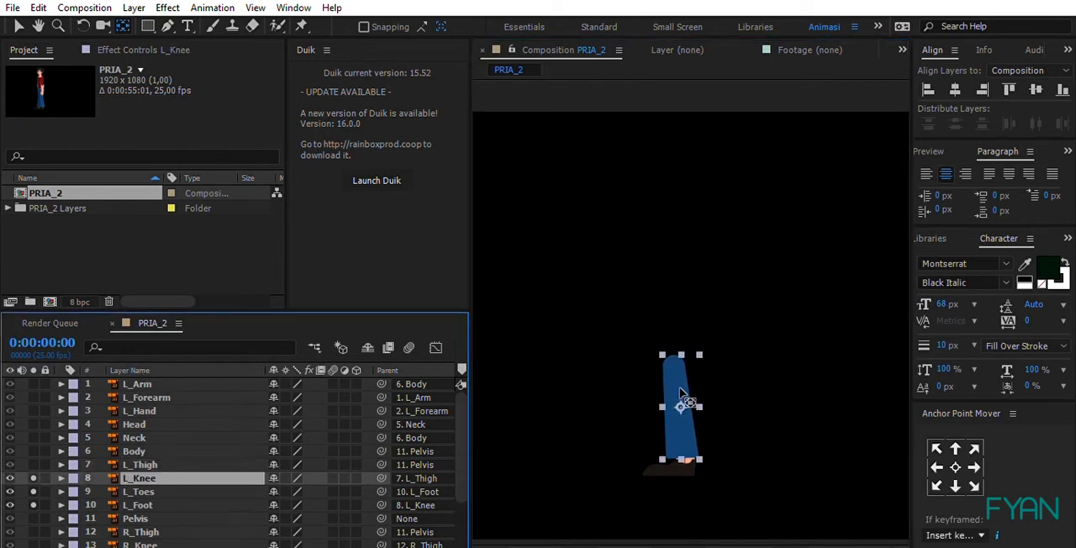
drag(681, 397, 675, 363)
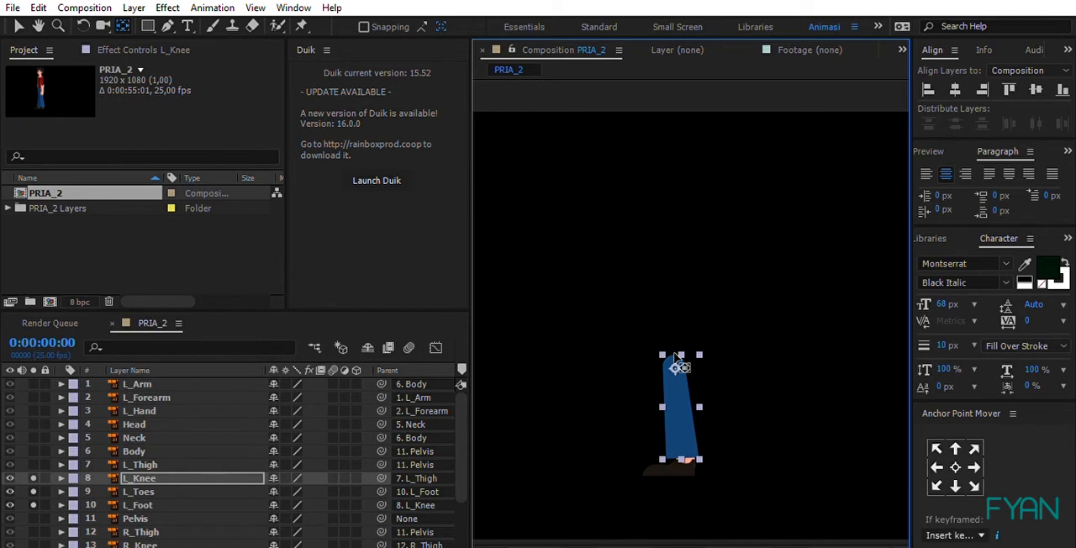
Step: Turn off solo for L_Knee and move the L_Toes layer's anchor point toward the front tip of the shoe
click(34, 478)
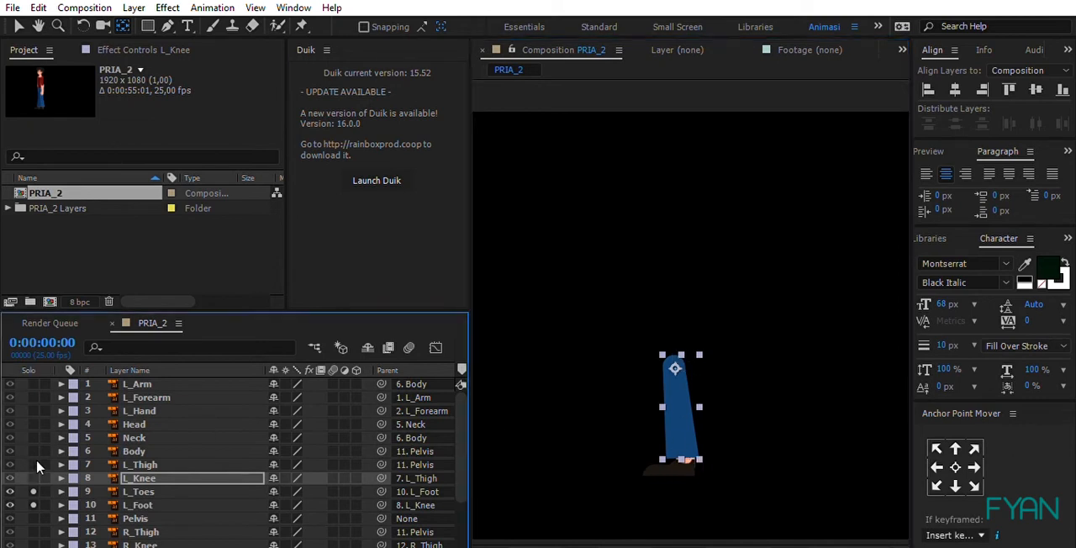
click(166, 492)
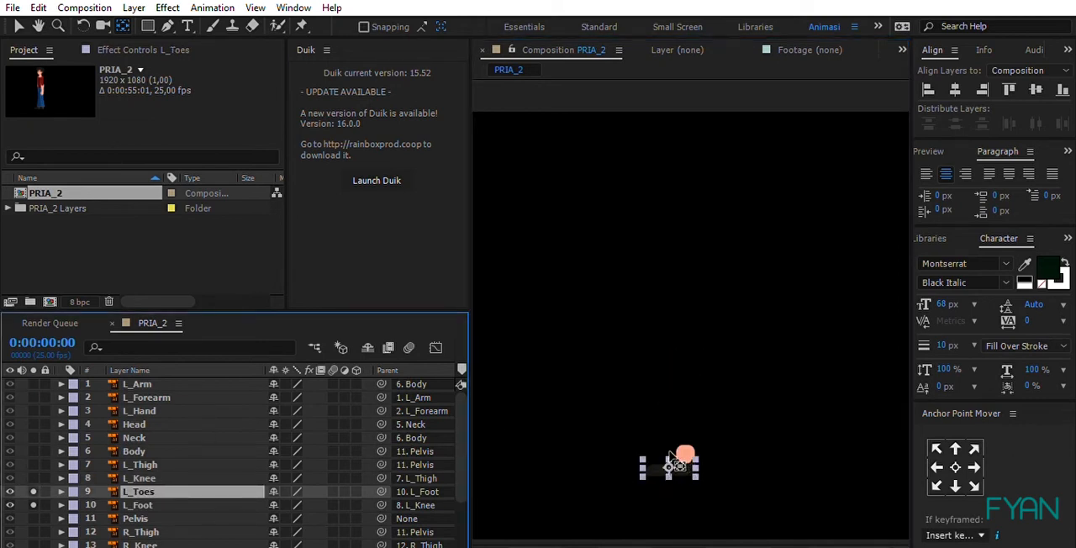
click(654, 458)
drag(654, 453, 678, 443)
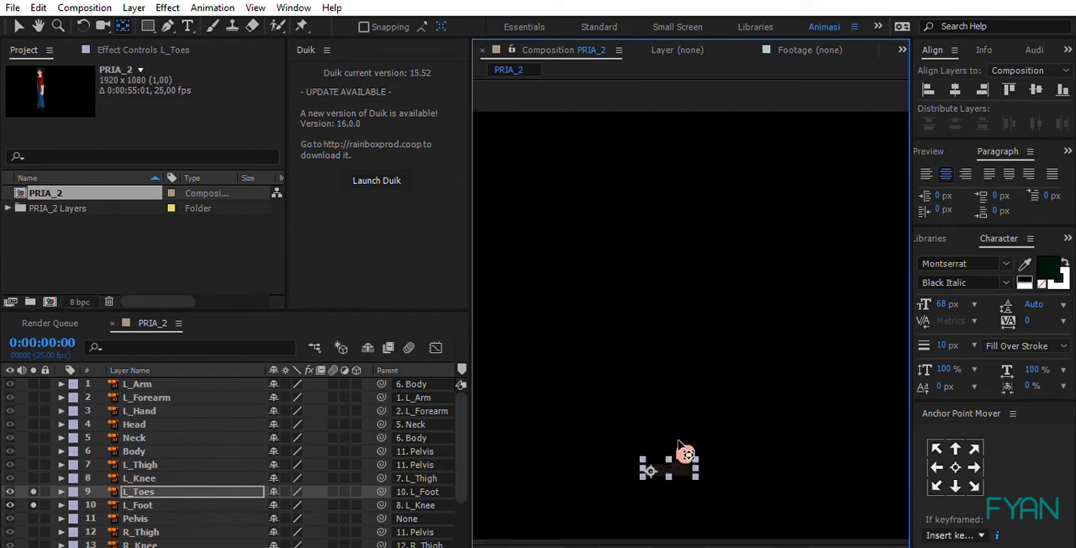
Step: Fine-tune the position of the L_Toes layer's anchor point near the tip of the left shoe
key(space)
drag(675, 489, 716, 345)
scroll(699, 331, up, 2)
key(space)
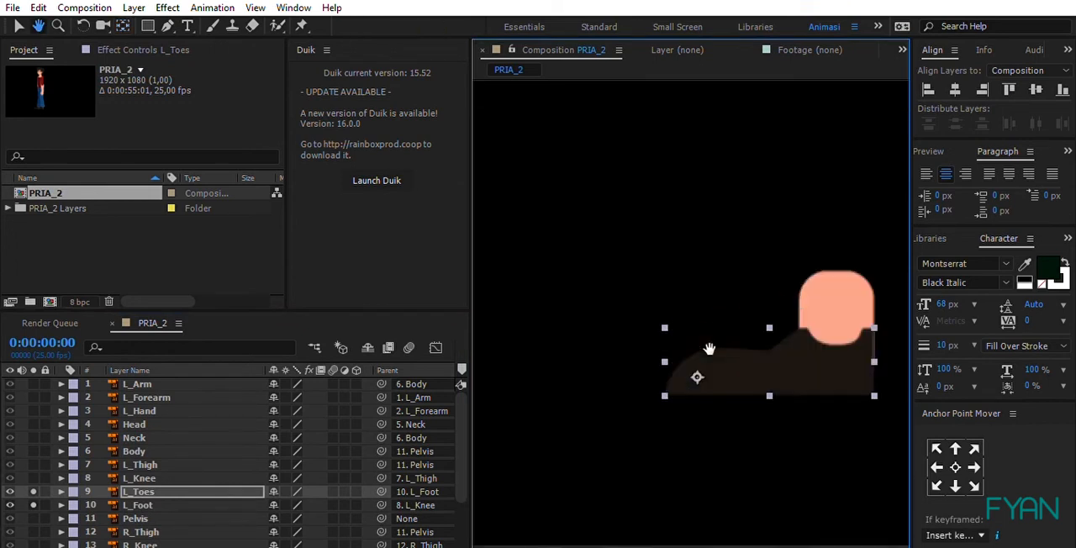
drag(733, 398, 680, 353)
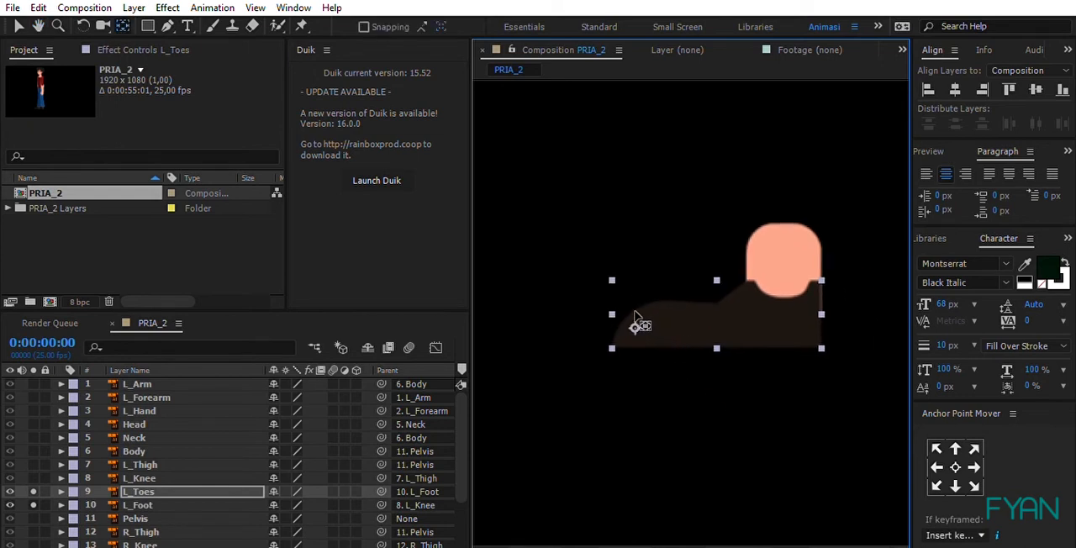
drag(640, 312, 641, 303)
drag(639, 305, 639, 302)
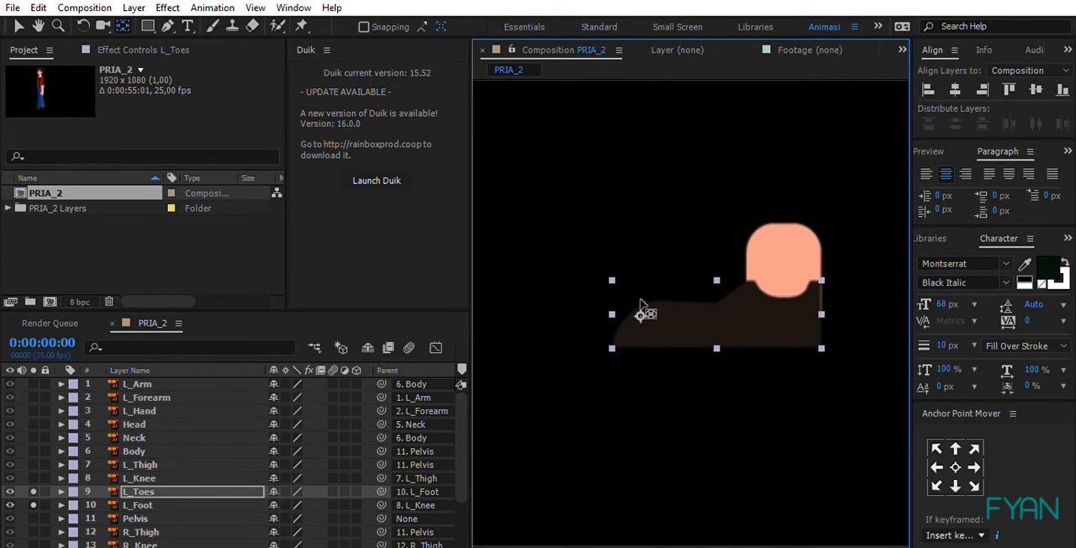
Step: Select the L_Foot layer and turn off solo for L_Toes and L_Foot to show the whole character
click(786, 250)
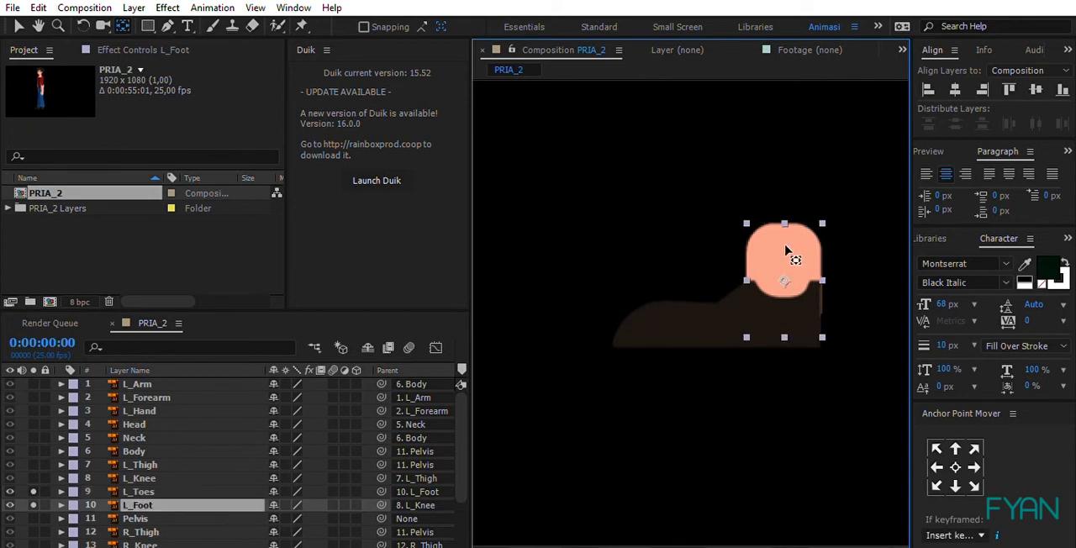
click(32, 491)
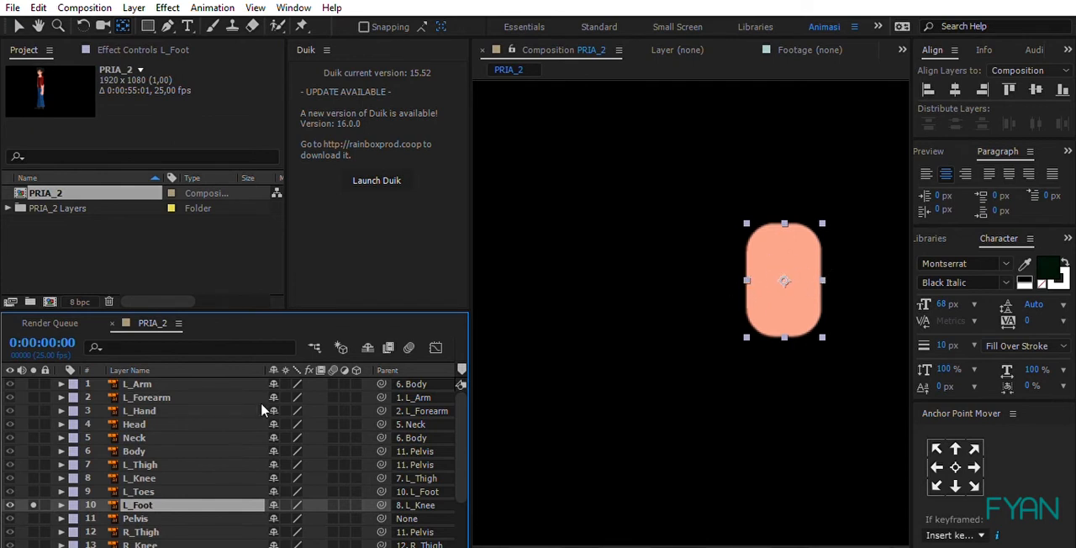
click(33, 505)
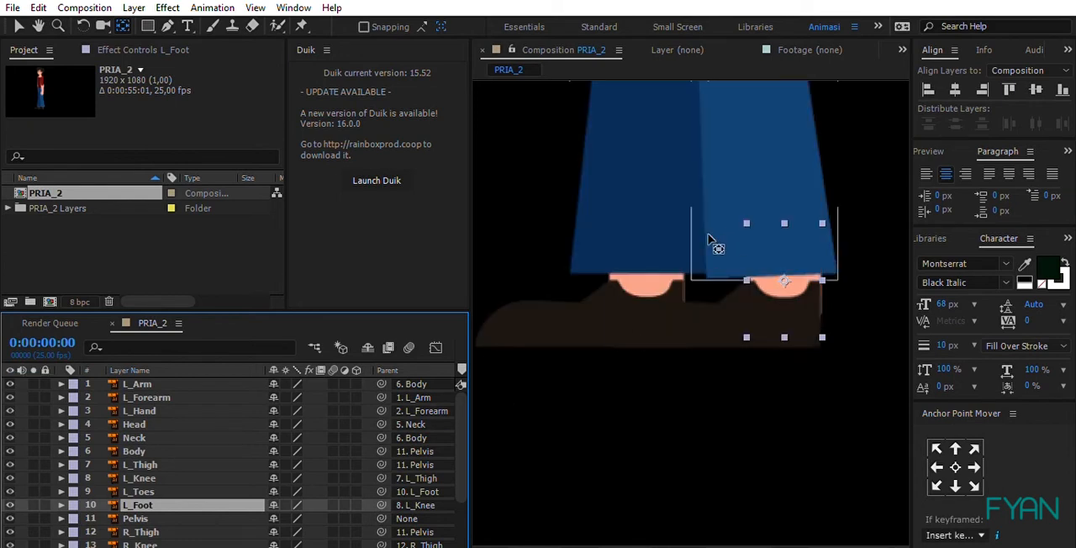
Step: Solo the right leg layers R_Thigh, R_Knee, R_Toes and R_Foot
click(578, 307)
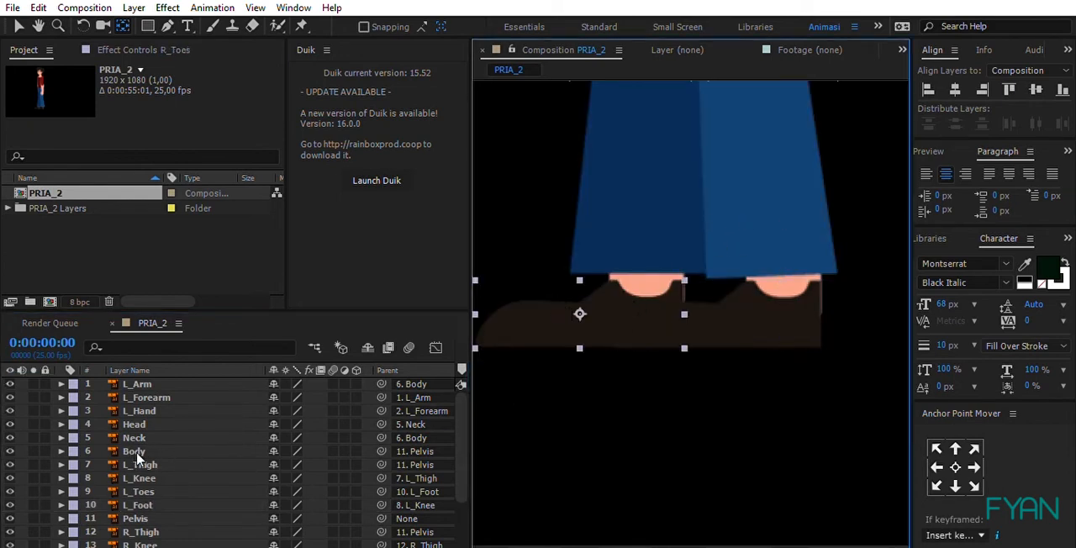
scroll(167, 446, down, 3)
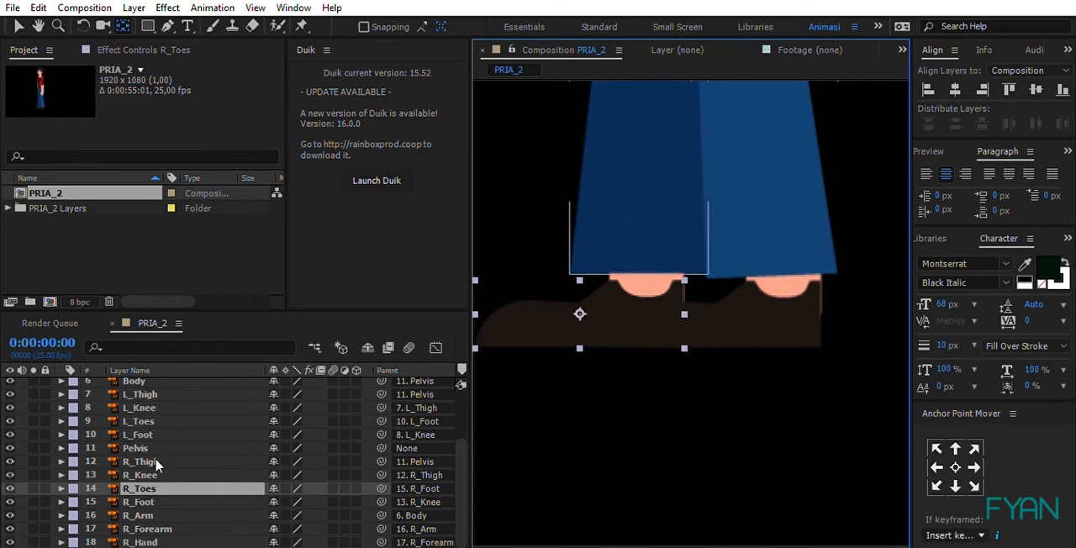
click(154, 461)
shift+click(152, 496)
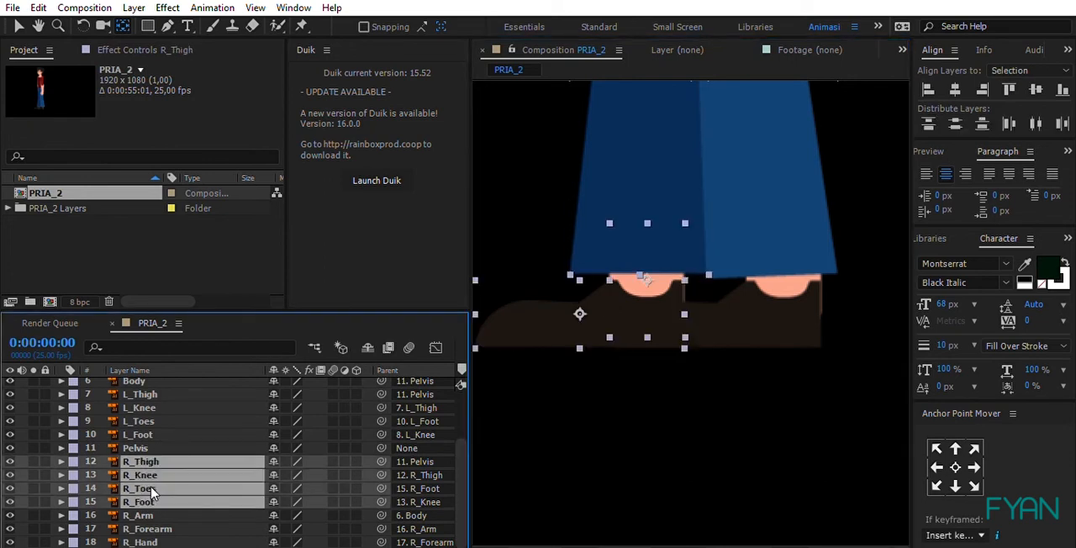
click(33, 478)
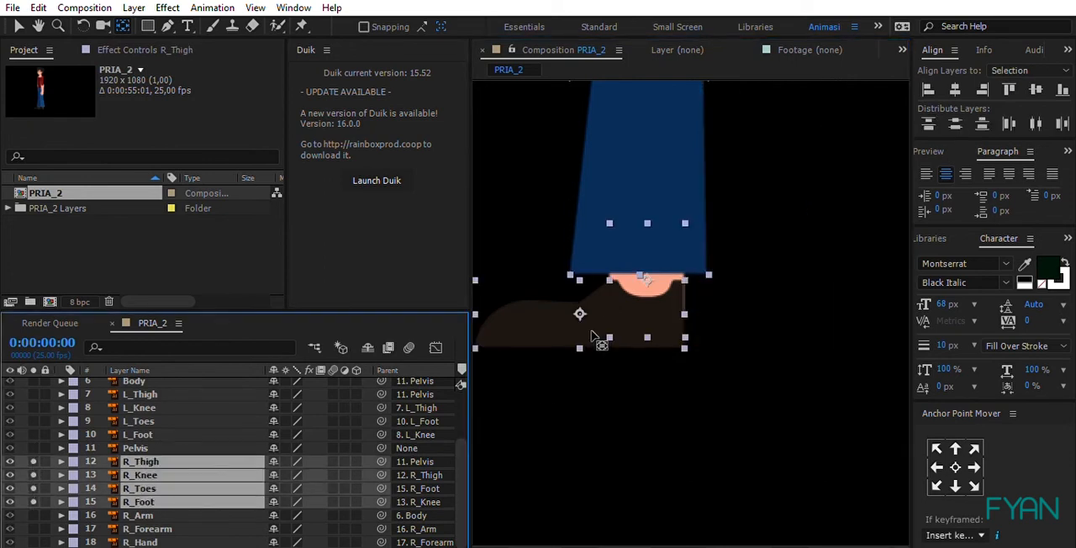
Step: Select only the R_Thigh layer and move its anchor point up to the hip joint near the top of the thigh
scroll(626, 323, down, 2)
scroll(666, 292, up, 3)
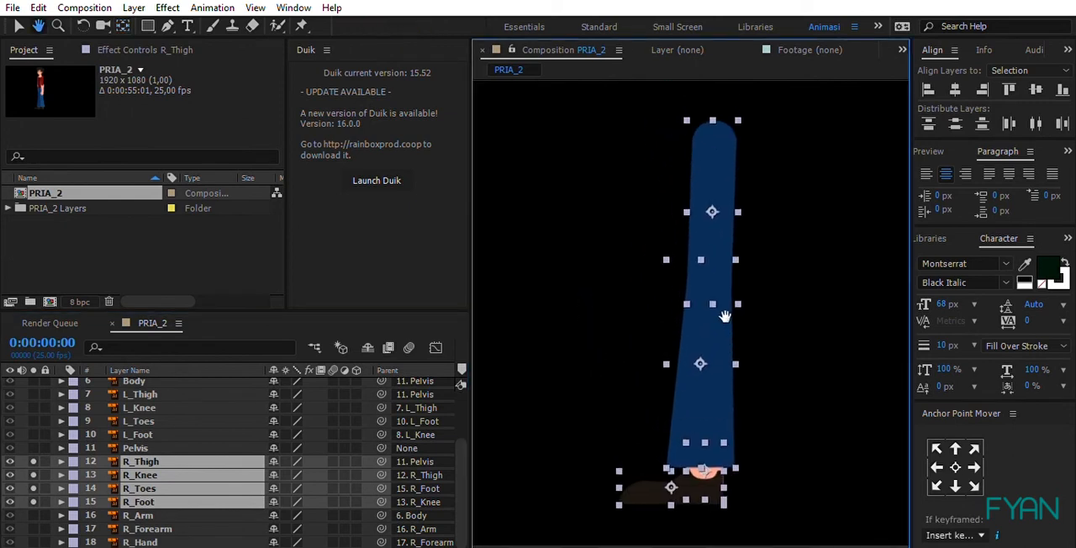
click(580, 180)
click(714, 163)
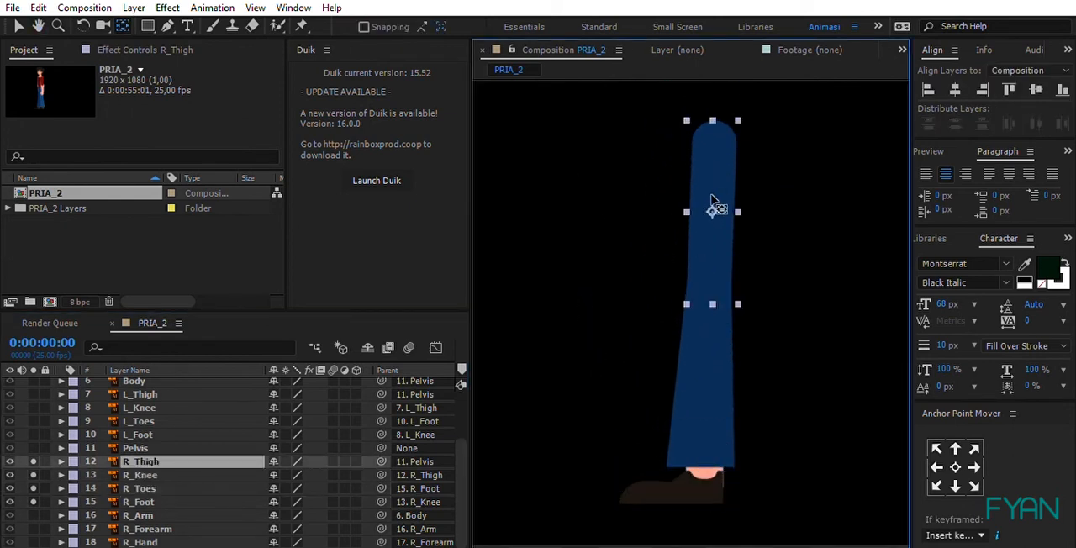
drag(714, 210, 715, 128)
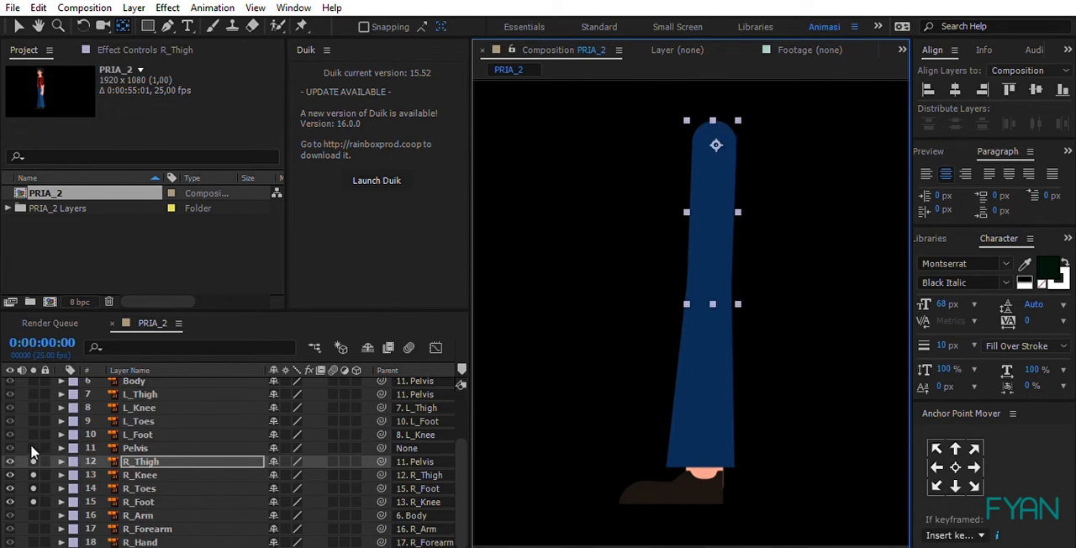
Step: Move the R_Knee layer's anchor point to the knee joint at the top of the lower leg and turn off its solo
click(135, 475)
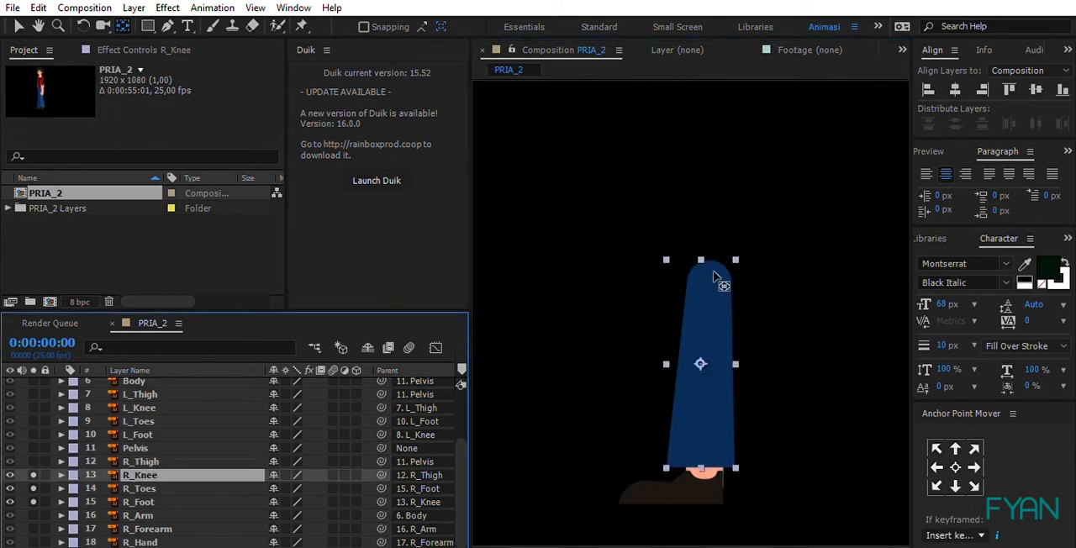
drag(700, 351, 711, 273)
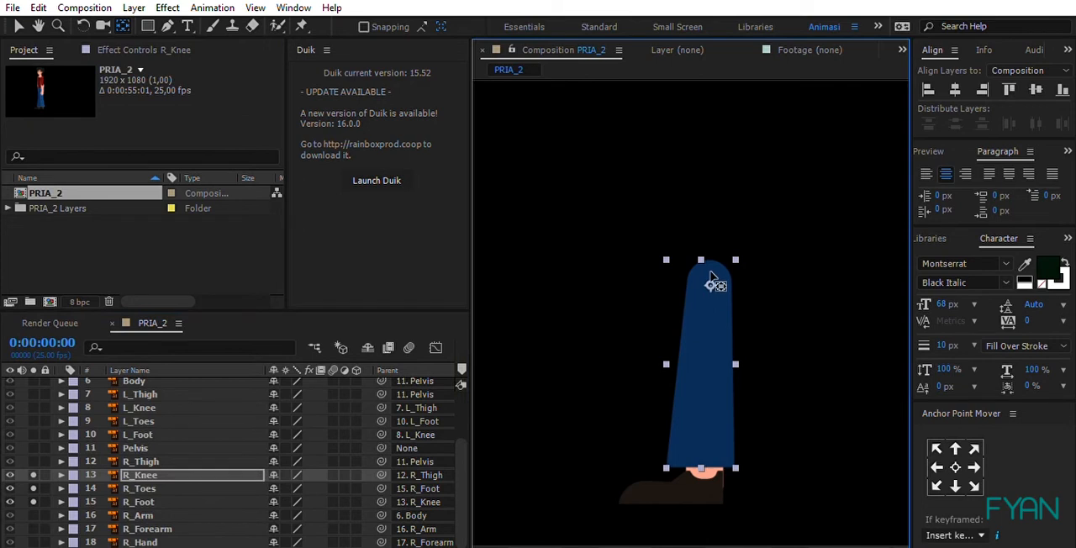
click(33, 475)
Step: Move the R_Toes layer's anchor point toward the front tip of the shoe and turn off solo for R_Toes and R_Foot
click(143, 489)
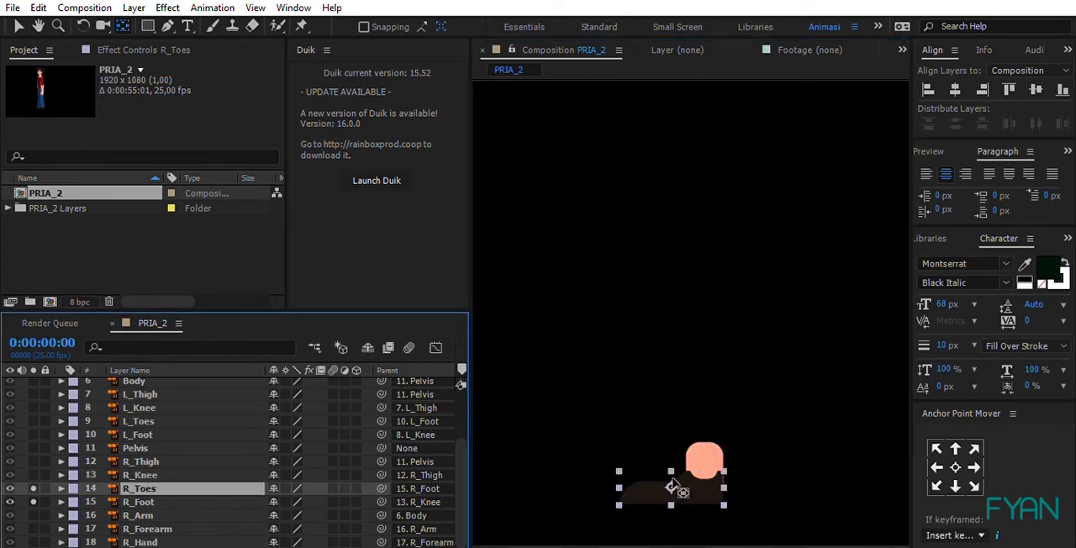
drag(672, 476, 635, 475)
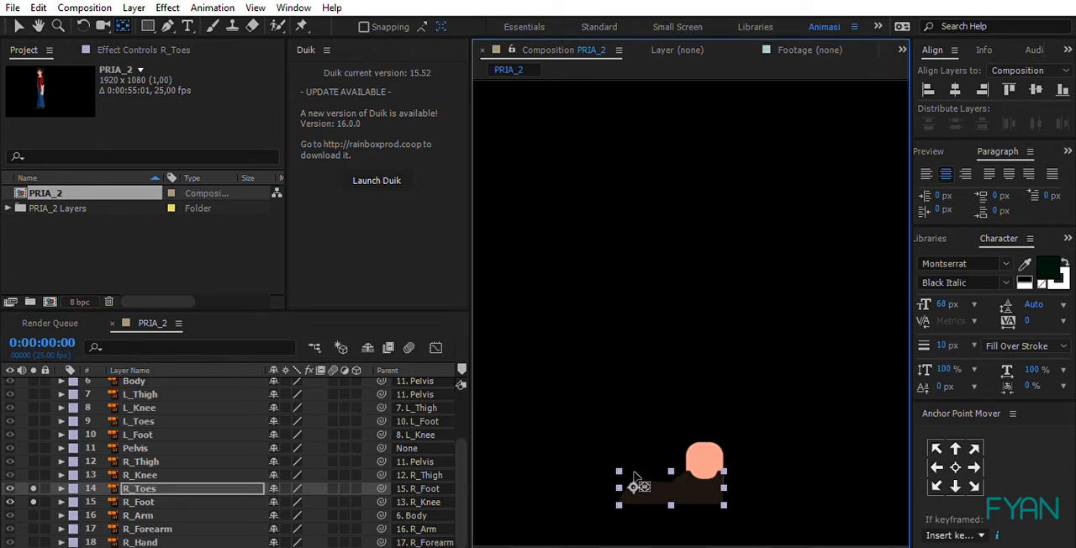
click(716, 458)
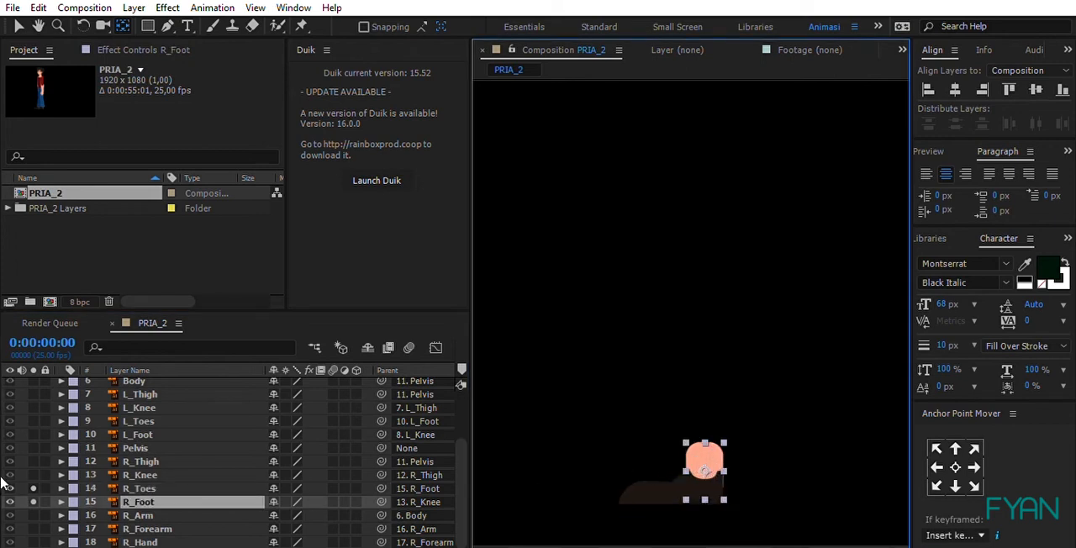
drag(33, 502, 33, 475)
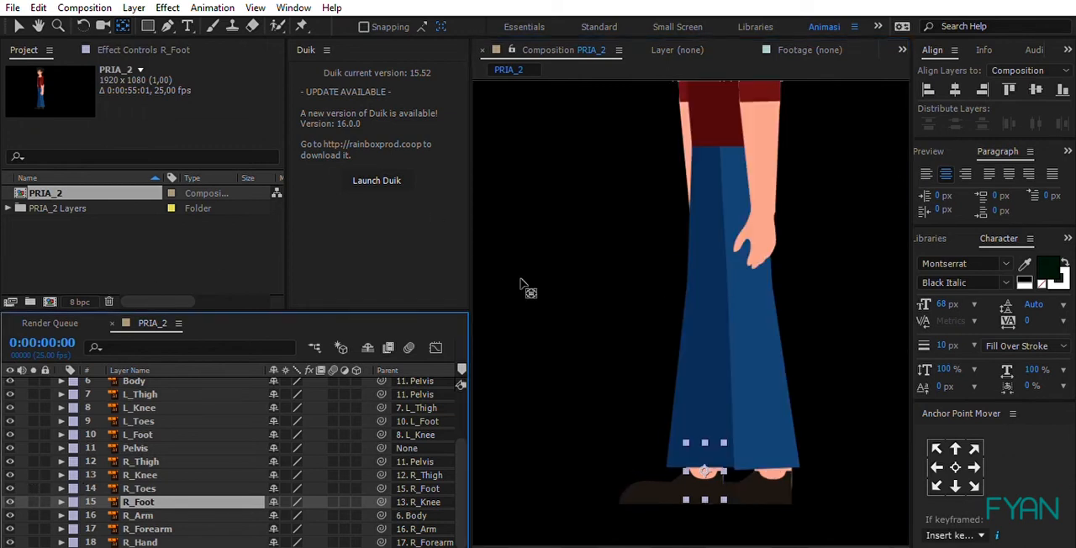
Step: Deselect R_Foot and solo the Body and Pelvis layers
click(545, 539)
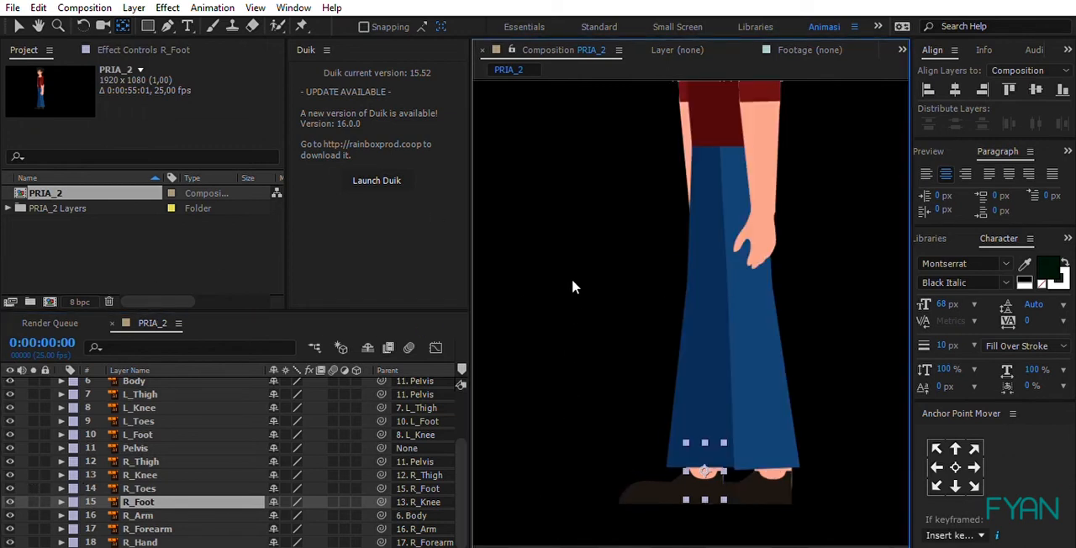
key(shift+/)
click(573, 278)
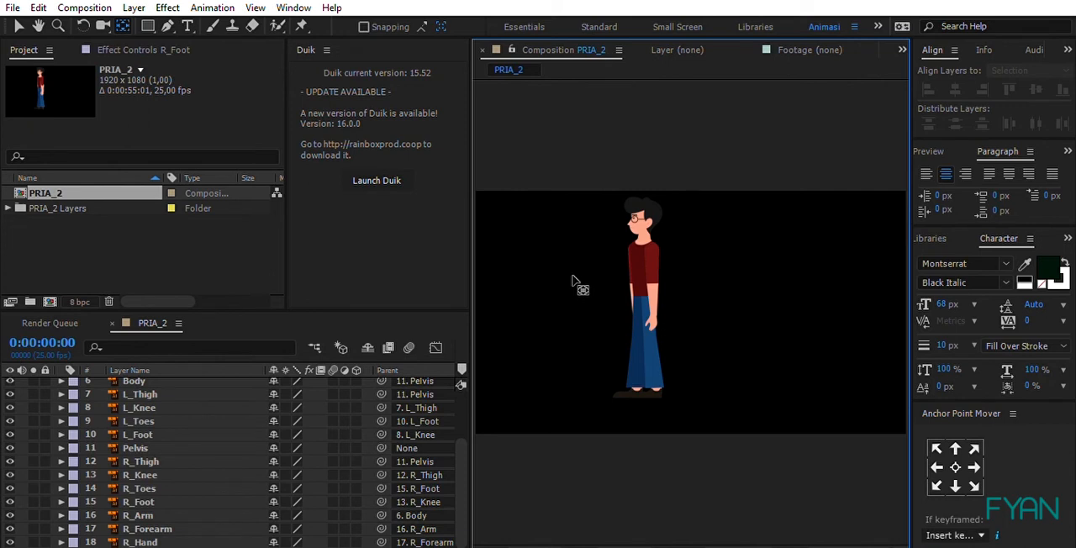
click(648, 271)
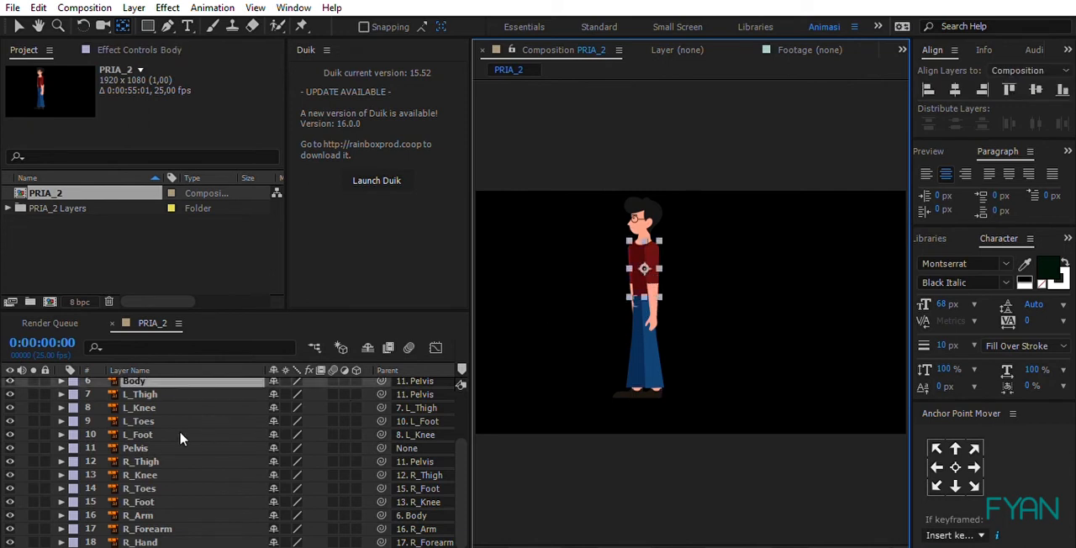
click(34, 375)
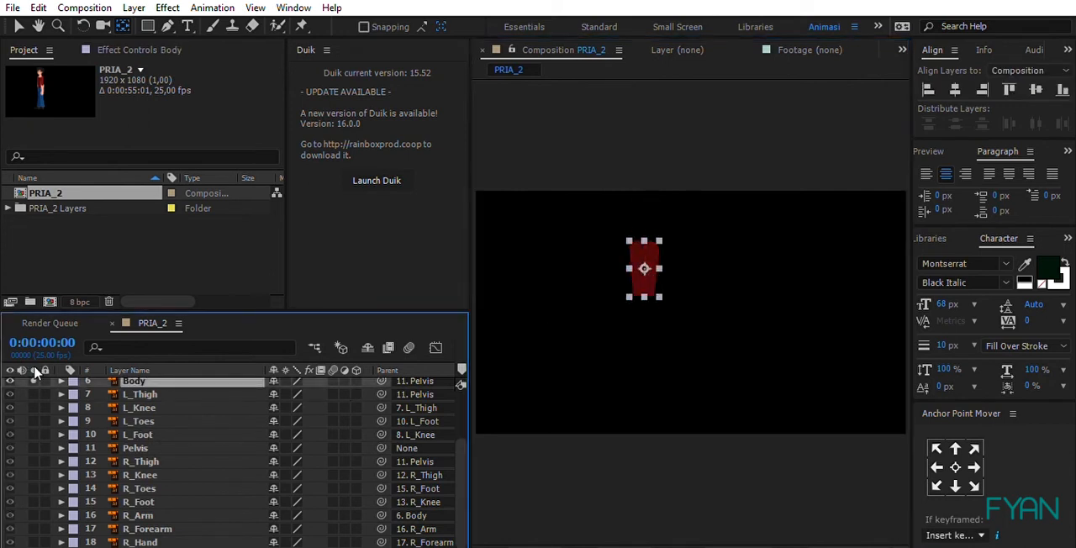
click(135, 448)
click(33, 448)
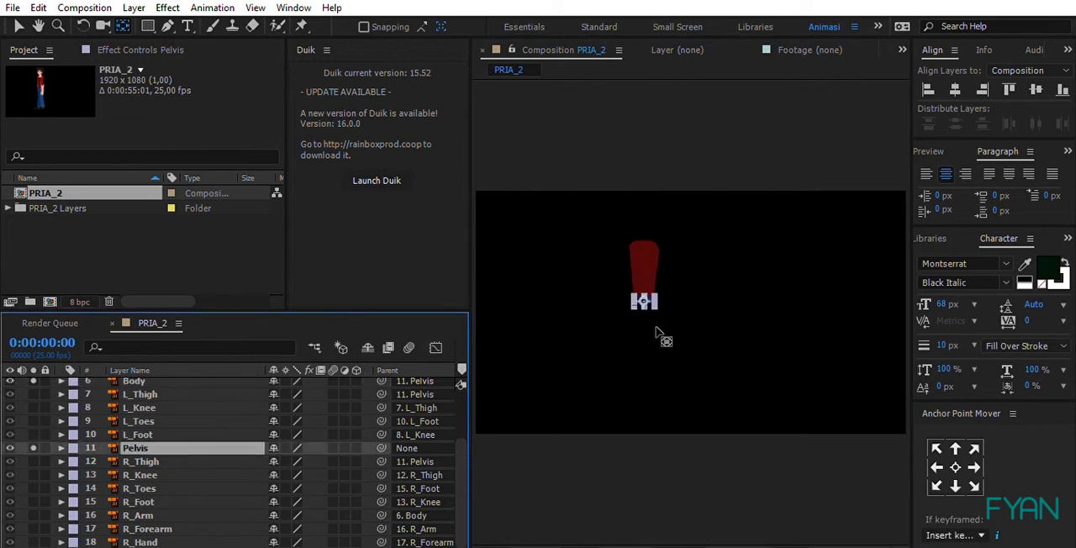
Step: Select the Body layer and nudge its anchor point near the centre of the torso
scroll(643, 264, up, 3)
key(space)
drag(555, 183, 706, 276)
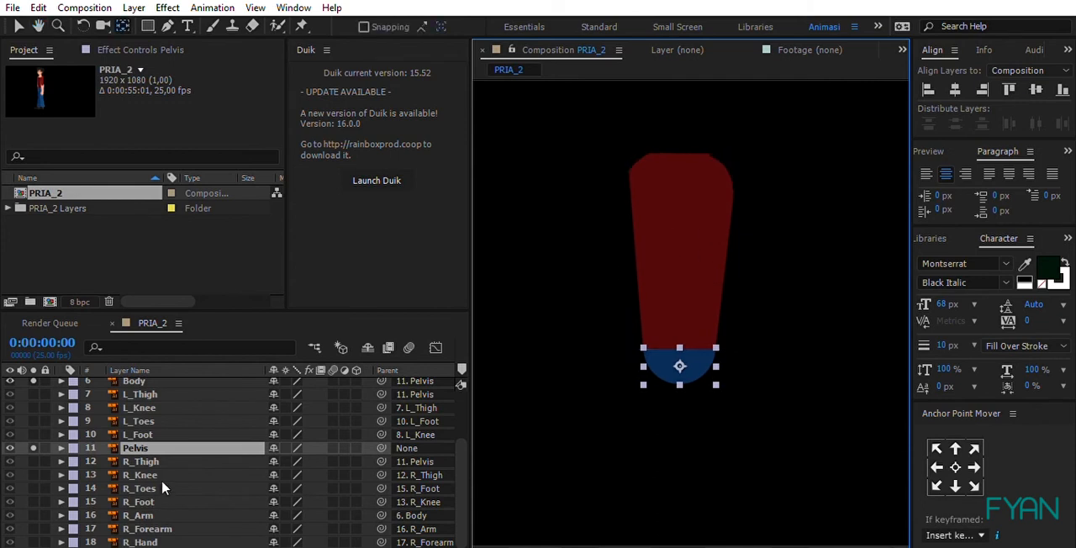
scroll(306, 422, up, 1)
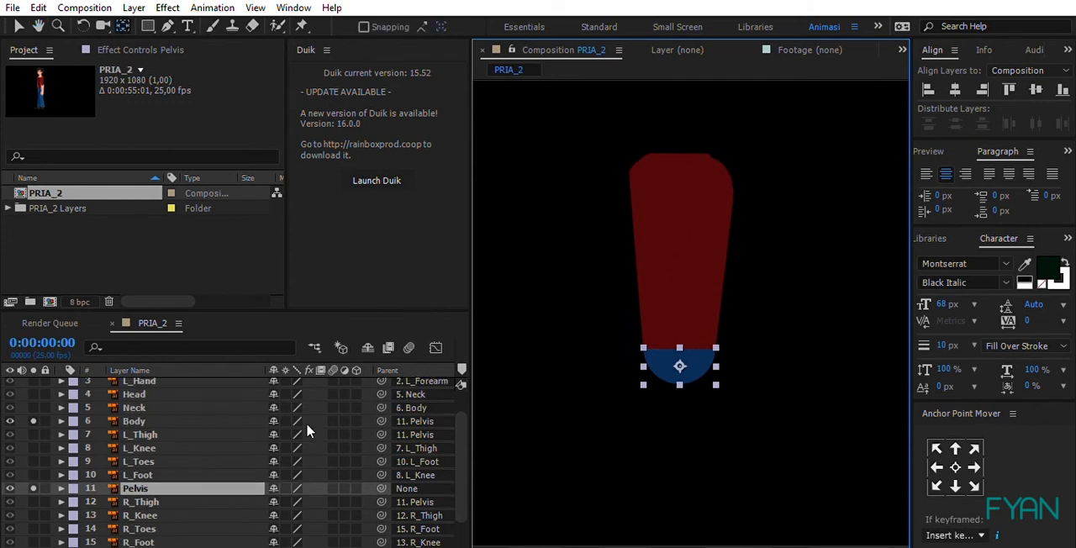
click(670, 200)
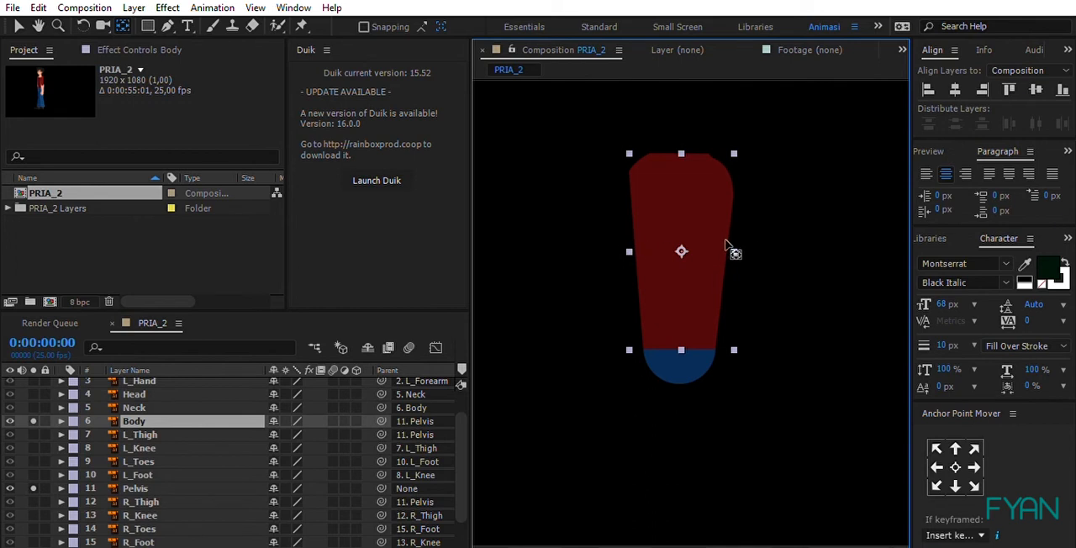
mouse_move(681, 252)
mouse_down()
mouse_move(683, 175)
mouse_move(685, 324)
mouse_move(684, 239)
mouse_up()
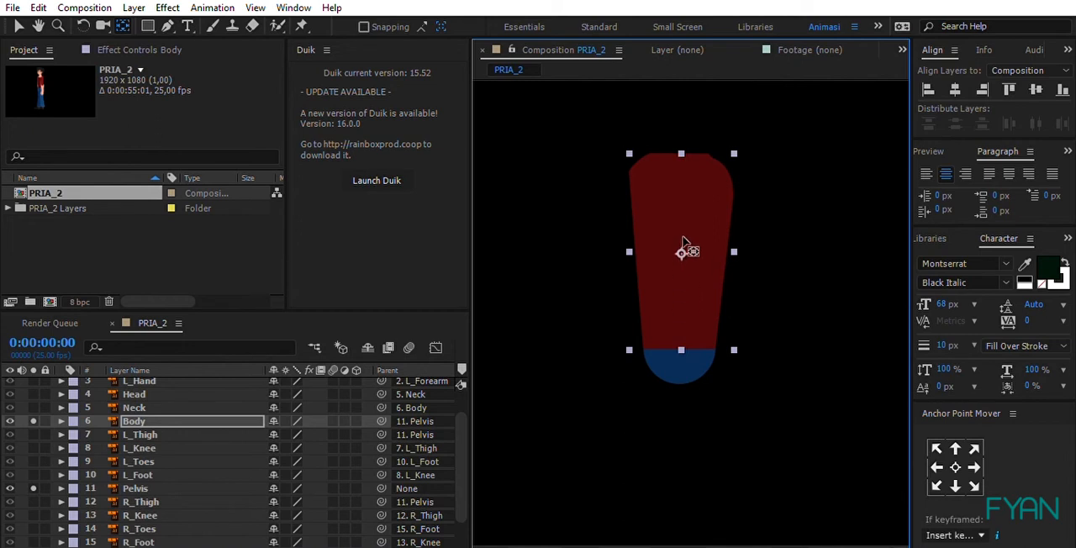
Step: Move the Pelvis layer's anchor point up to the waistline where it meets the torso, and turn off solo for Pelvis and Body
click(687, 365)
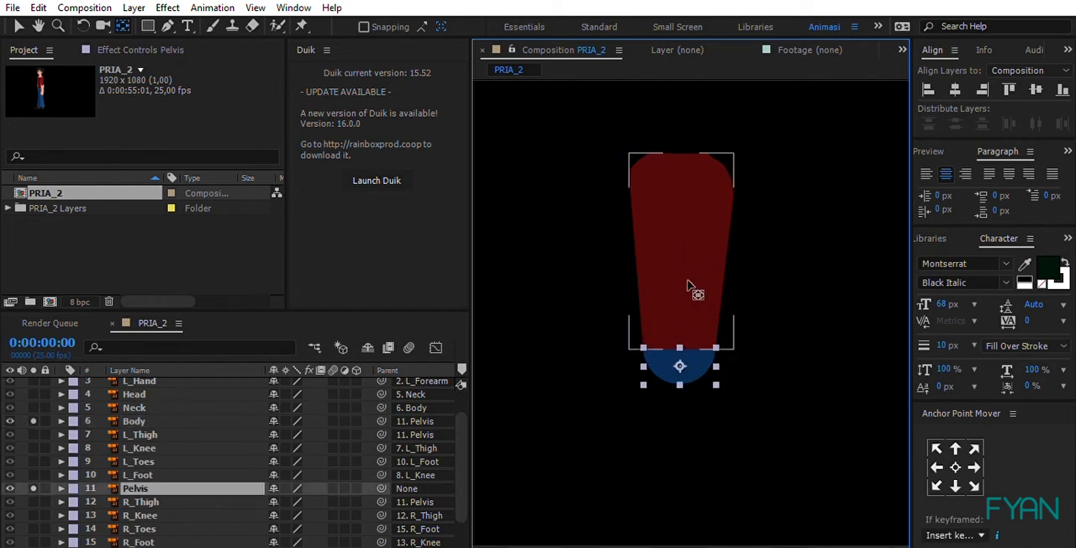
drag(680, 366, 681, 336)
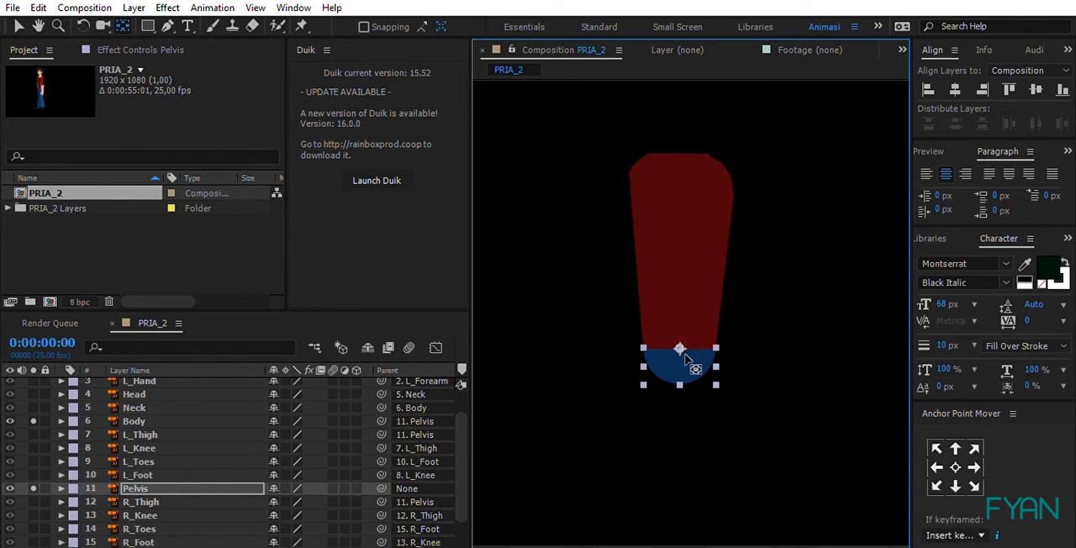
click(34, 487)
click(33, 421)
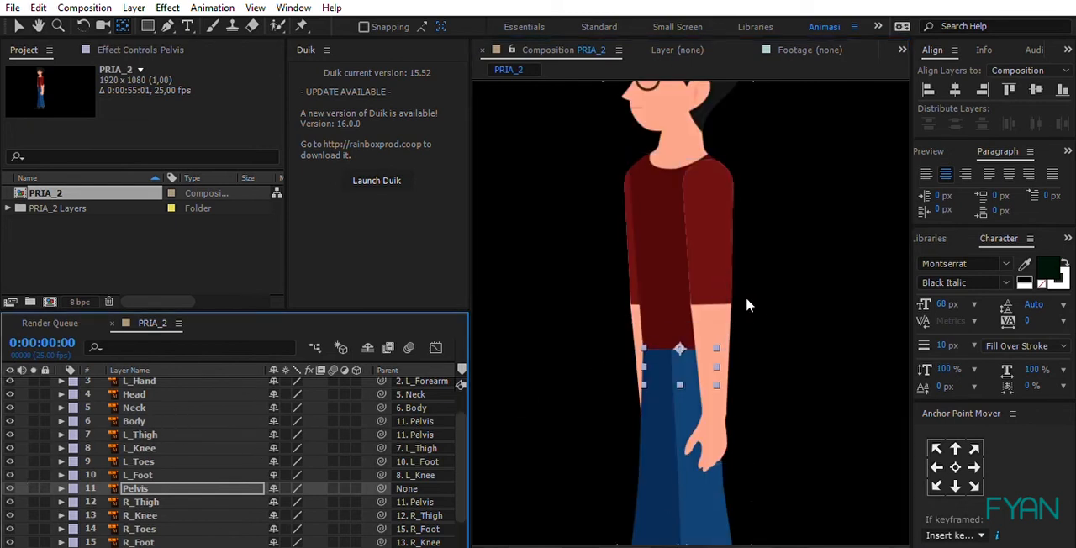
Step: Solo the Head layer and move its anchor point down to the base of the head, behind the jaw
key(ctrl+a)
key(comma)
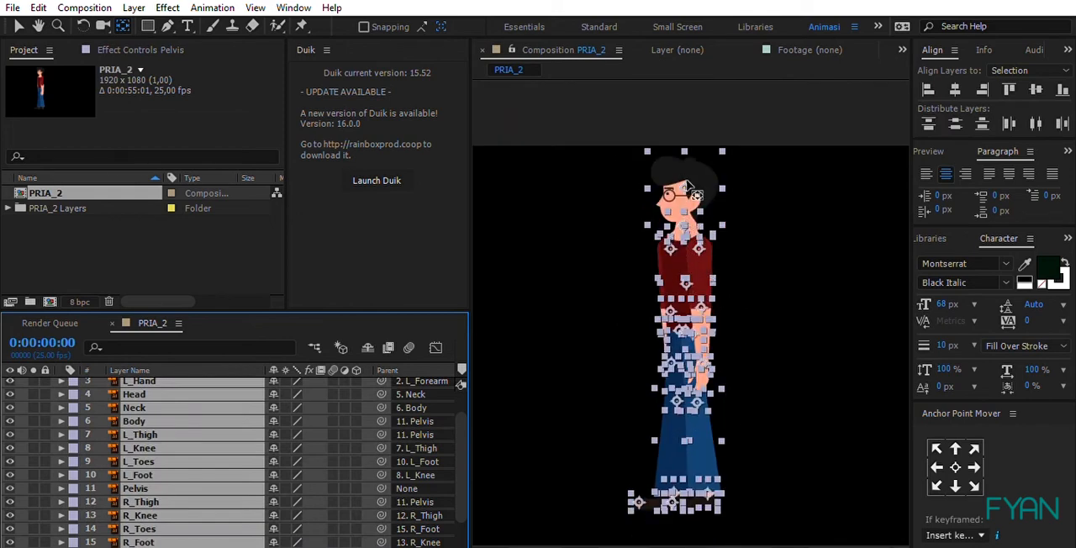
click(792, 216)
click(702, 180)
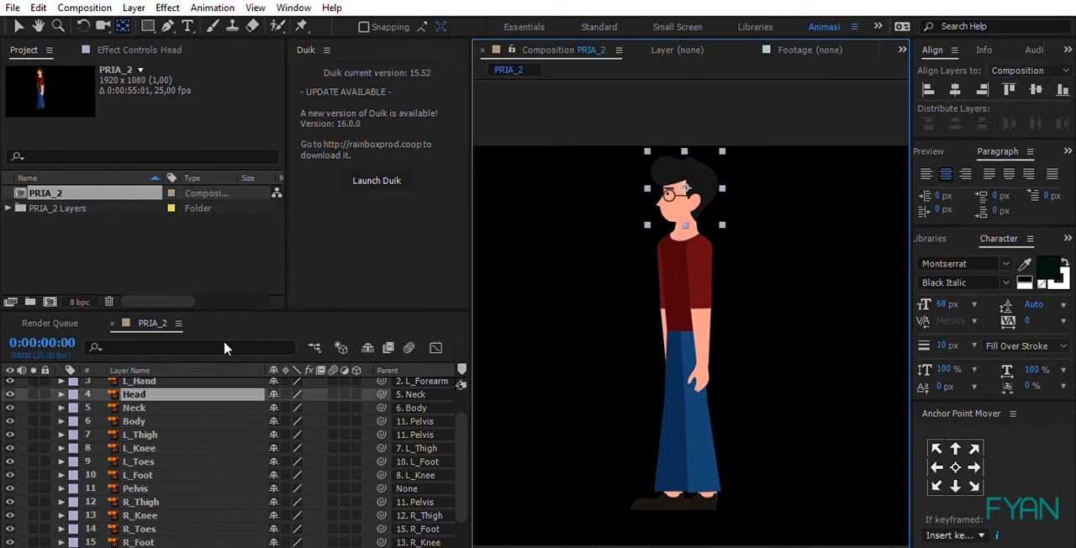
click(33, 394)
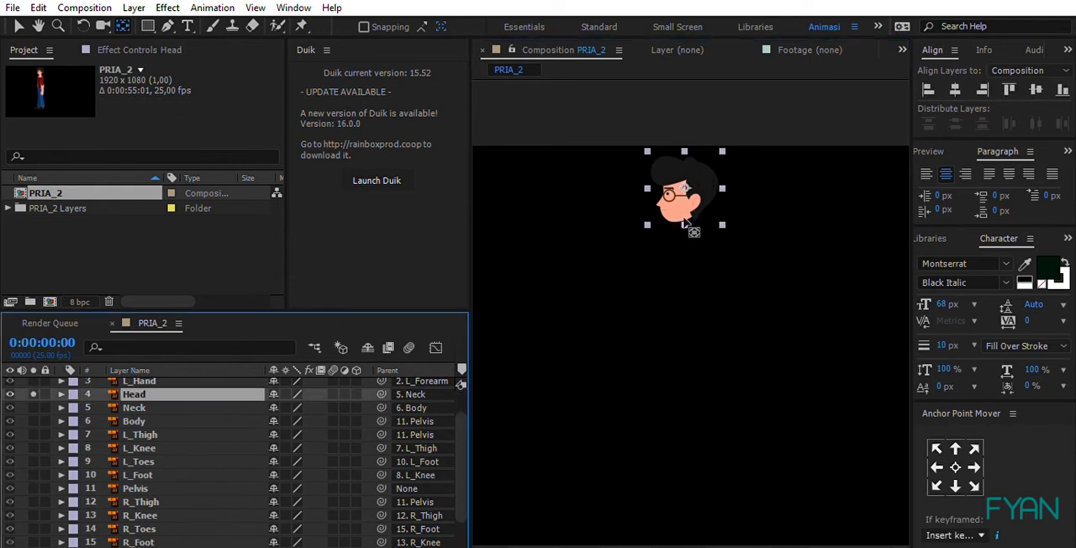
drag(685, 173, 679, 200)
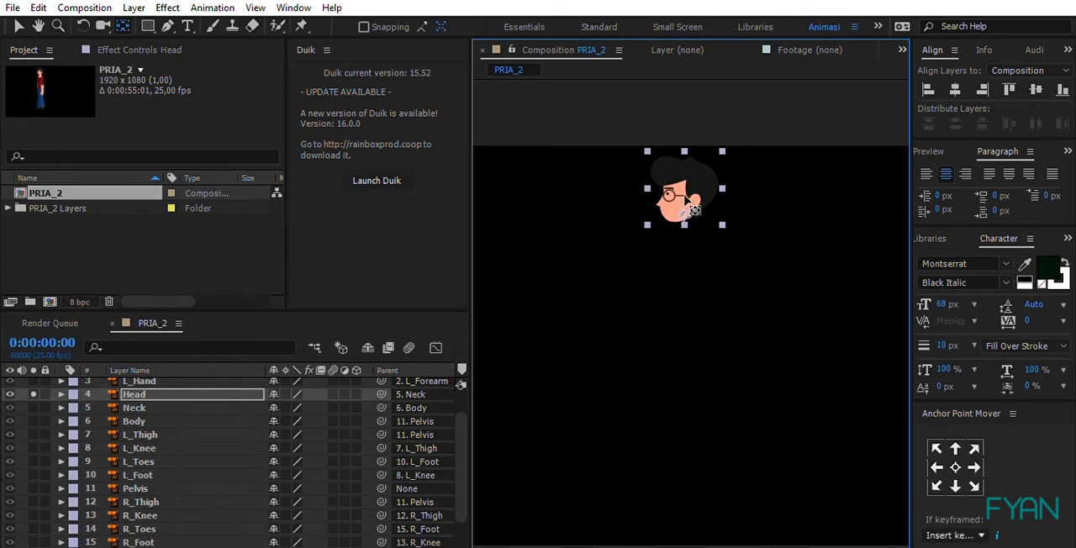
Step: Solo the Neck and Body layers together with the Head layer
click(33, 404)
click(34, 404)
click(33, 404)
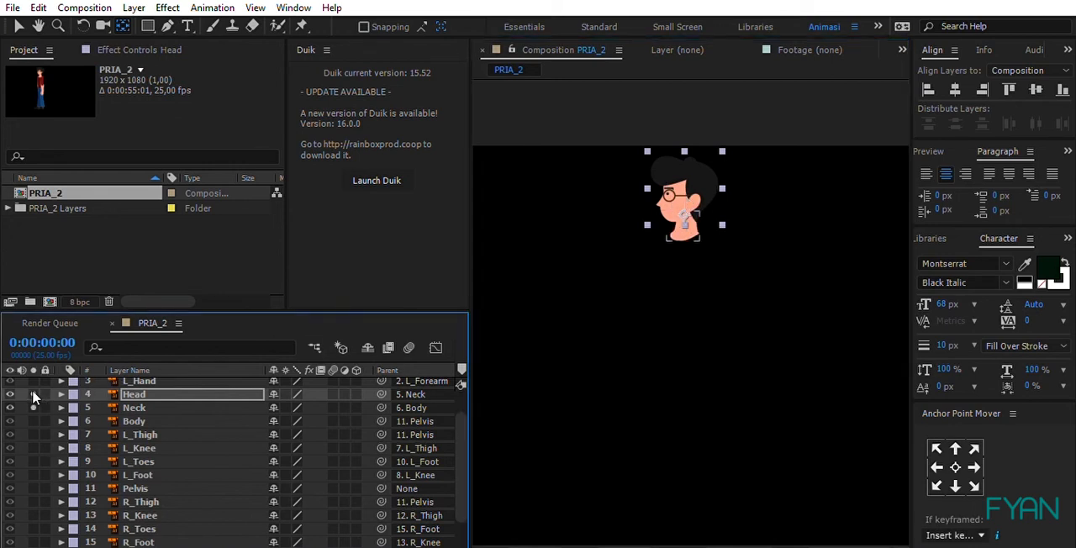
click(33, 395)
ctrl+click(146, 404)
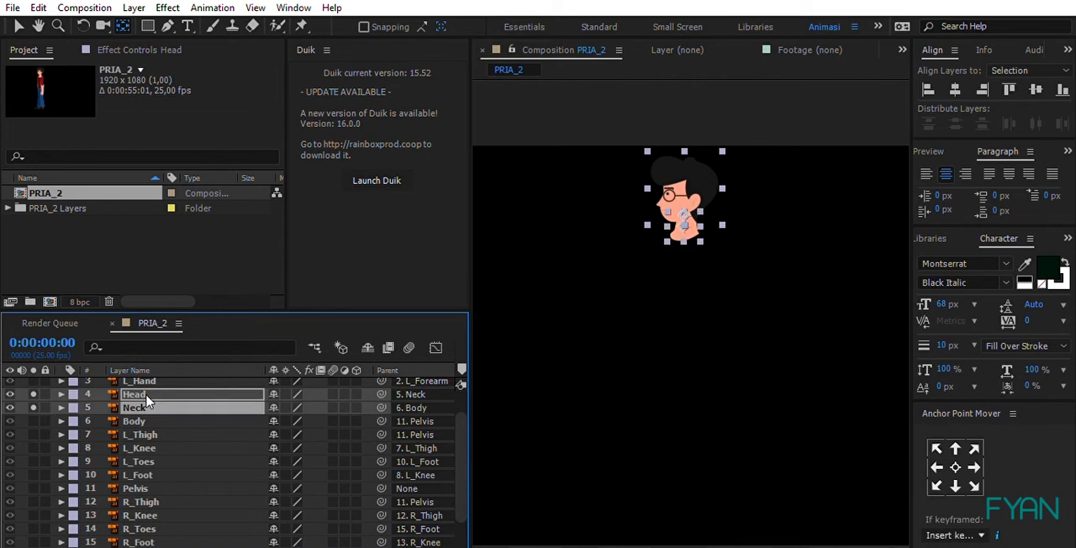
scroll(699, 252, up, 2)
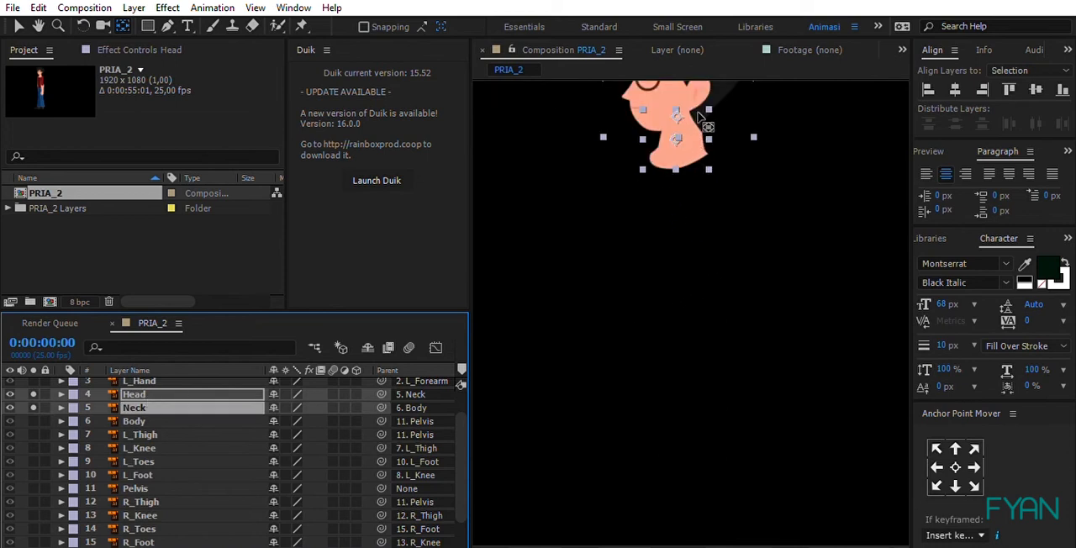
drag(699, 102, 700, 195)
scroll(677, 220, up, 1)
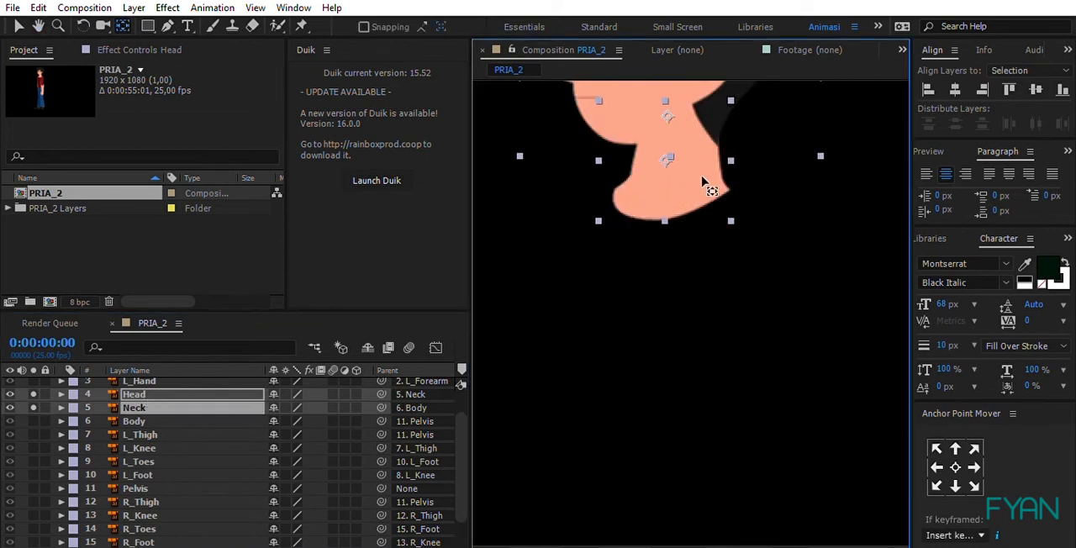
drag(665, 153, 680, 284)
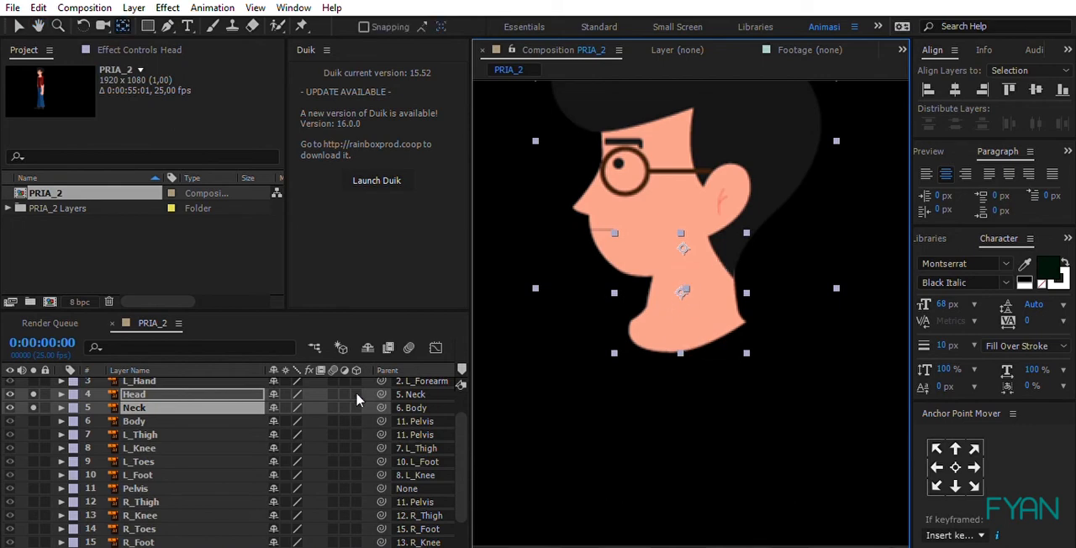
click(68, 419)
click(34, 419)
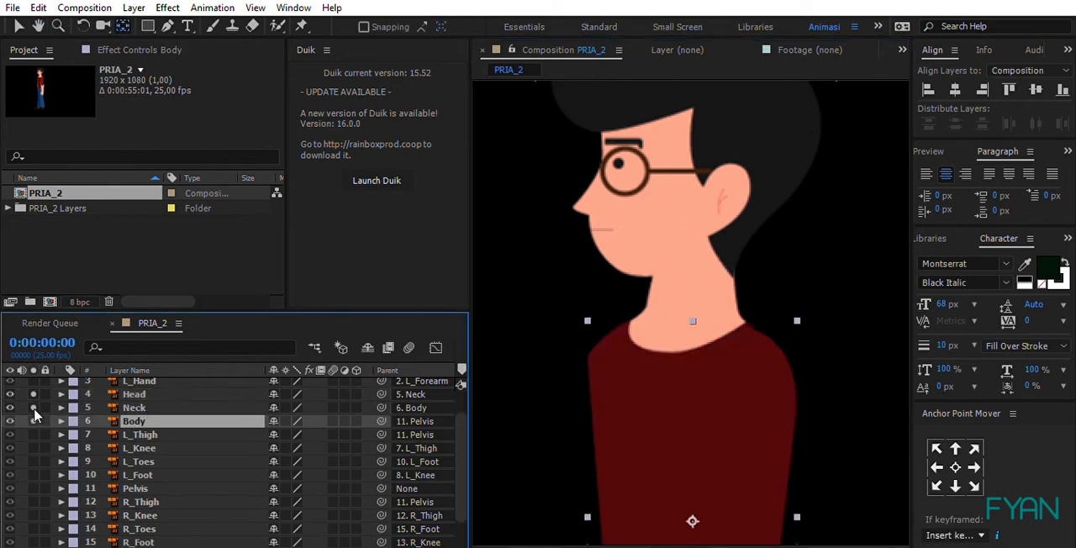
Step: Select only the Neck layer and move its anchor point down to the base of the neck, just above the shirt collar
click(694, 292)
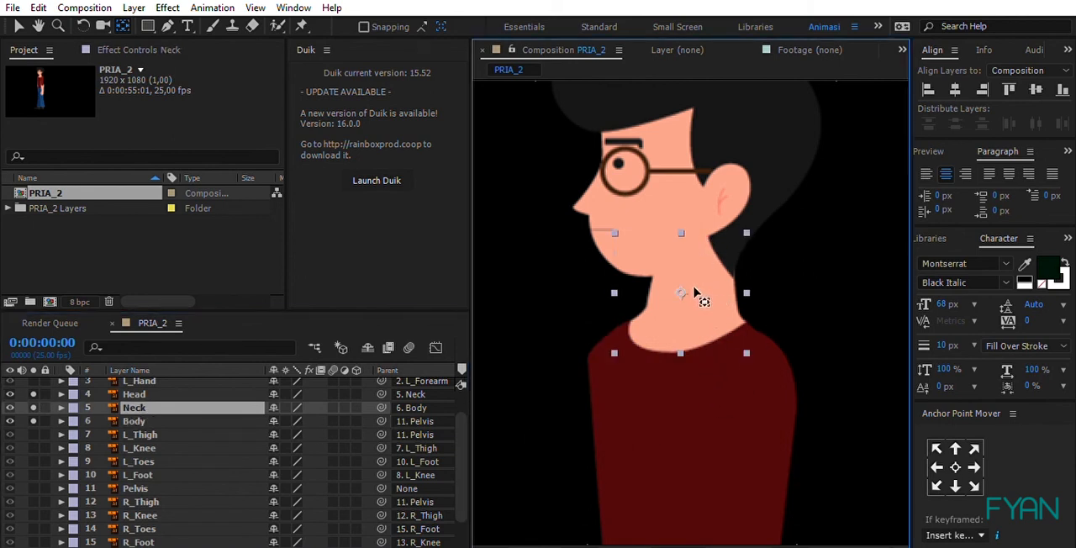
shift+click(704, 414)
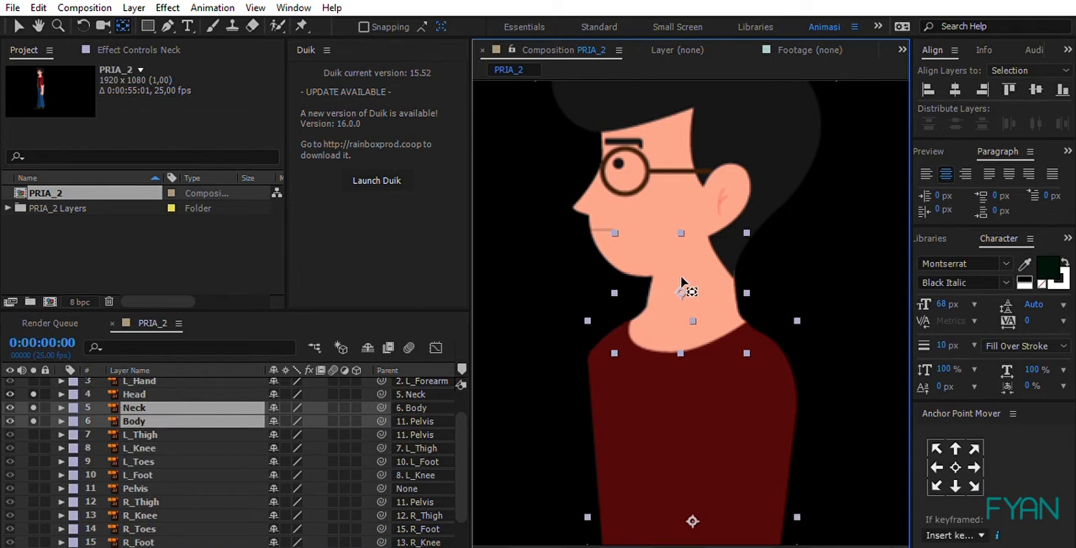
click(140, 409)
click(143, 420)
click(142, 404)
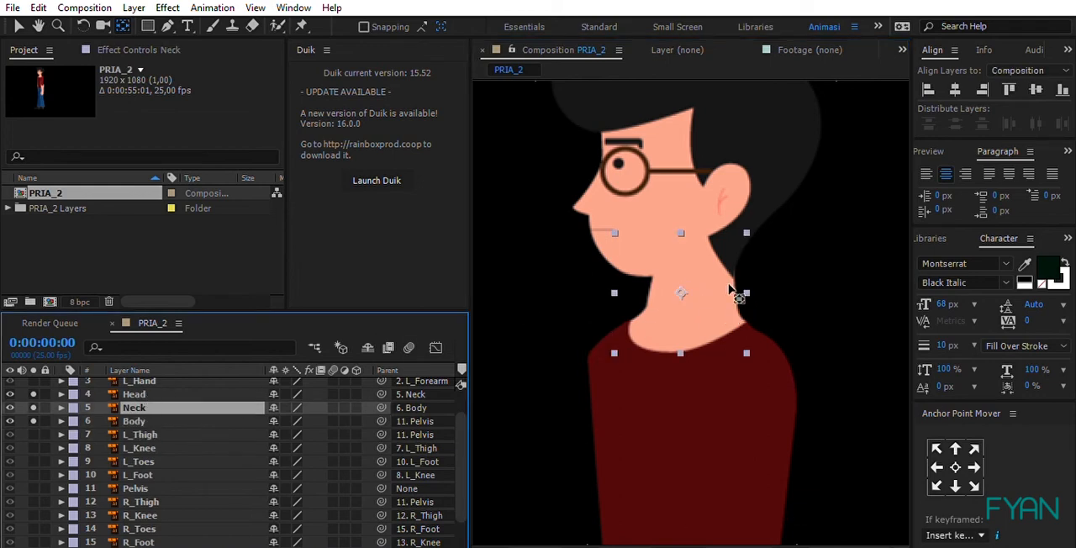
drag(682, 282, 682, 311)
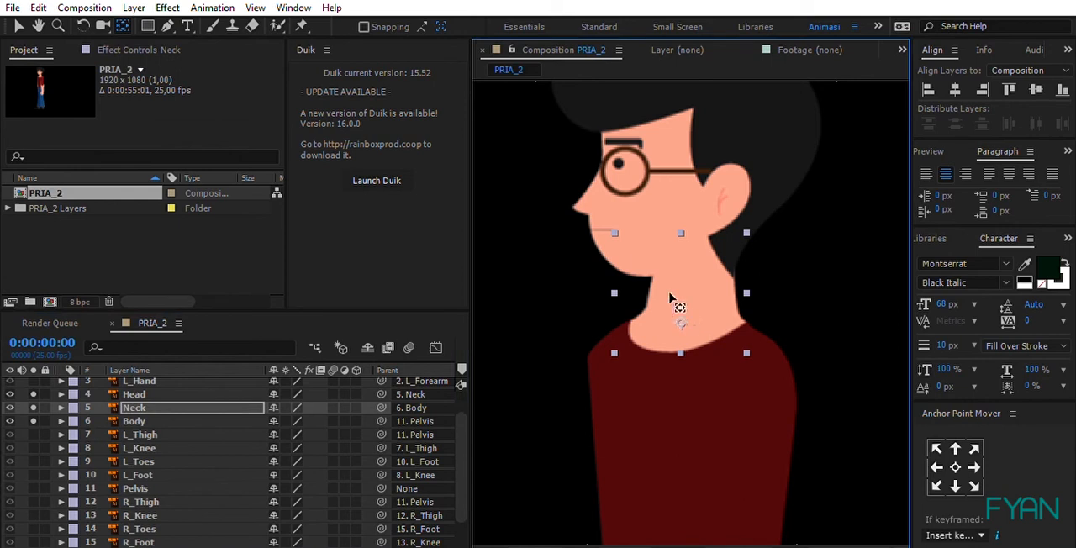
Step: Select only the Head layer, nudge its anchor point slightly down behind the jaw, and turn off solo for Head, Neck and Body
click(699, 168)
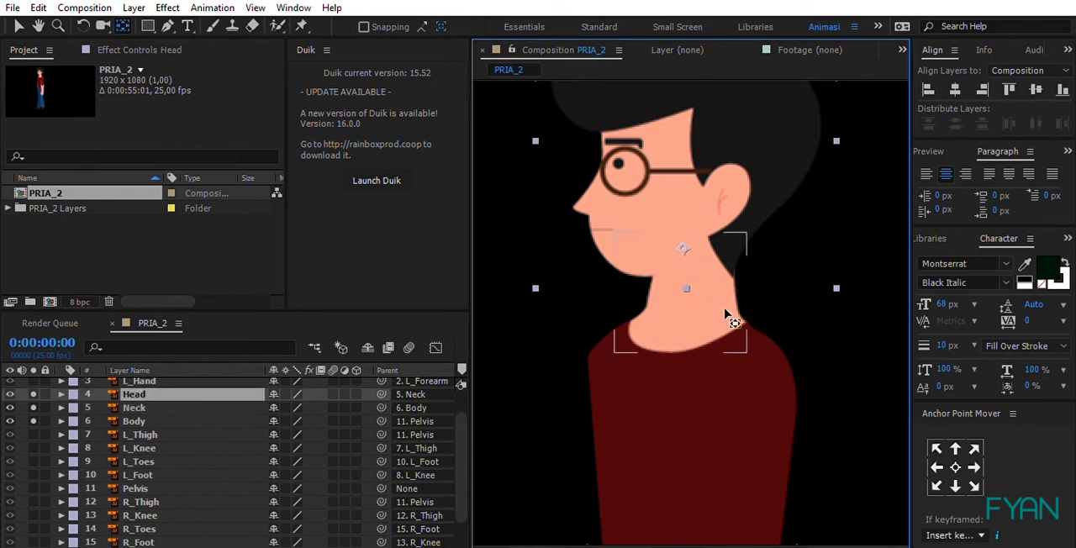
shift+click(709, 326)
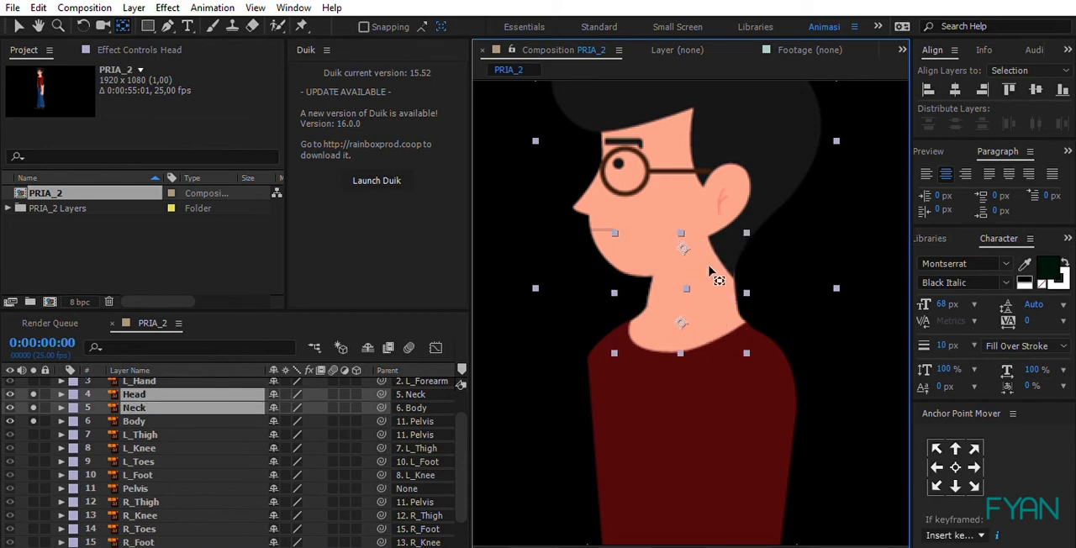
click(143, 421)
click(143, 394)
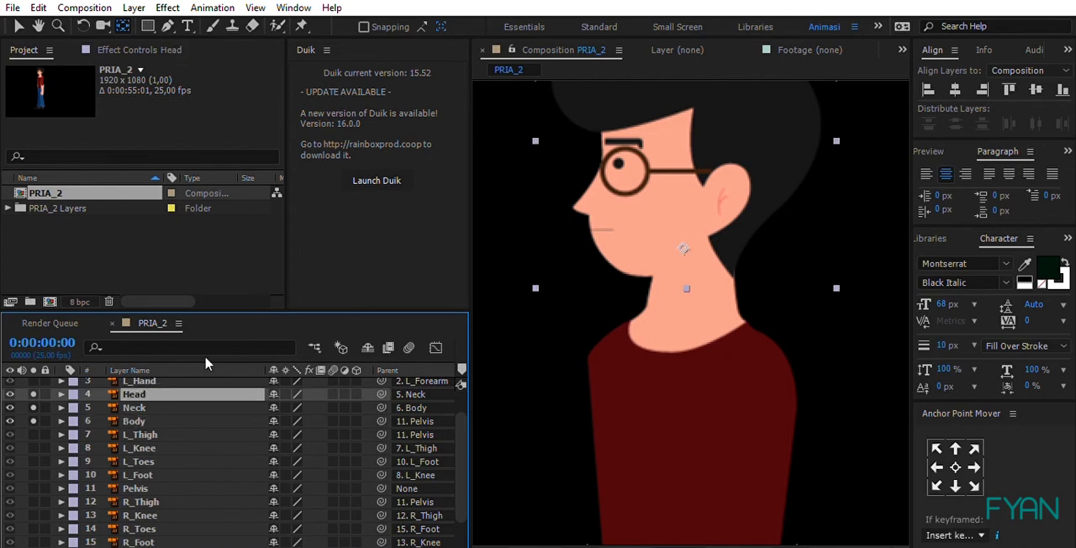
click(686, 246)
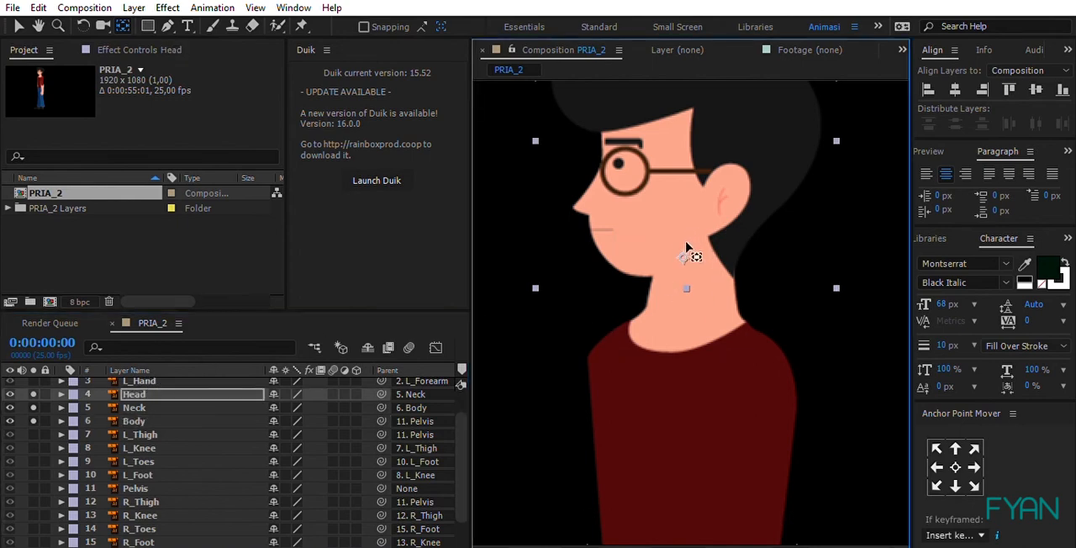
drag(686, 246, 686, 248)
click(19, 26)
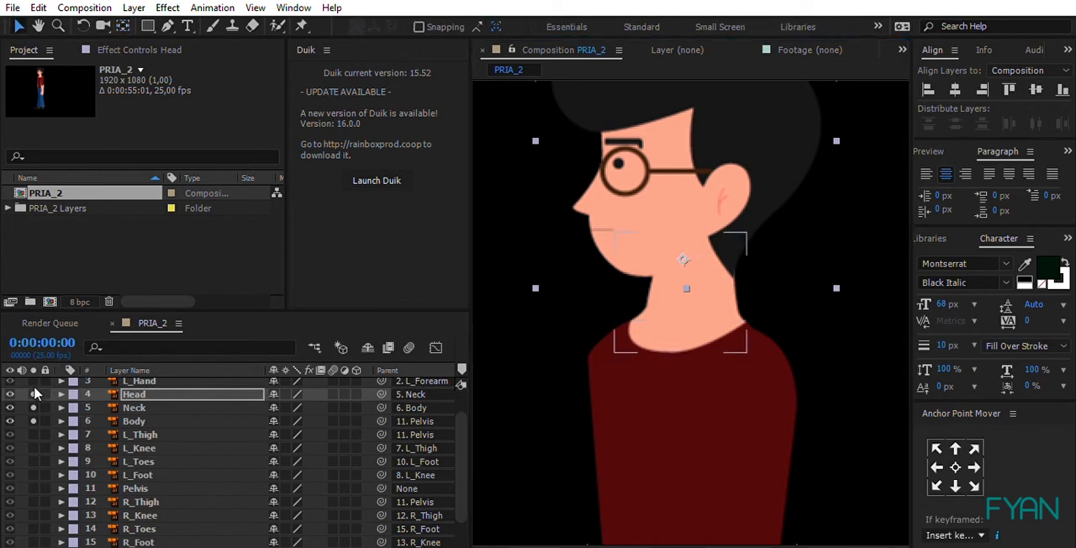
drag(33, 392, 33, 421)
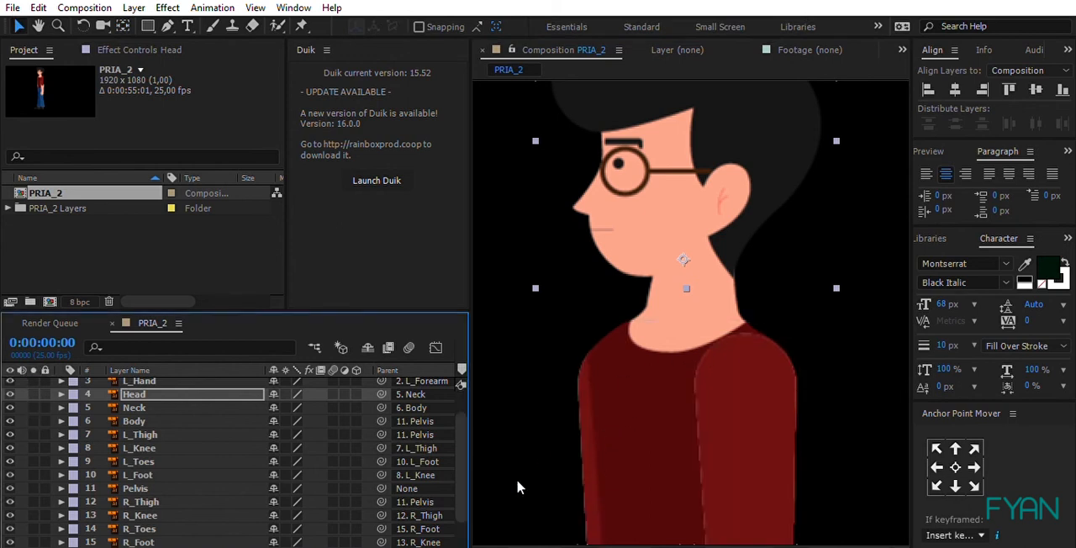
Step: Inspect the whole assembled character, from the arms and waist up to the shoulders, neck and head
click(532, 545)
scroll(580, 273, down, 3)
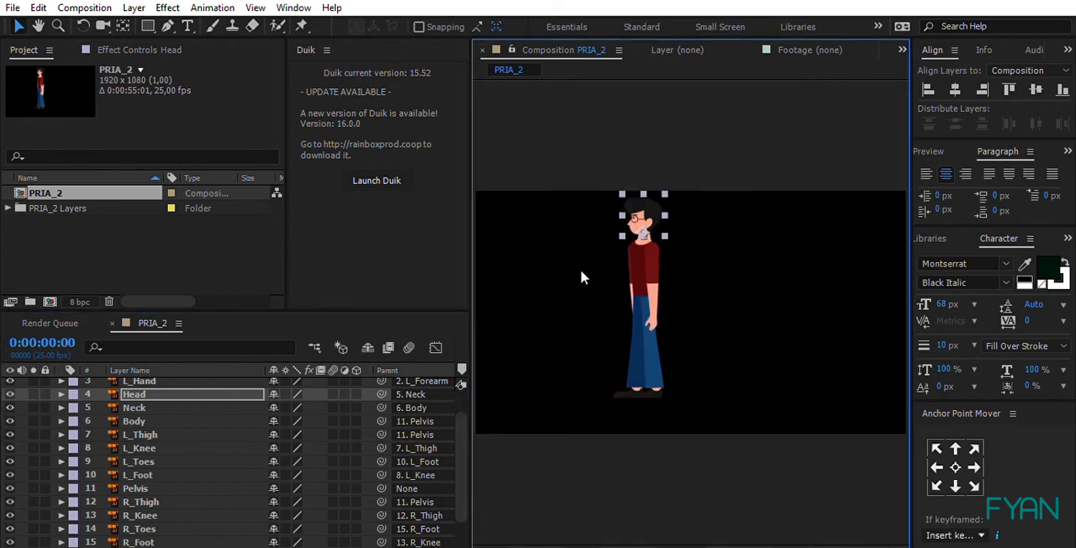
scroll(568, 219, up, 2)
scroll(593, 198, up, 2)
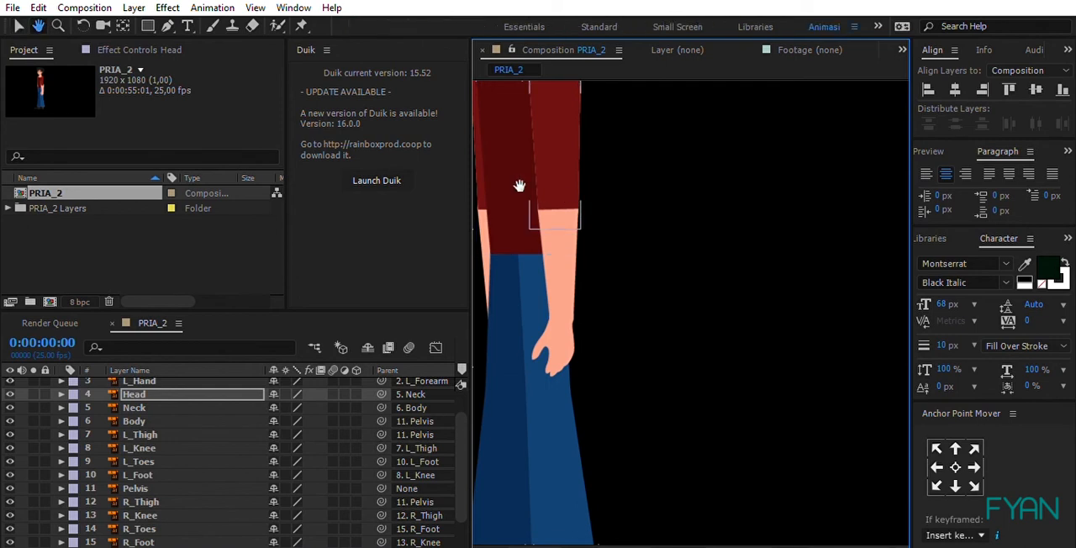
scroll(537, 202, down, 1)
scroll(675, 180, up, 4)
scroll(683, 170, down, 1)
key(space)
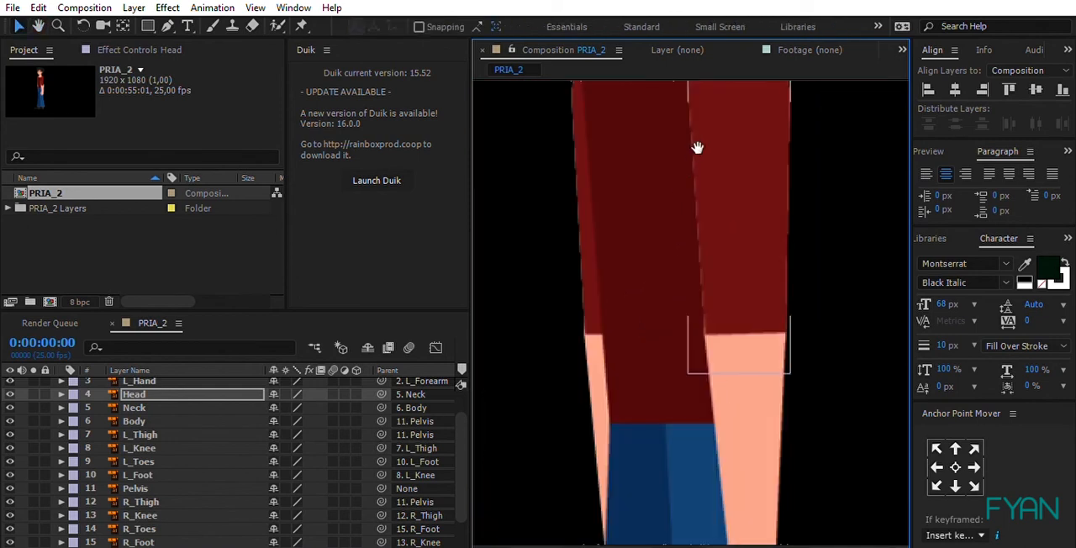
drag(697, 144, 701, 343)
drag(701, 230, 704, 271)
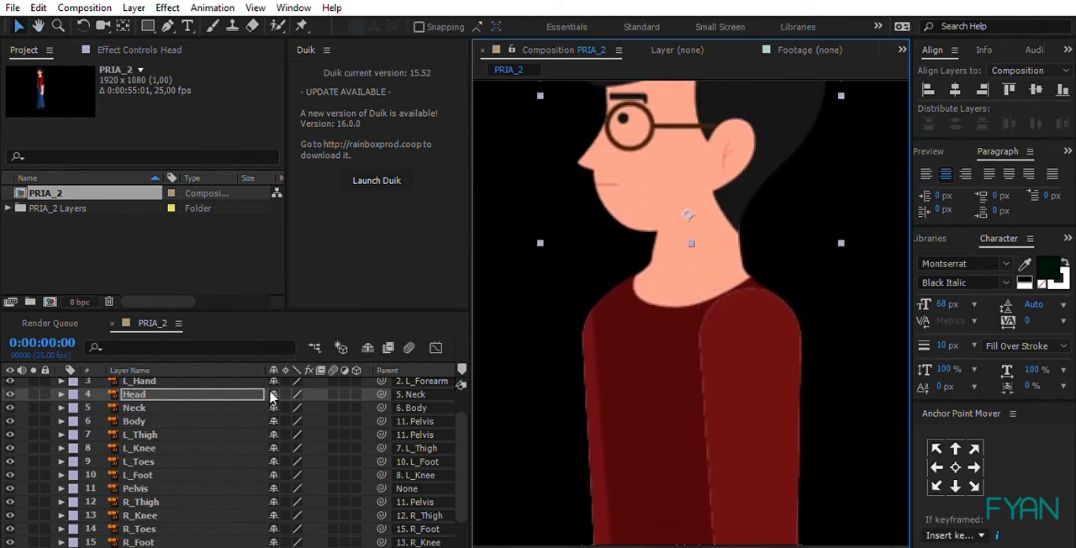
Step: Select all layers of PRIA_2 and turn on continuous rasterization for them
click(312, 435)
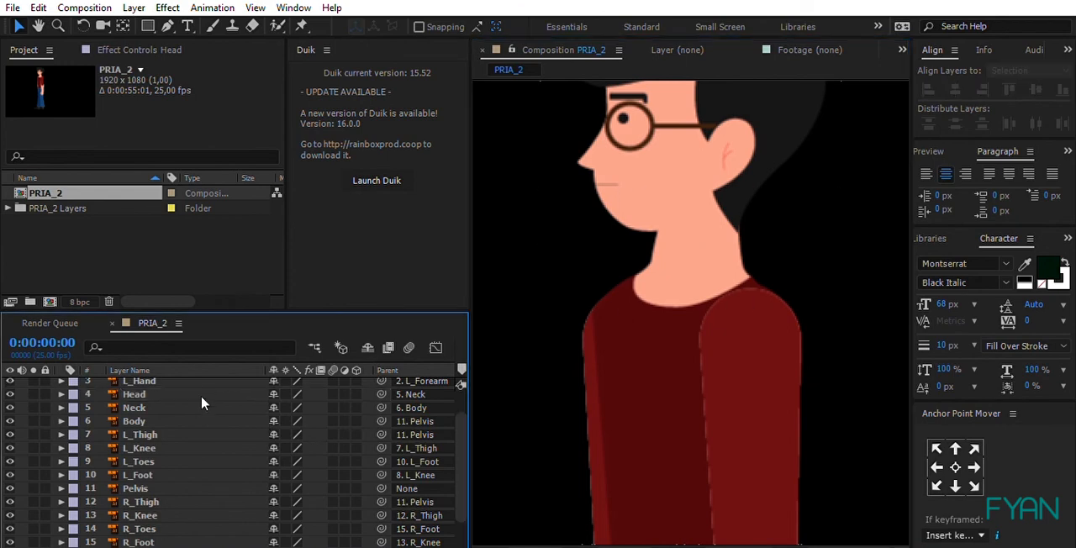
key(ctrl+a)
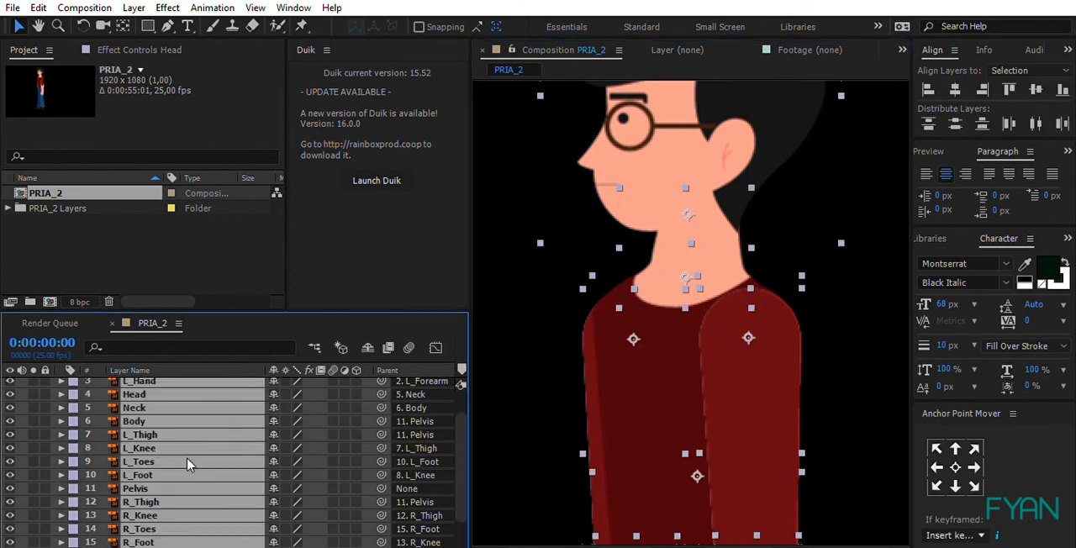
key(grave)
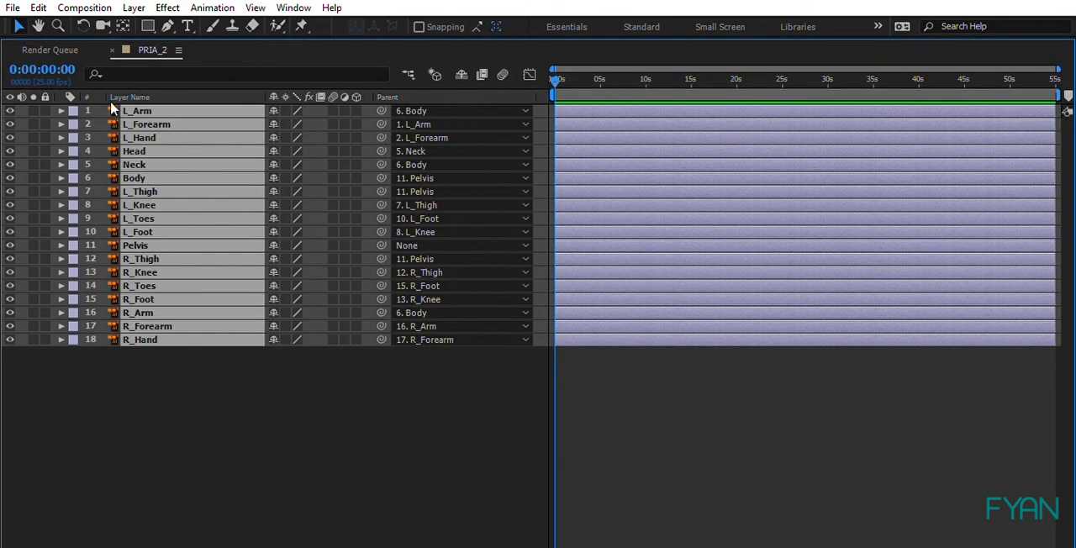
click(232, 402)
key(ctrl+a)
key(grave)
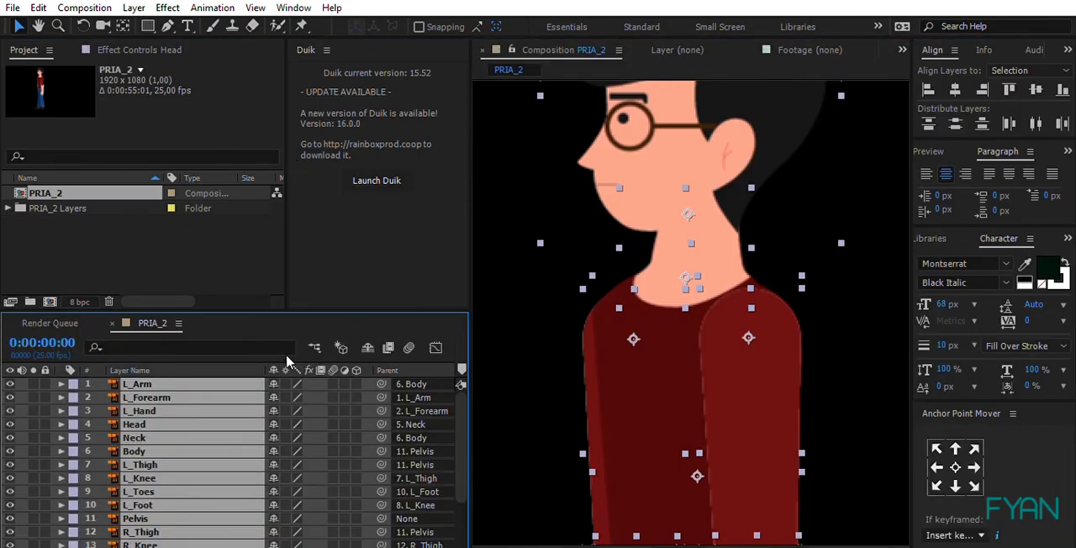
click(284, 374)
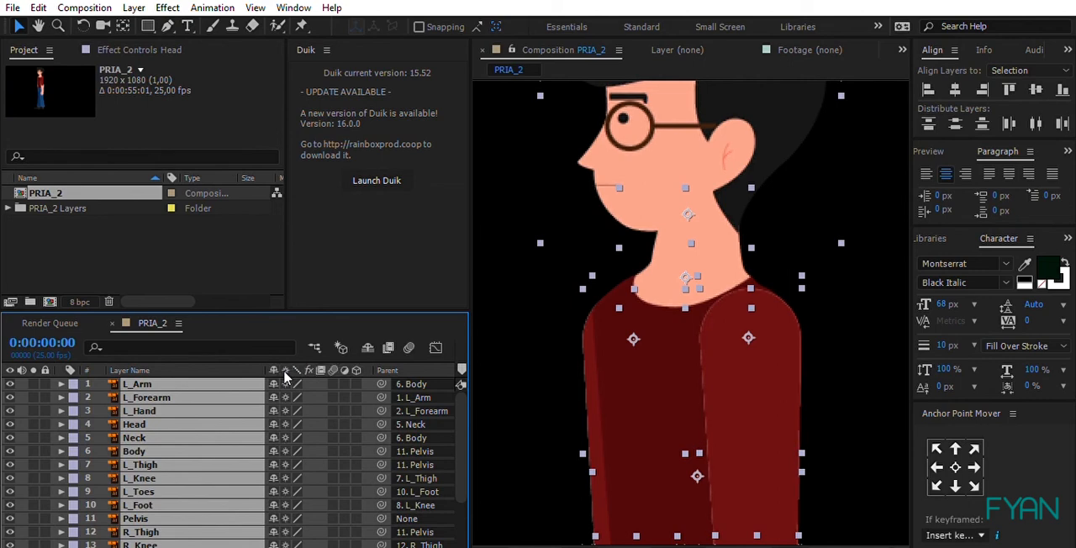
Step: Compare the artwork's edge sharpness with continuous rasterization off and on, leave it on for all layers, and clear the selection
click(284, 376)
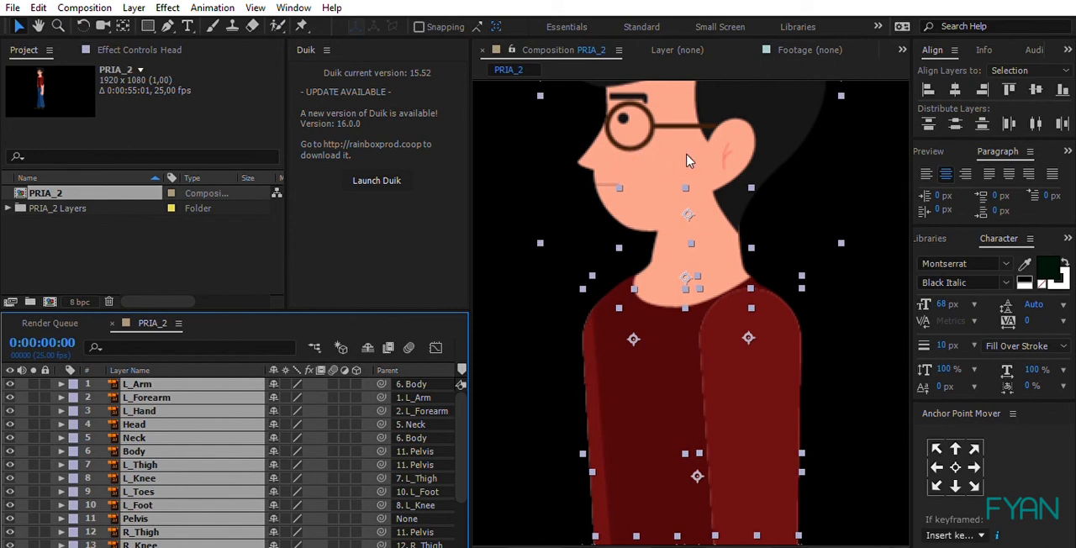
click(287, 372)
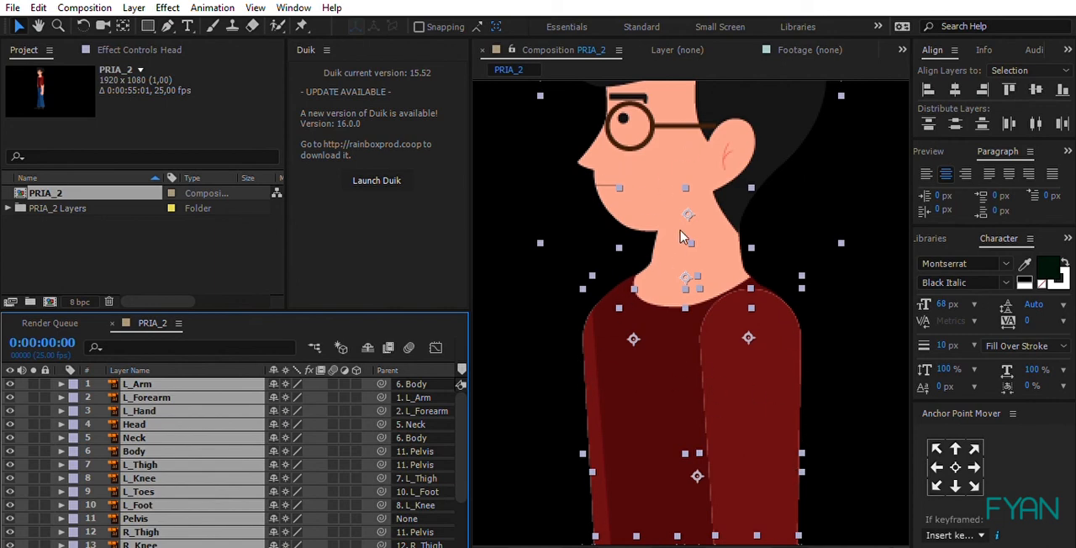
click(284, 368)
click(285, 383)
key(ctrl+shift+a)
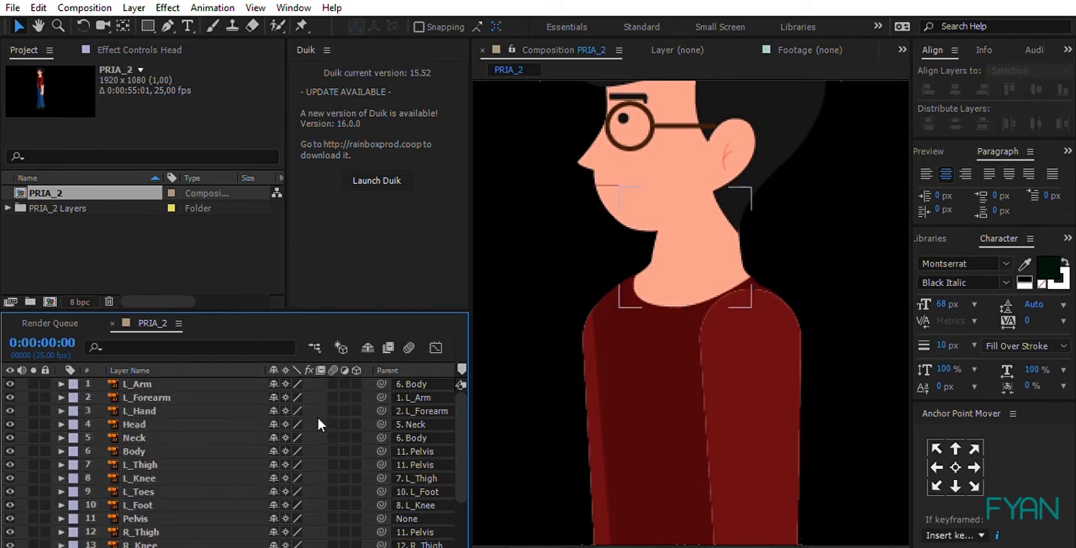
Step: Review the switches and parent assignments of all layers from L_Arm to R_Hand, and view the whole character
key(grave)
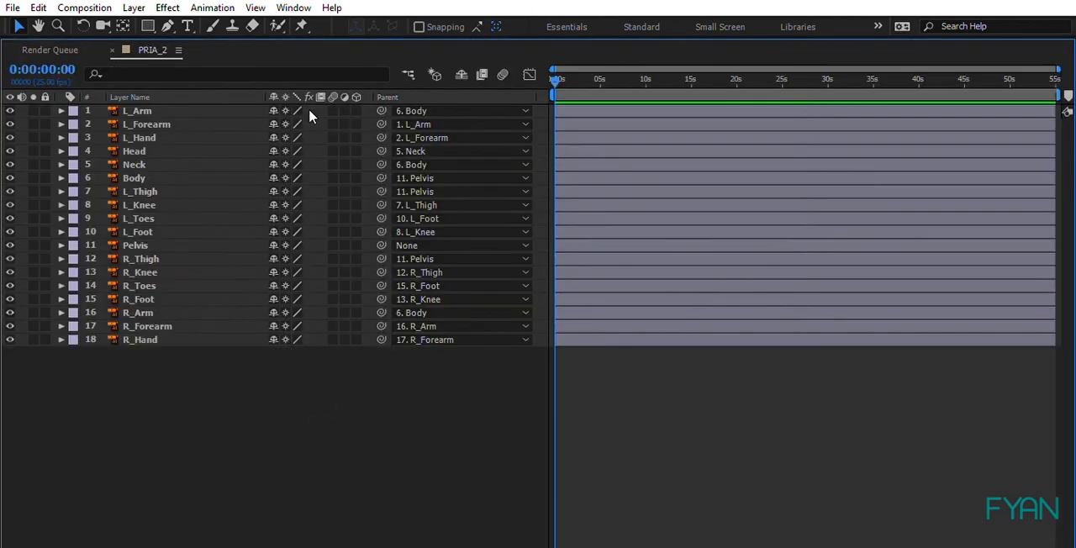
key(grave)
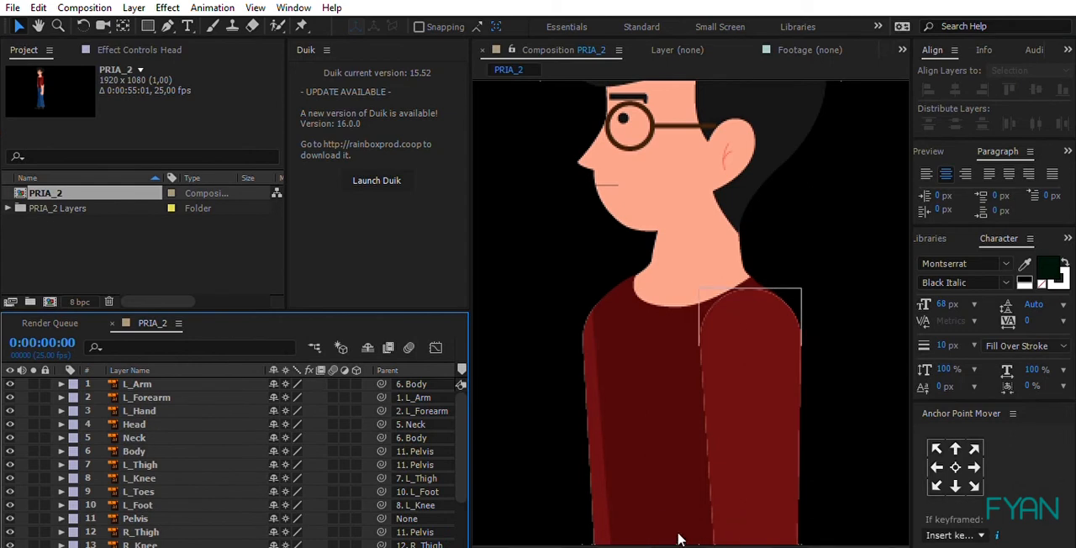
key(shift+slash)
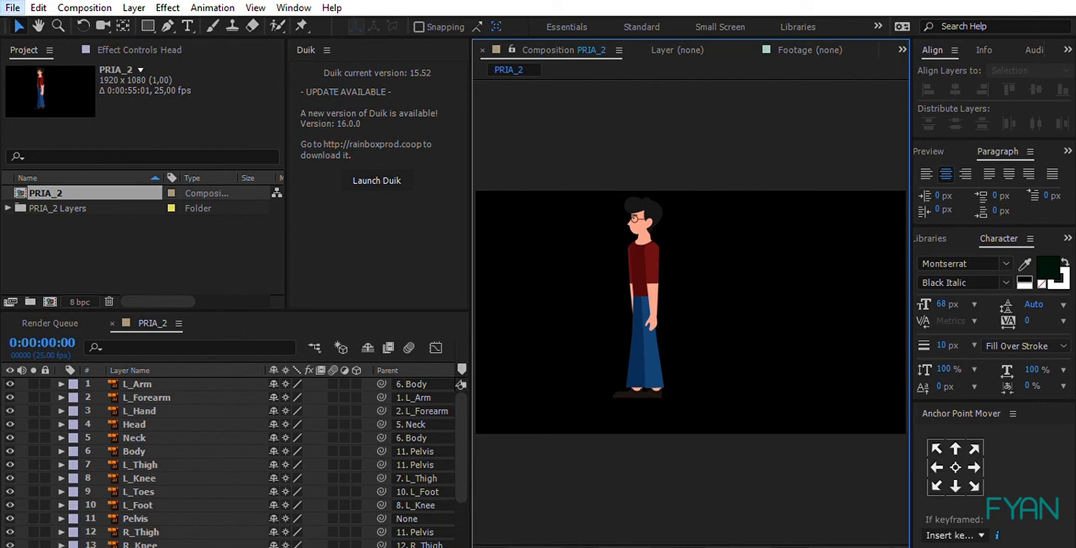
click(45, 138)
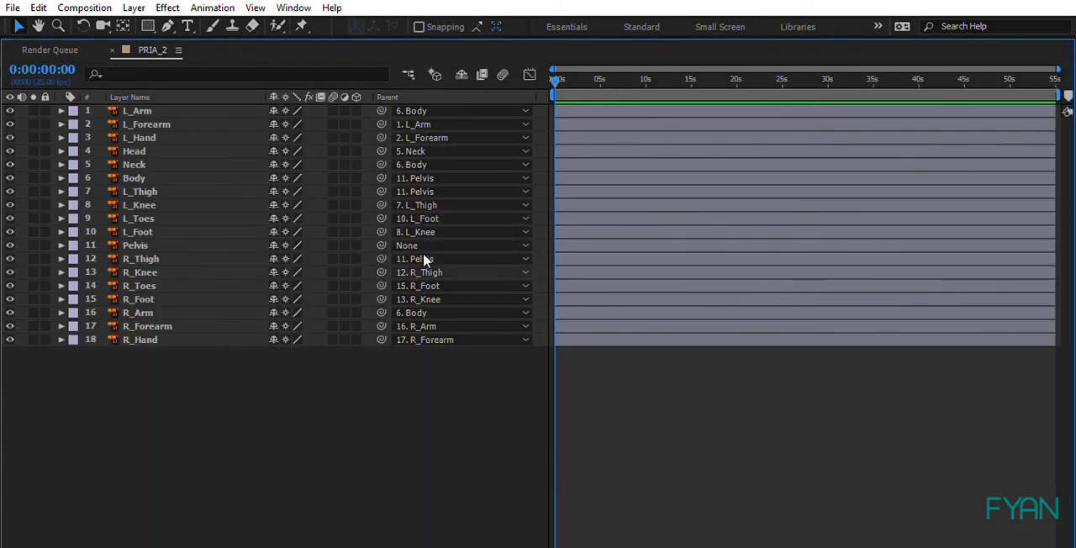
key(grave)
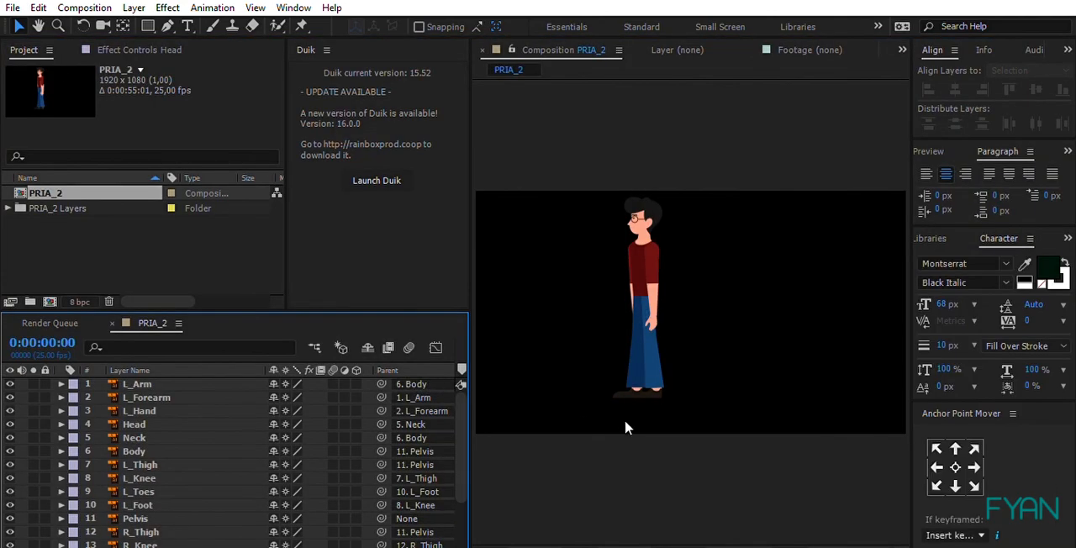